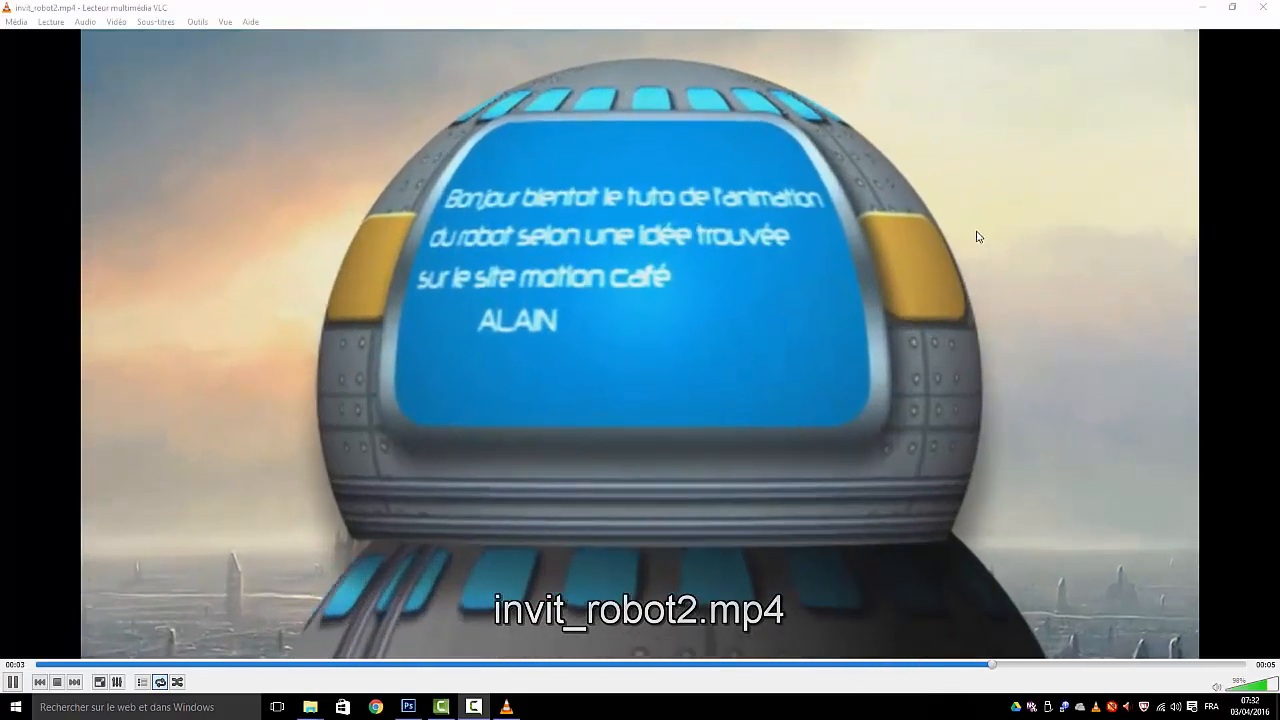
Close the video and create a new 1320 × 720 pixel RGB document at 72 pixels/inch with a transparent background
{"action": "left_click", "coordinate": [1262, 8]}
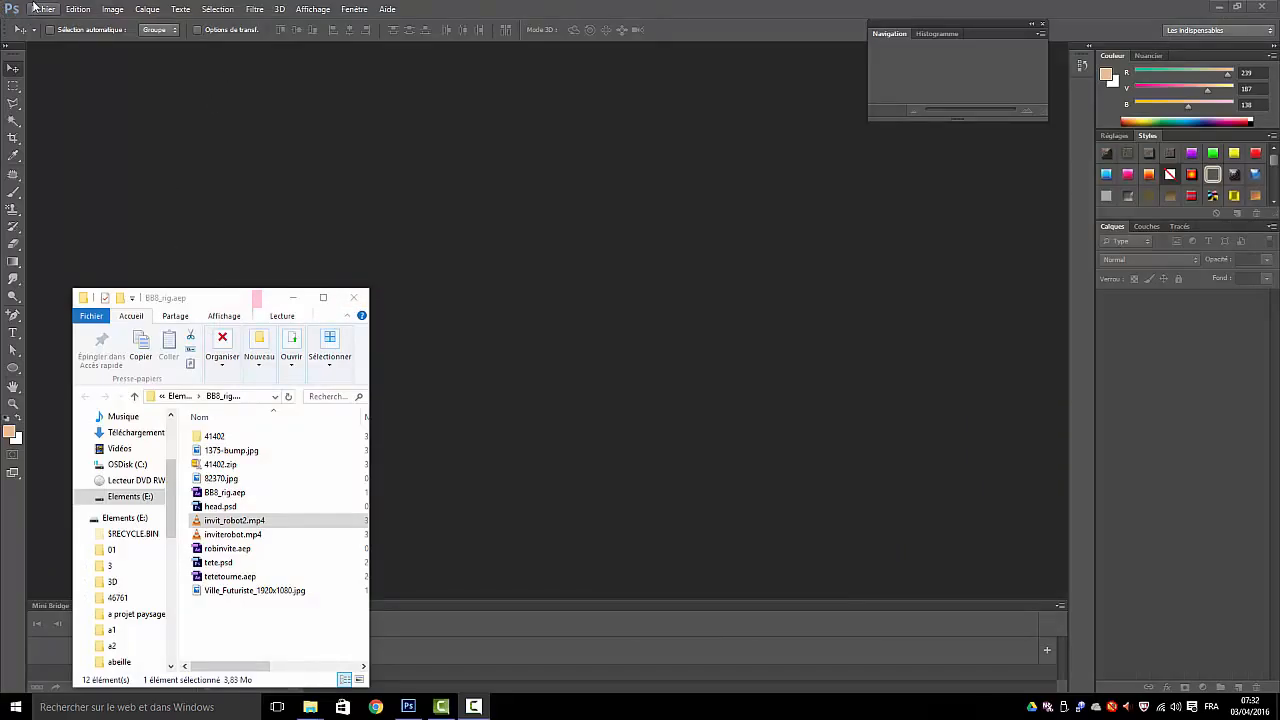
{"action": "left_click", "coordinate": [45, 10]}
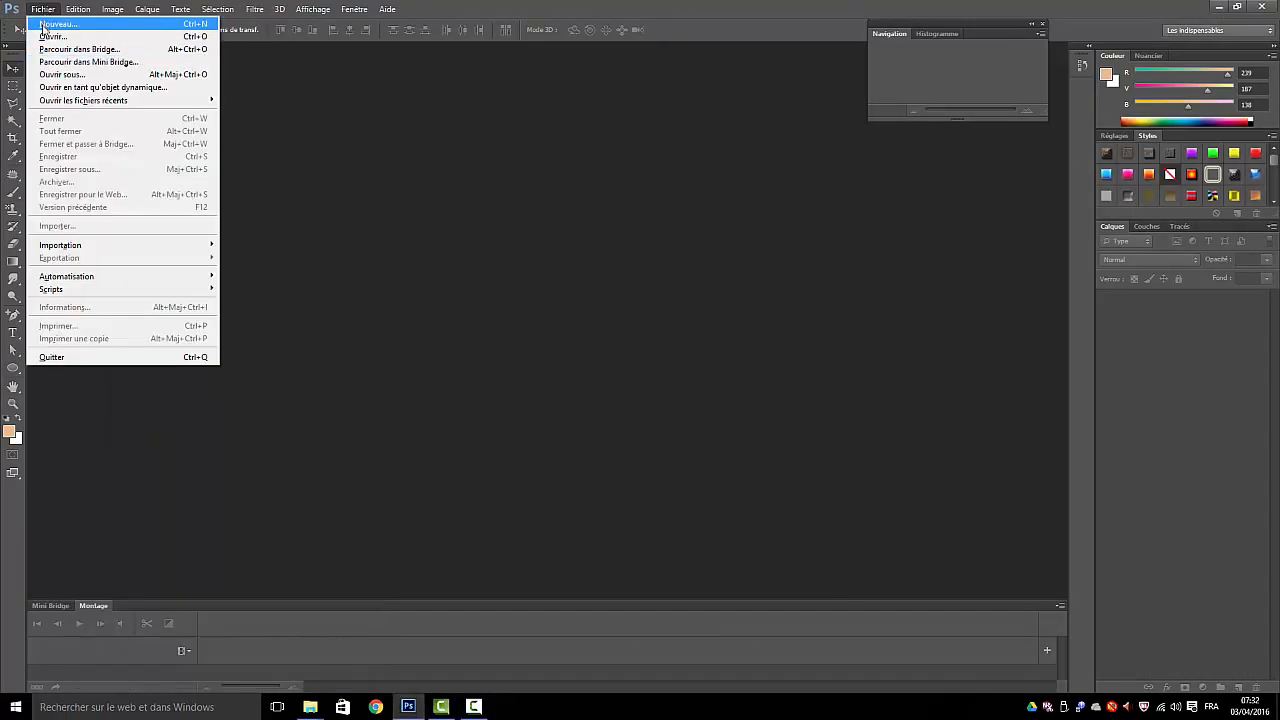
{"action": "left_click", "coordinate": [52, 23]}
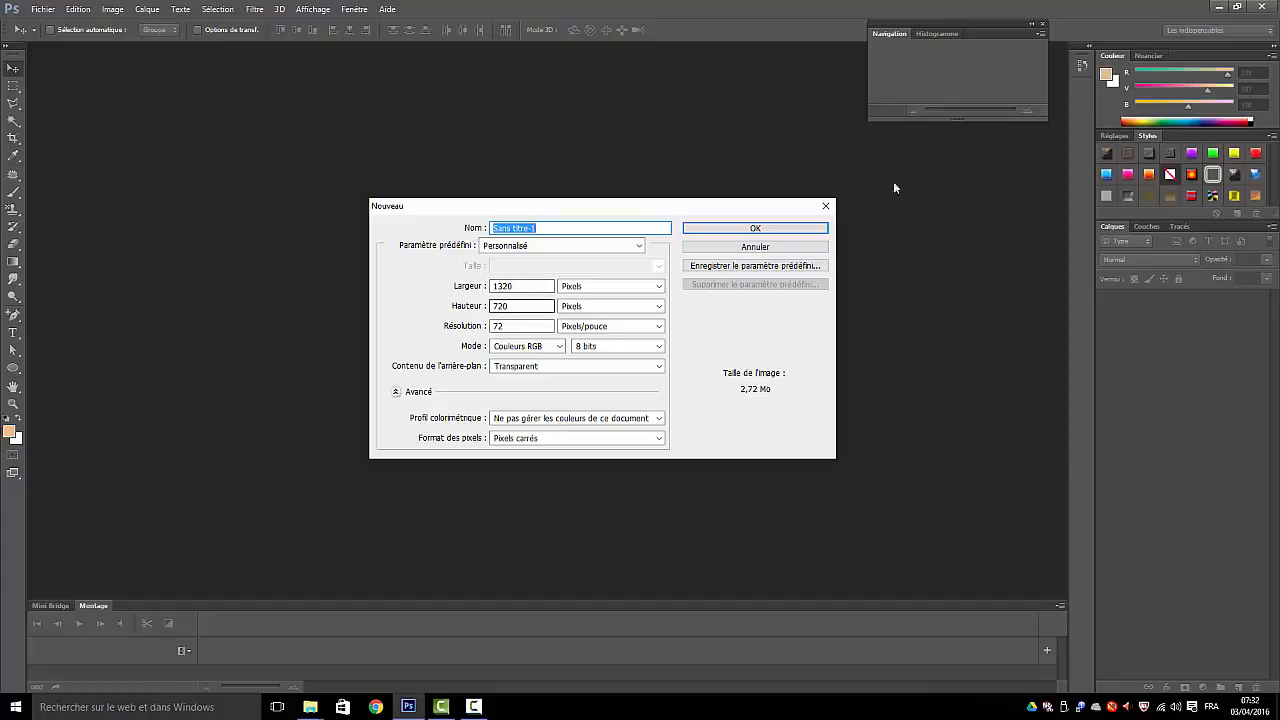
{"action": "left_click", "coordinate": [738, 232]}
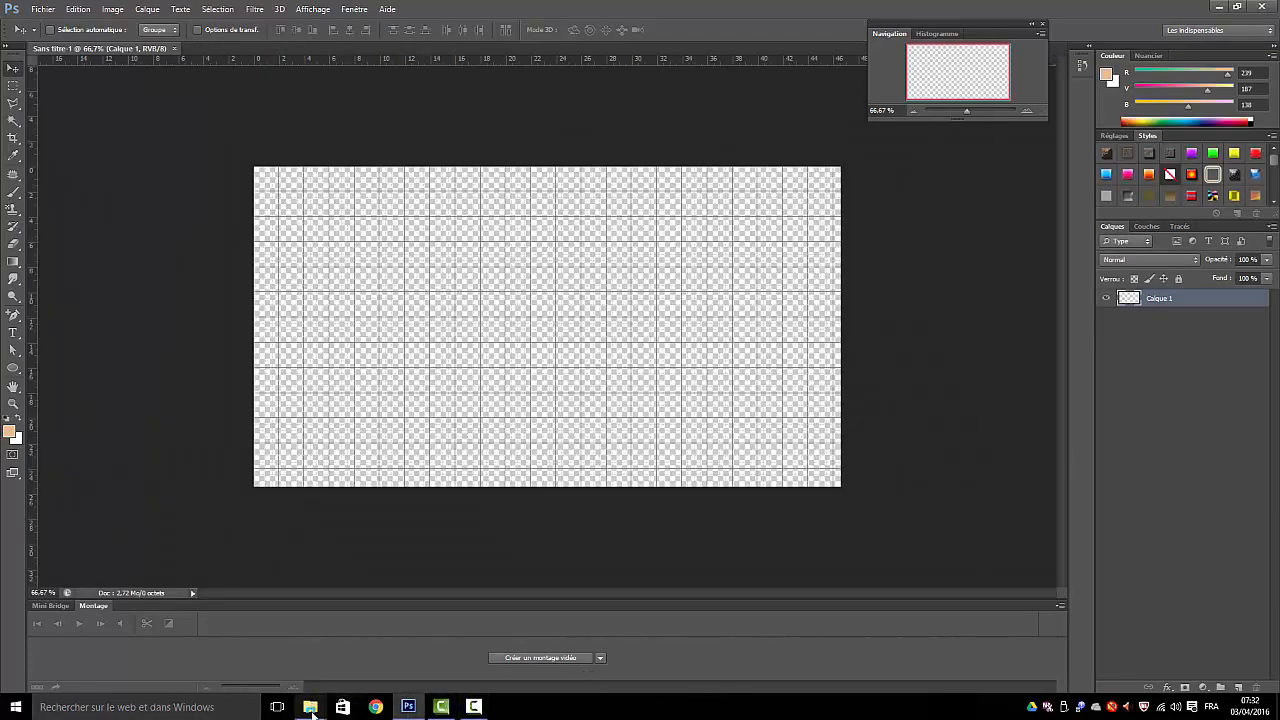
Place 1375-bump.jpg from the BB8_rig folder at 100 % in the canvas centre and hide the grid extras
{"action": "mouse_move", "coordinate": [314, 710]}
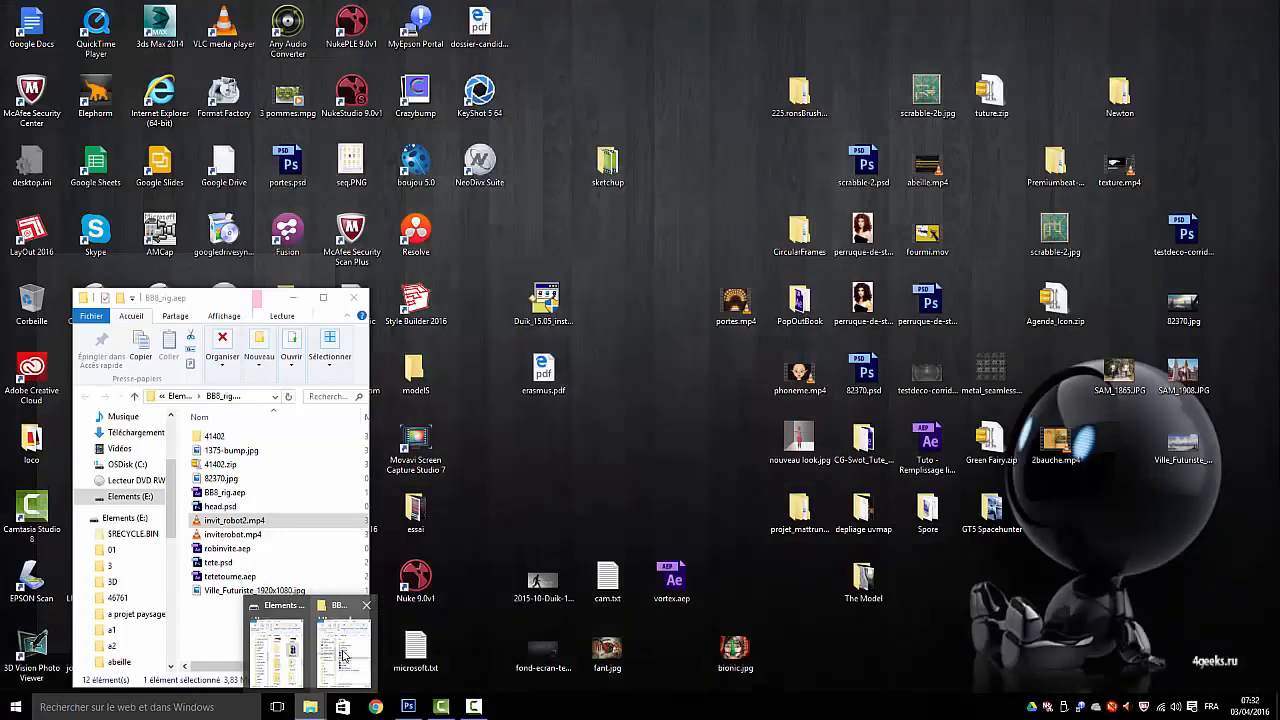
{"action": "left_click", "coordinate": [334, 667]}
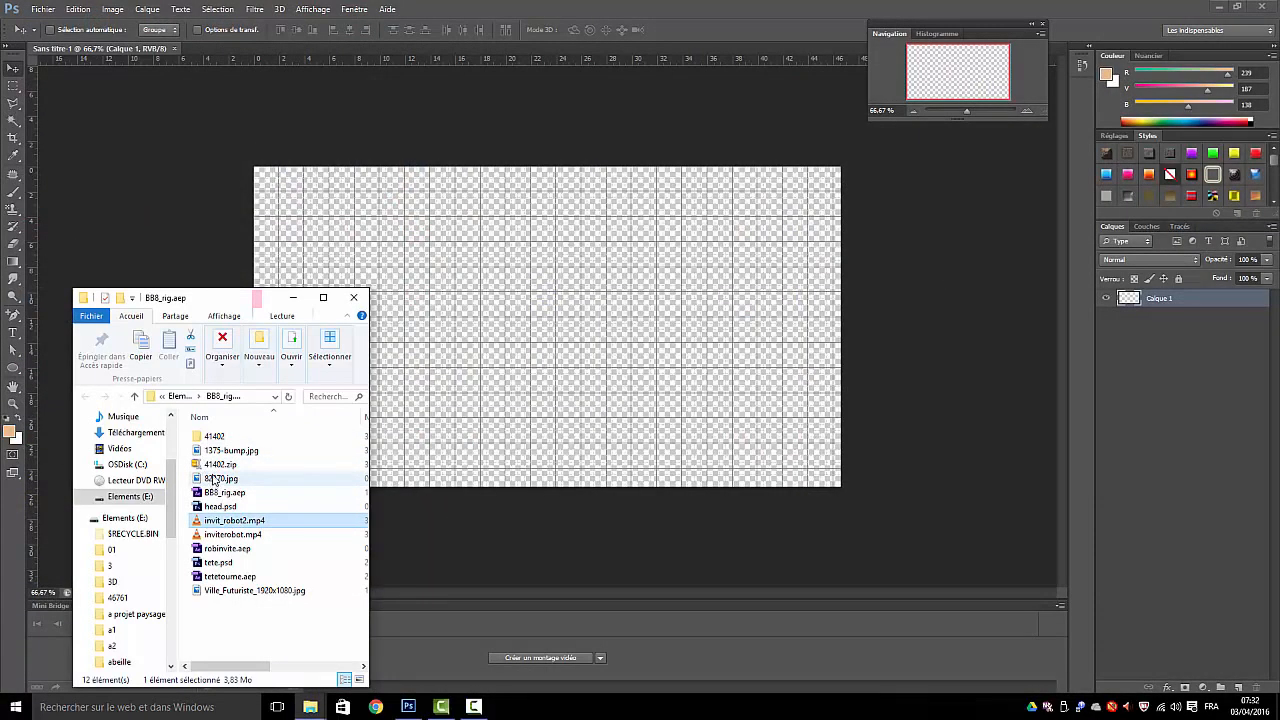
{"action": "left_click_drag", "start_coordinate": [226, 456], "coordinate": [625, 352]}
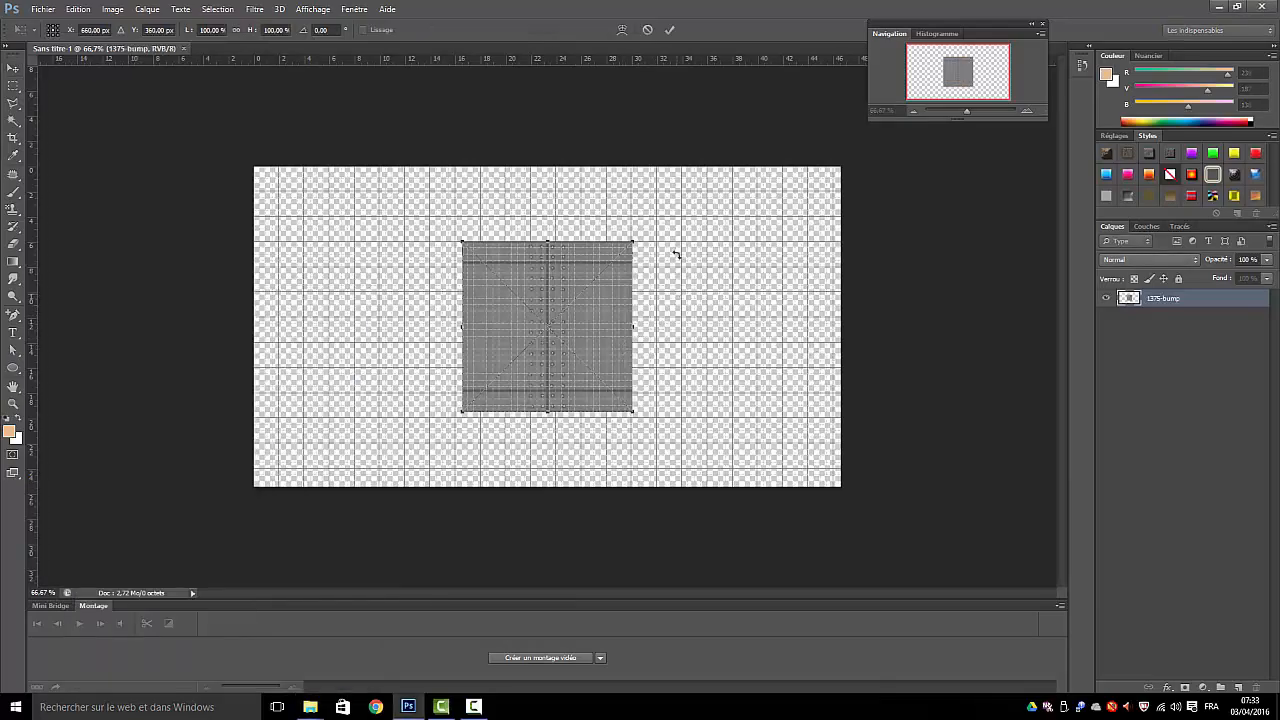
{"action": "left_click", "coordinate": [313, 9]}
{"action": "left_click", "coordinate": [305, 194]}
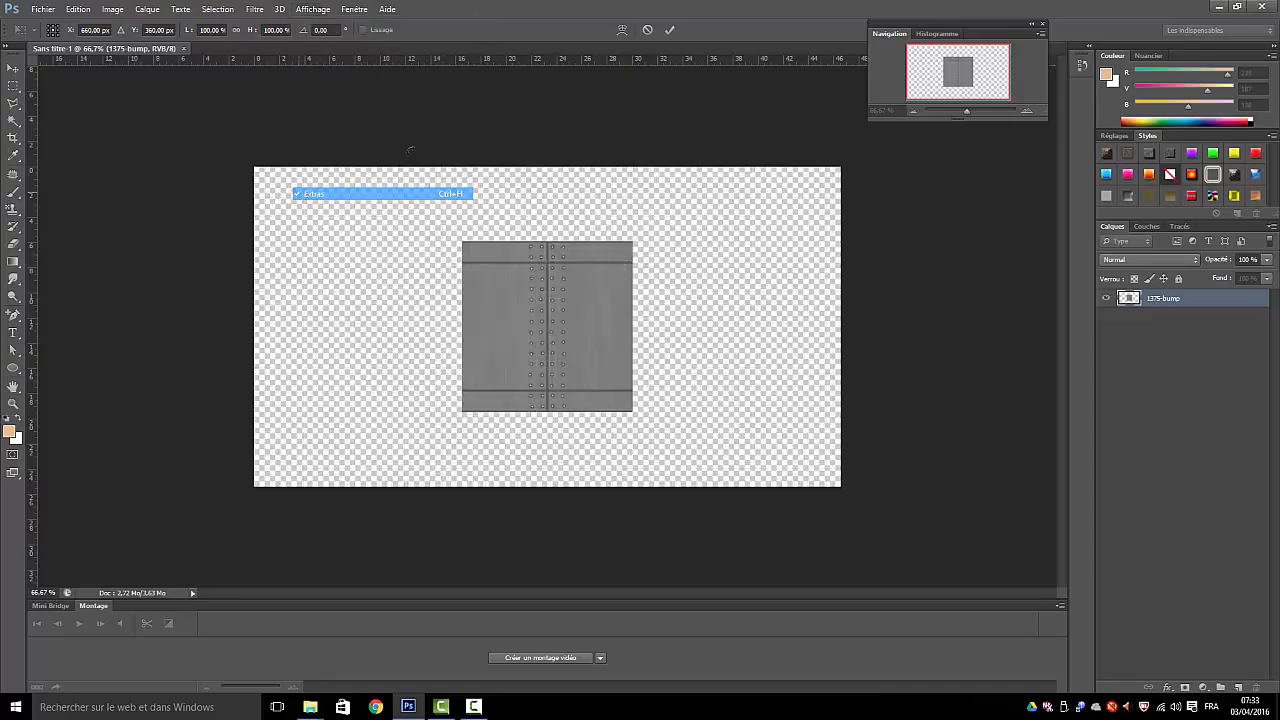
{"action": "left_click", "coordinate": [670, 32]}
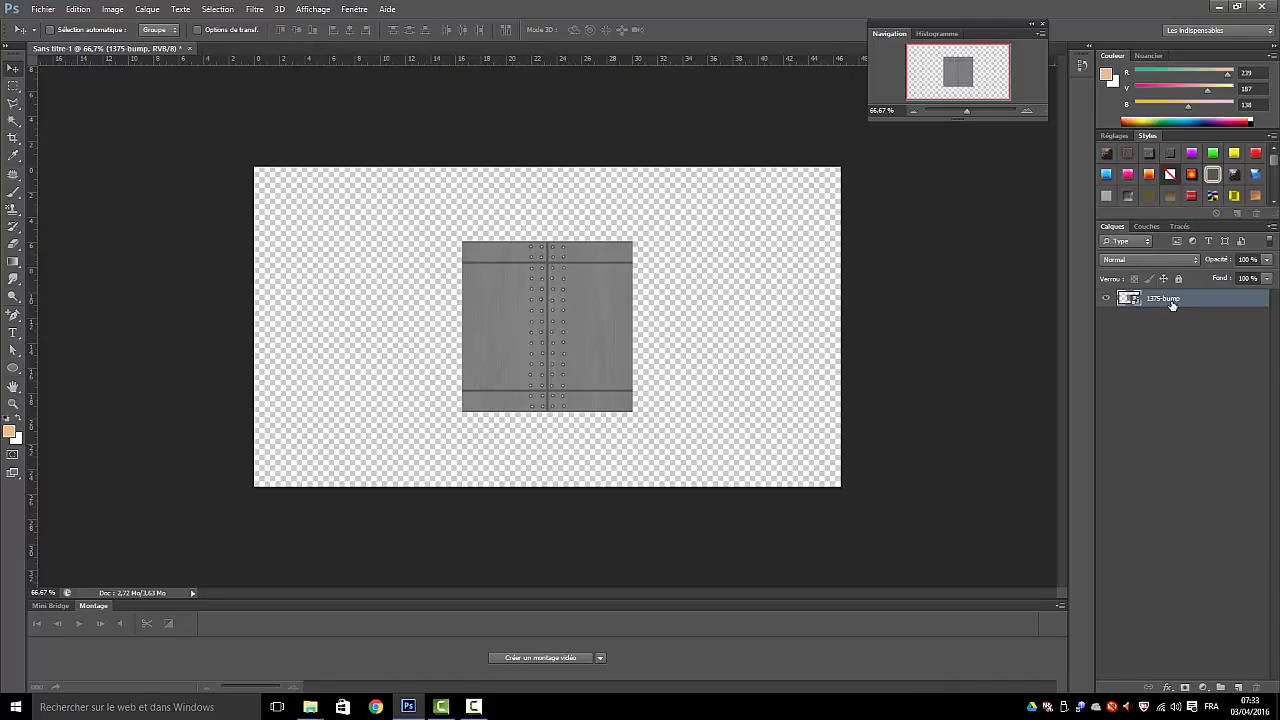
{"action": "left_click", "coordinate": [1179, 338]}
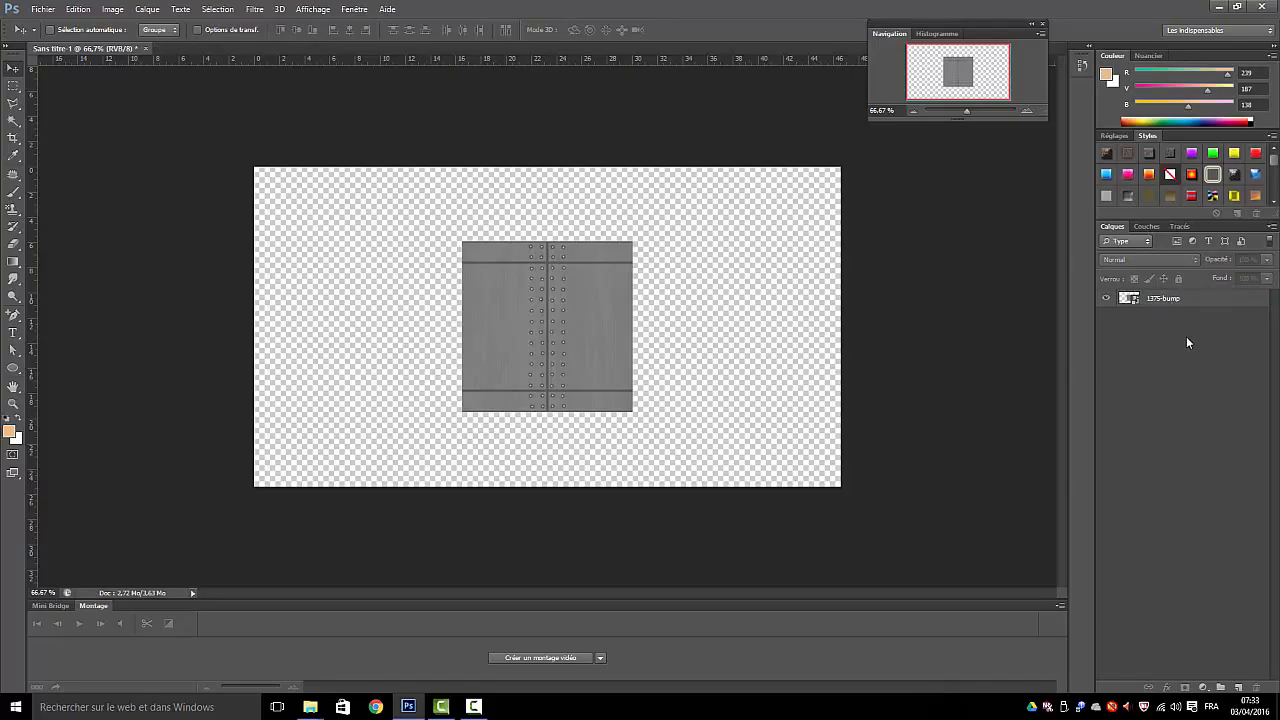
{"action": "key", "text": "ctrl+a"}
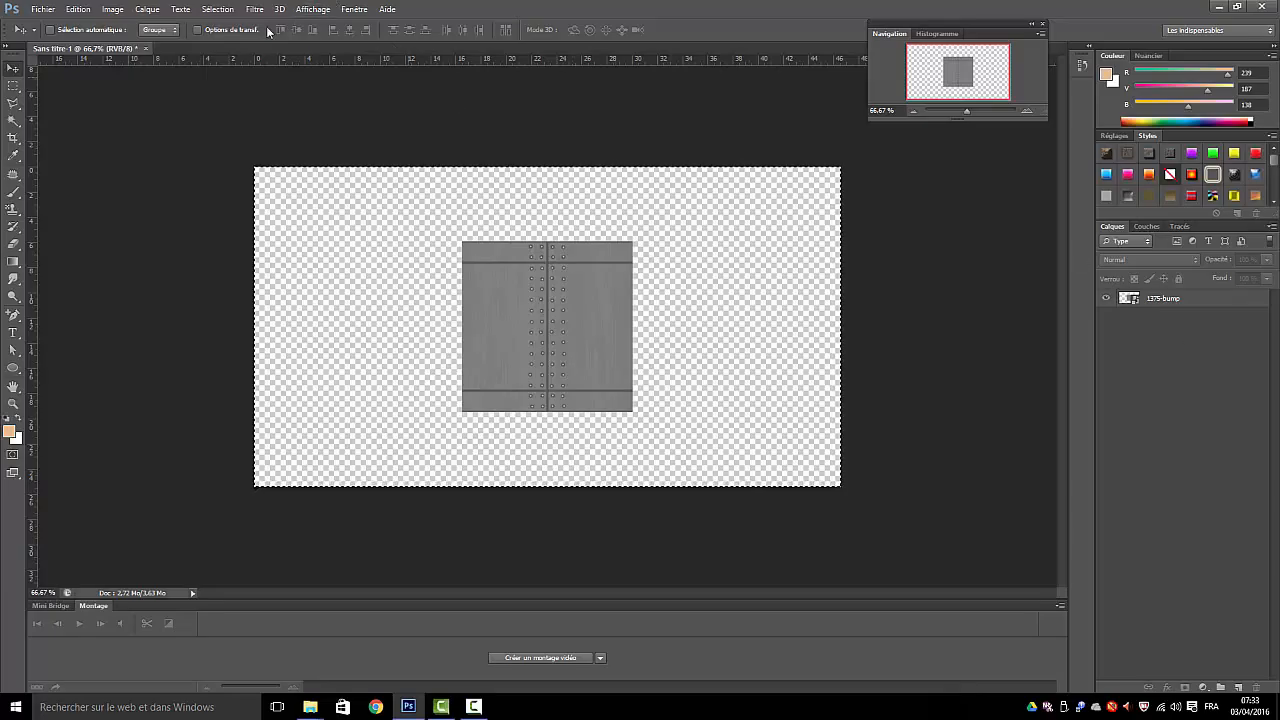
{"action": "left_click", "coordinate": [1176, 302]}
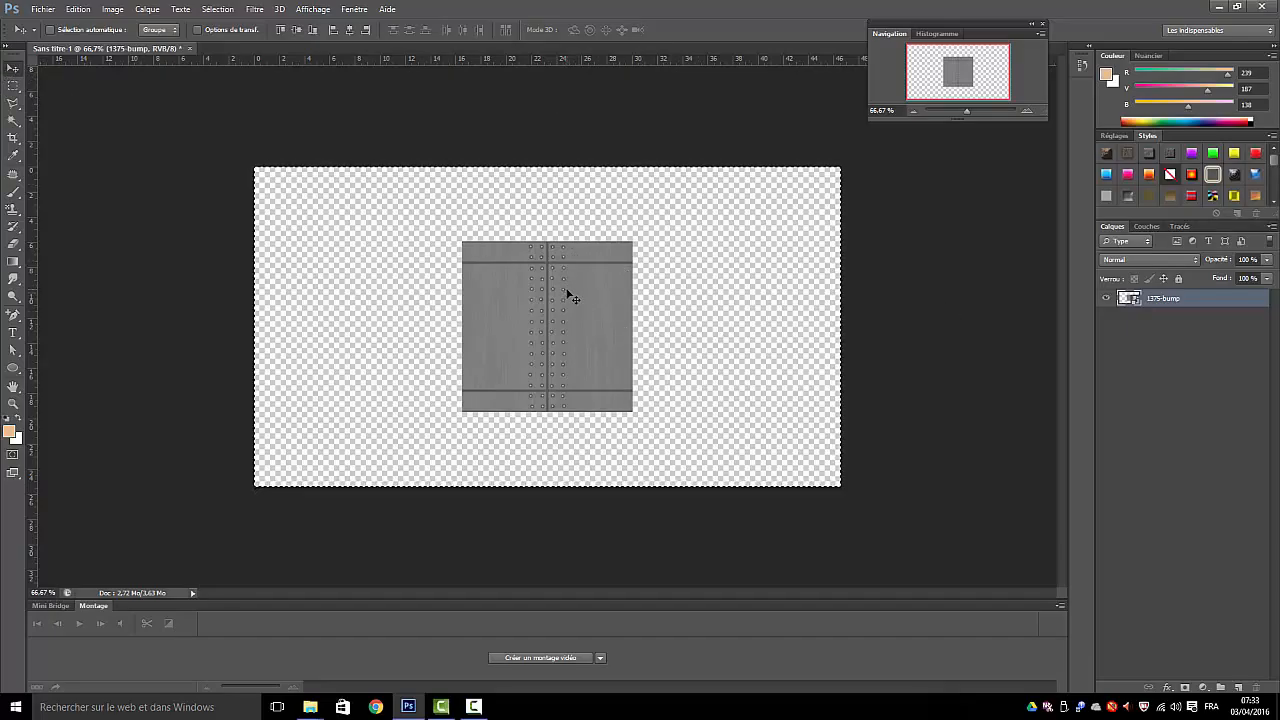
{"action": "left_click", "coordinate": [221, 12]}
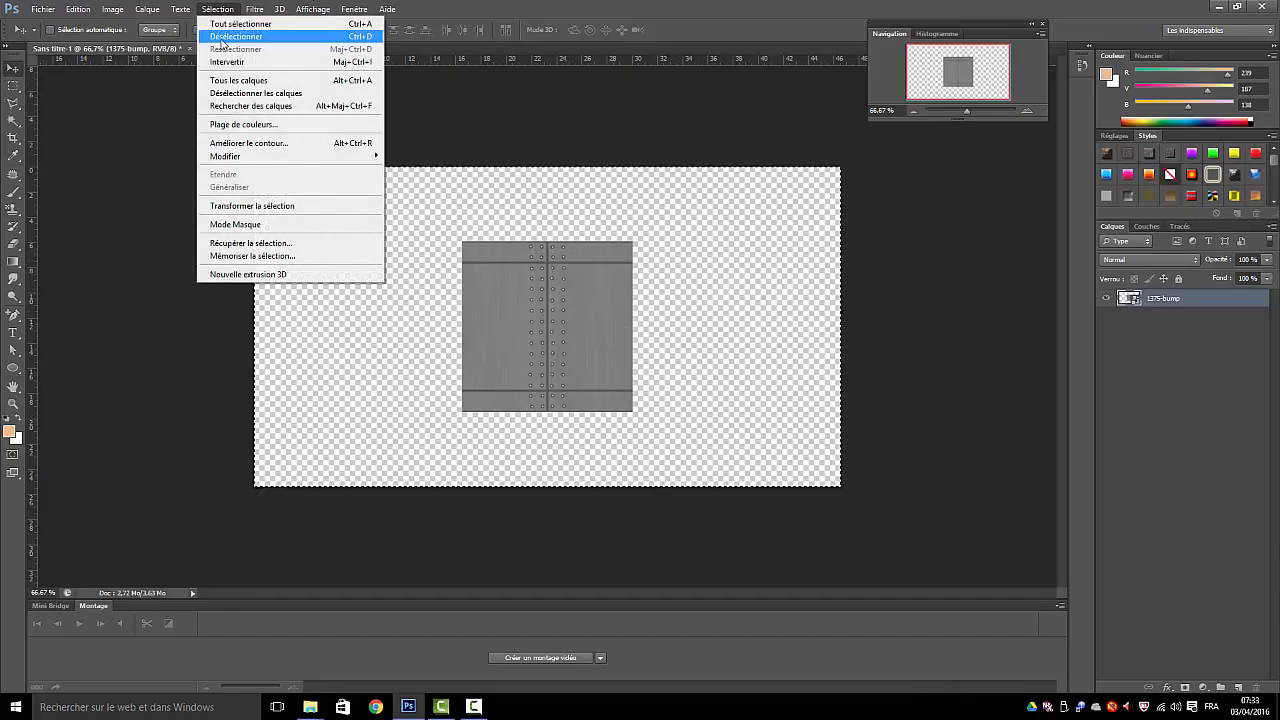
{"action": "left_click", "coordinate": [226, 40]}
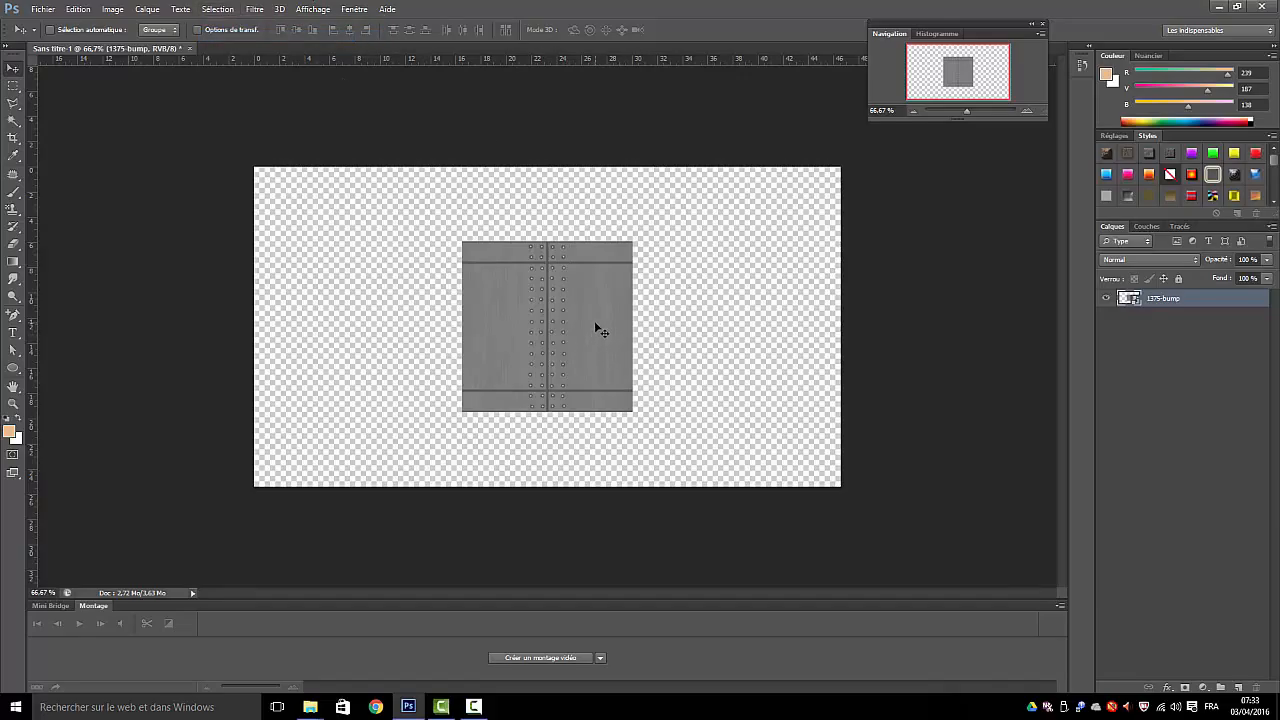
Move the metal tile up against the canvas's top edge and rasterize its layer
{"action": "left_click_drag", "start_coordinate": [596, 326], "coordinate": [601, 247]}
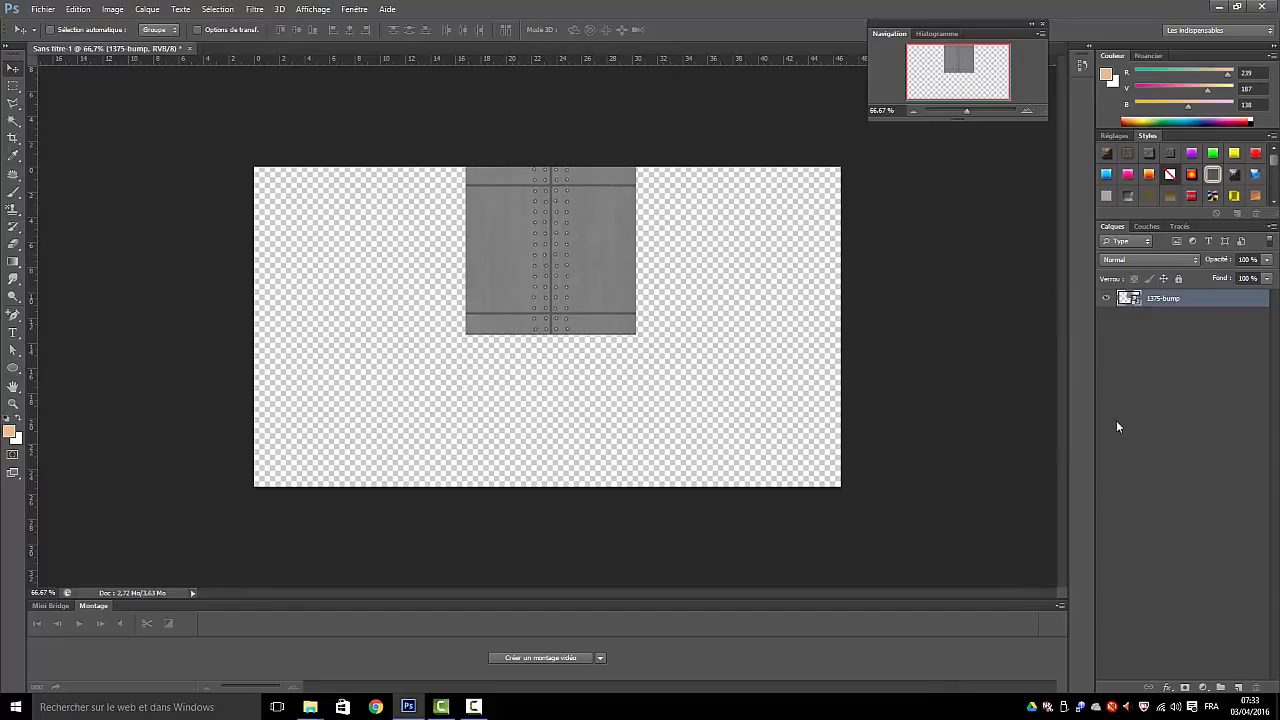
{"action": "left_click", "coordinate": [1152, 434]}
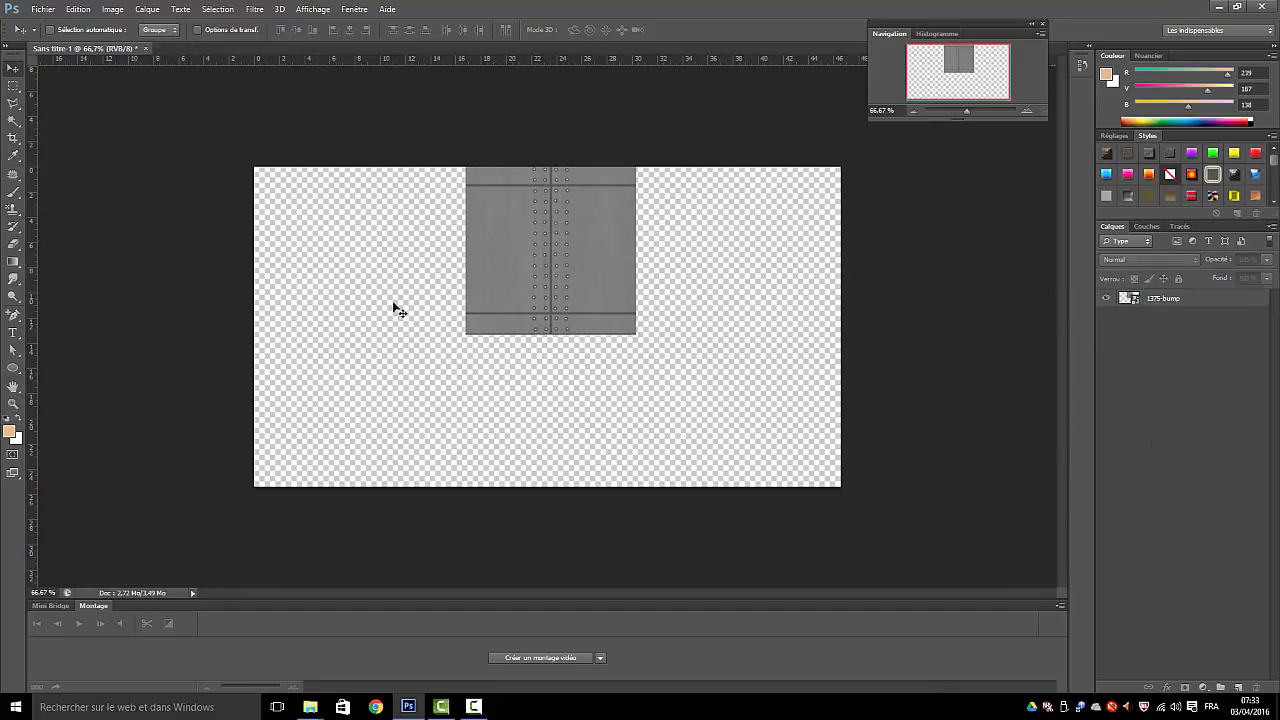
{"action": "right_click", "coordinate": [1154, 300]}
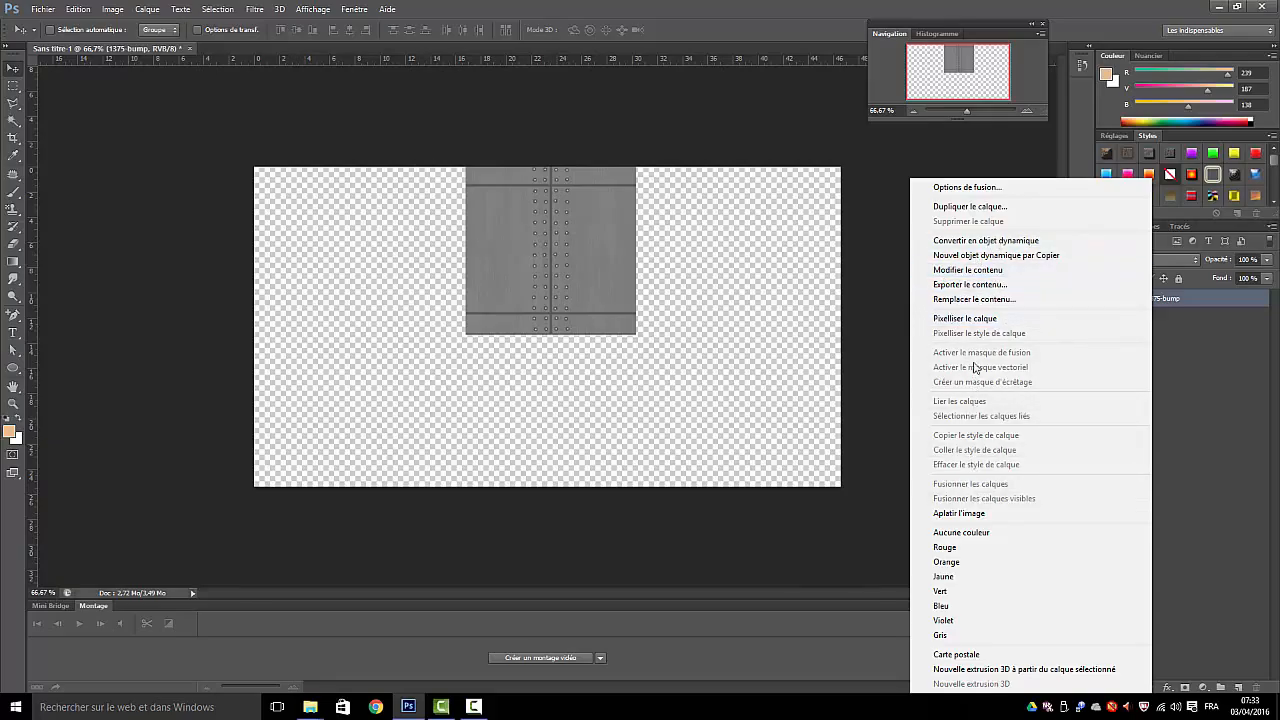
{"action": "left_click", "coordinate": [965, 319]}
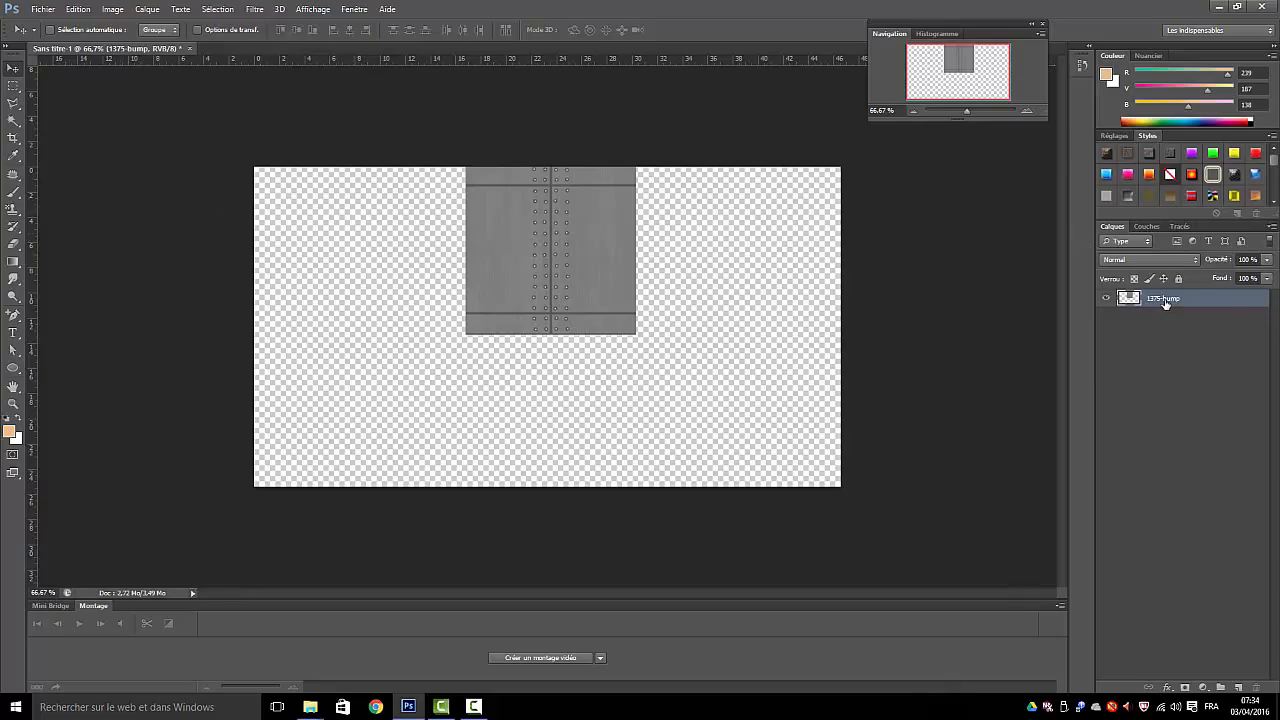
Duplicate the metal tile layer twice, aligning the copies side by side to extend the row to the canvas's right edge
{"action": "left_click_drag", "start_coordinate": [1165, 302], "coordinate": [1238, 688]}
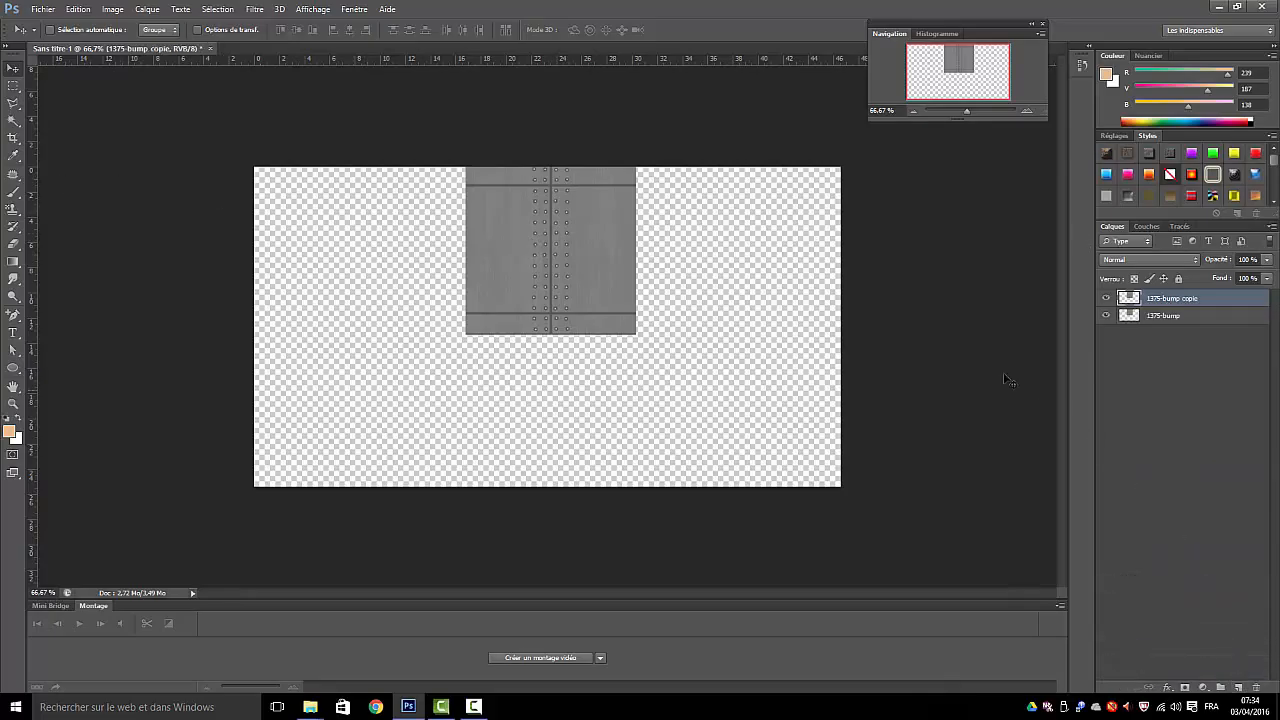
{"action": "left_click_drag", "start_coordinate": [621, 255], "coordinate": [765, 257]}
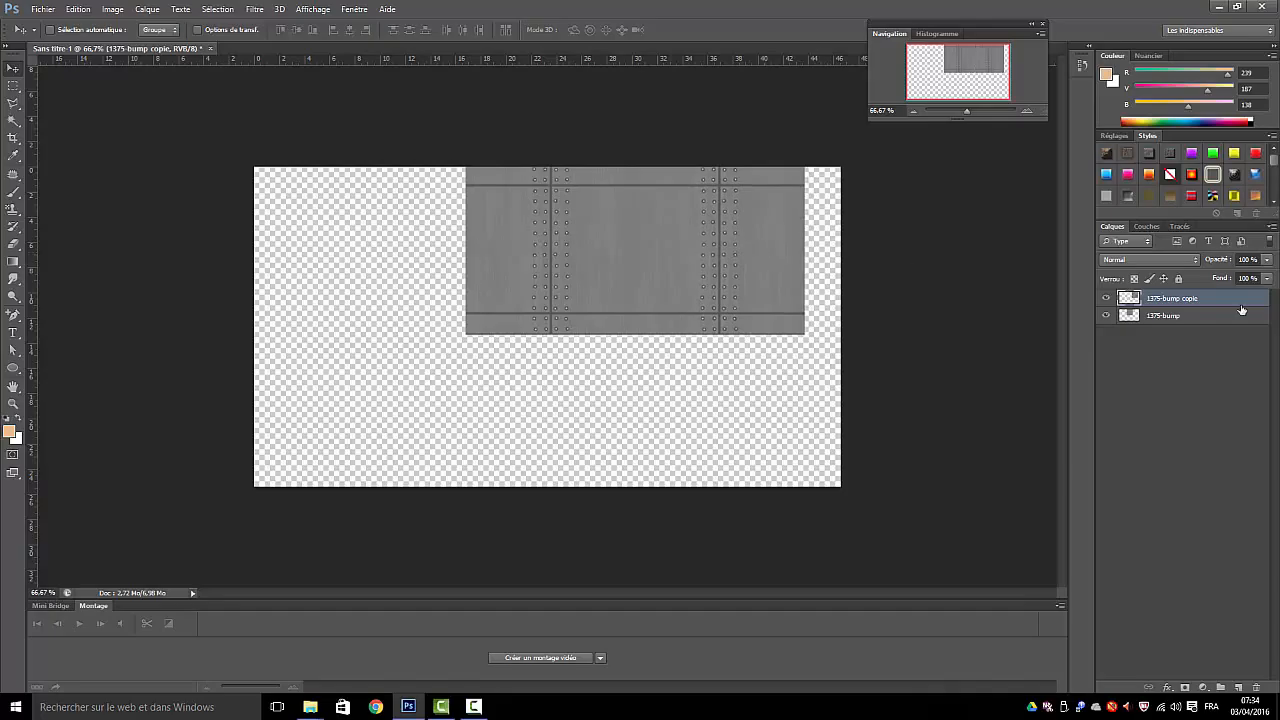
{"action": "left_click_drag", "start_coordinate": [1178, 302], "coordinate": [1240, 687]}
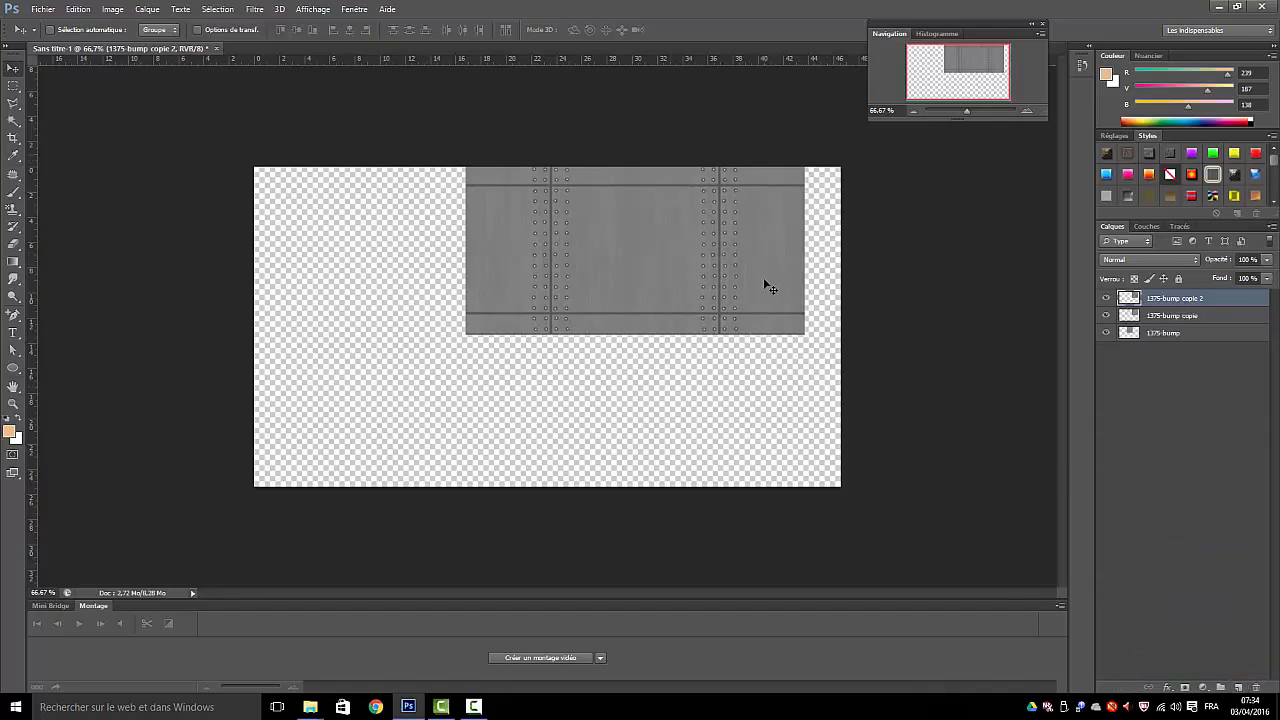
{"action": "left_click_drag", "start_coordinate": [763, 262], "coordinate": [945, 284]}
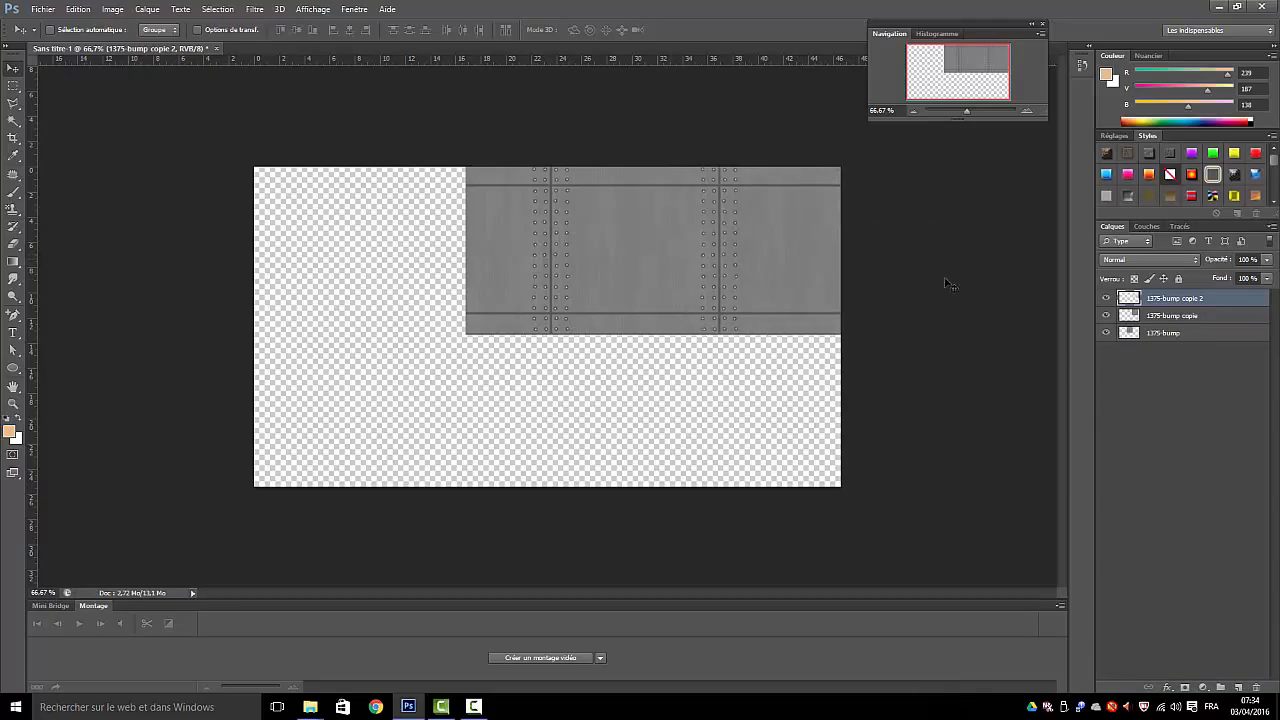
Duplicate the original 1375-bump layer and align the copy directly to the left of the original tile
{"action": "left_click", "coordinate": [1160, 335]}
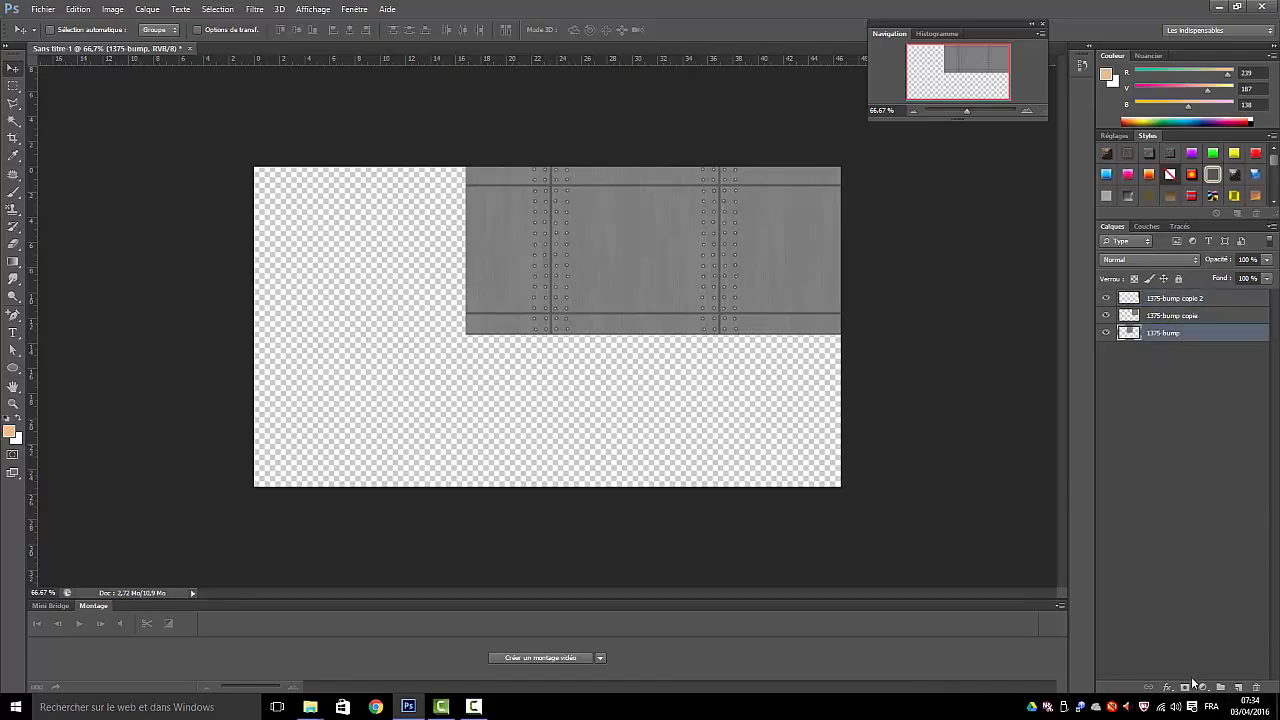
{"action": "left_click_drag", "start_coordinate": [1147, 340], "coordinate": [1238, 689]}
{"action": "left_click_drag", "start_coordinate": [494, 238], "coordinate": [323, 240]}
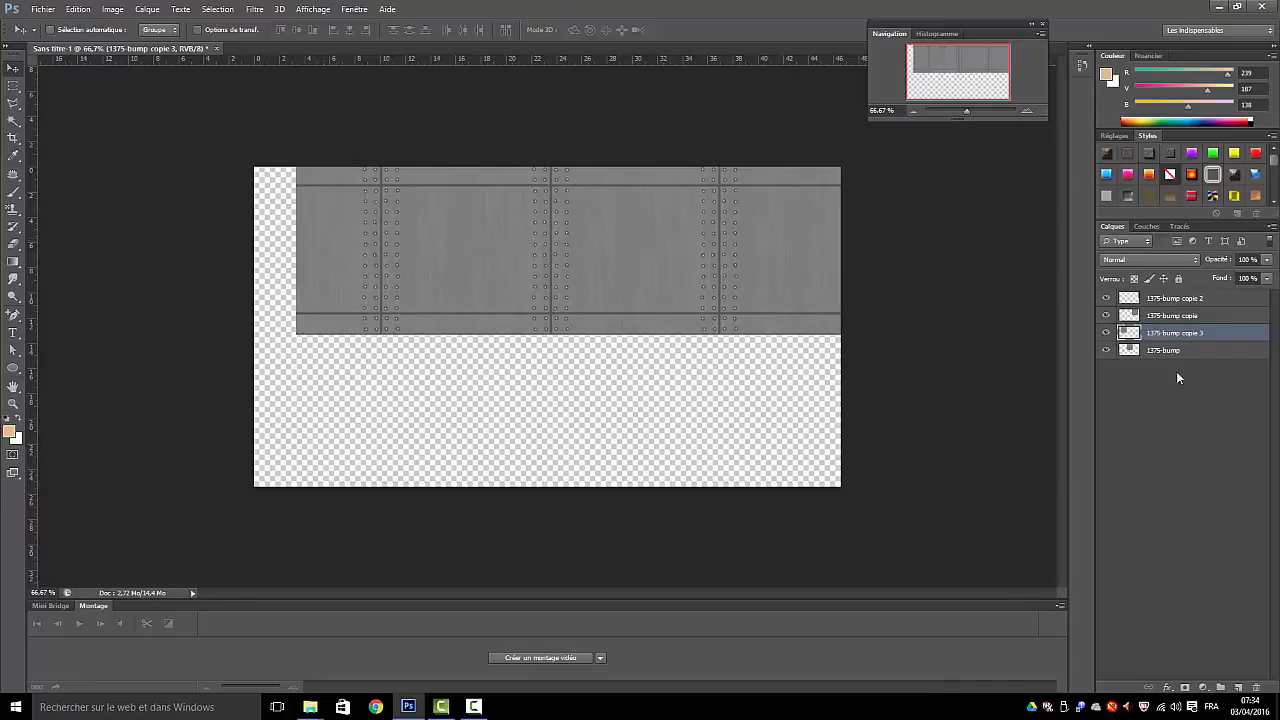
{"action": "left_click_drag", "start_coordinate": [1168, 340], "coordinate": [1240, 686]}
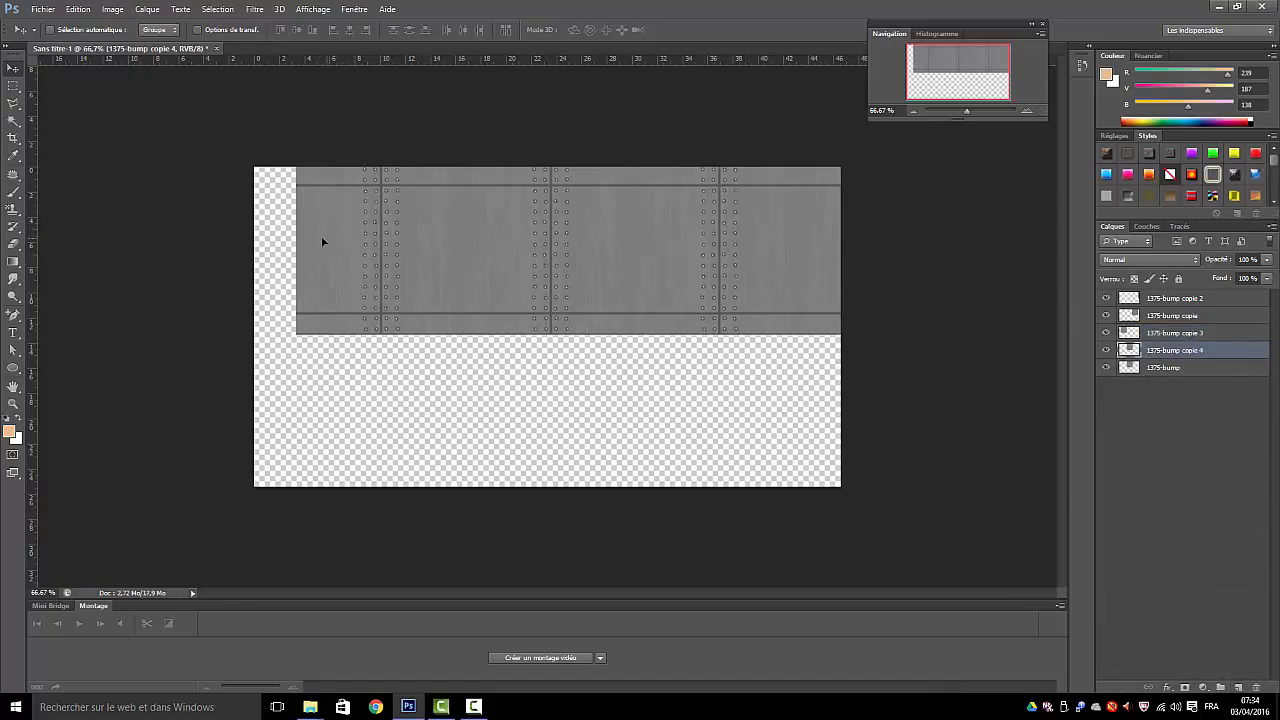
{"action": "left_click_drag", "start_coordinate": [321, 241], "coordinate": [247, 238]}
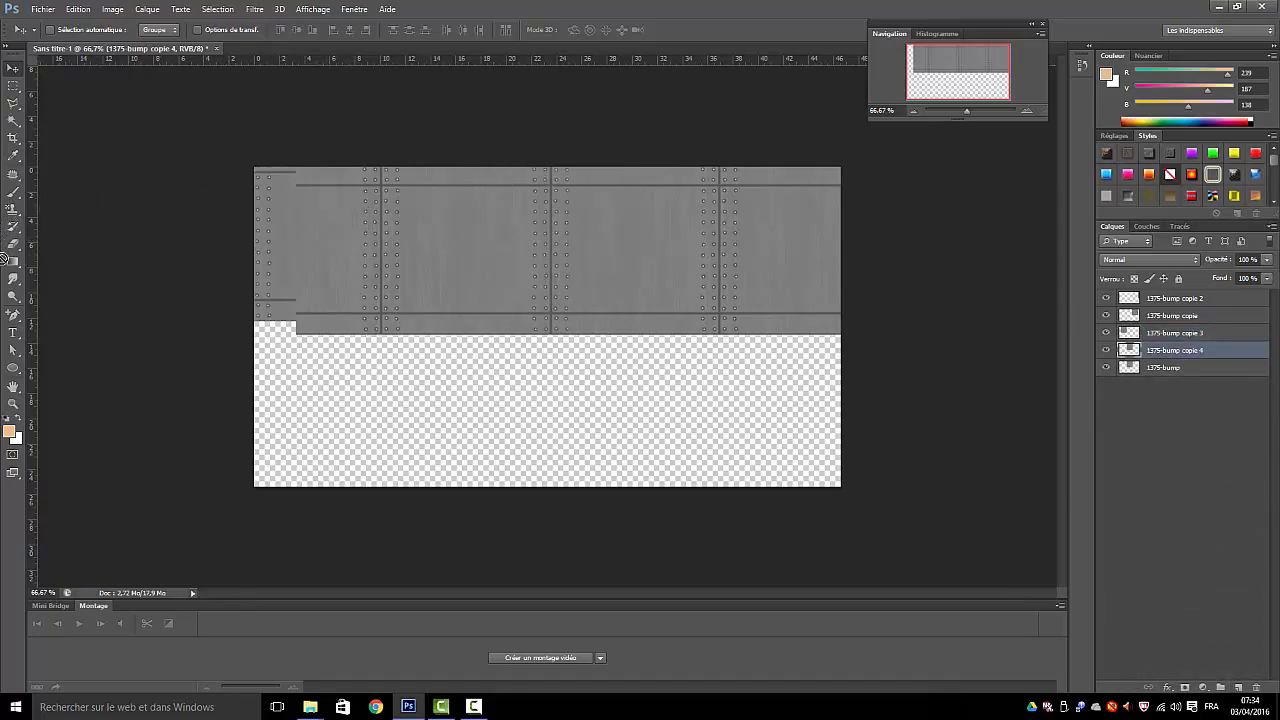
{"action": "key", "text": "ctrl+z"}
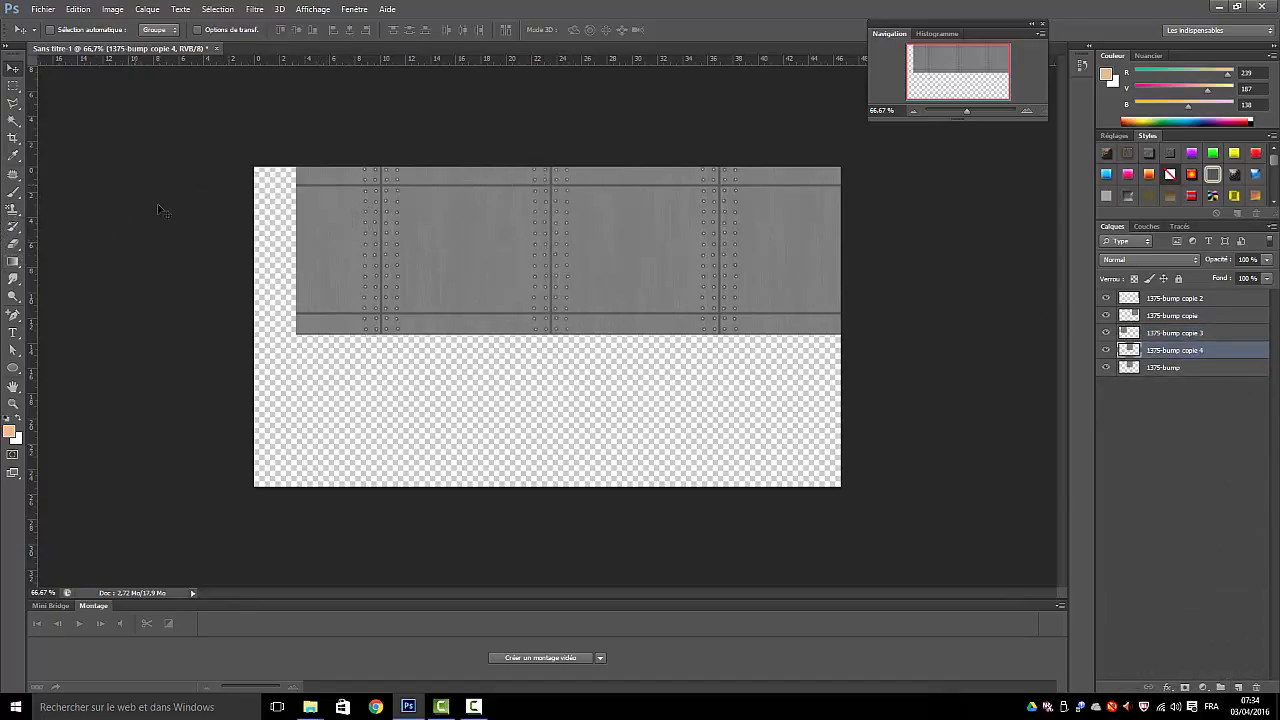
{"action": "left_click", "coordinate": [78, 9]}
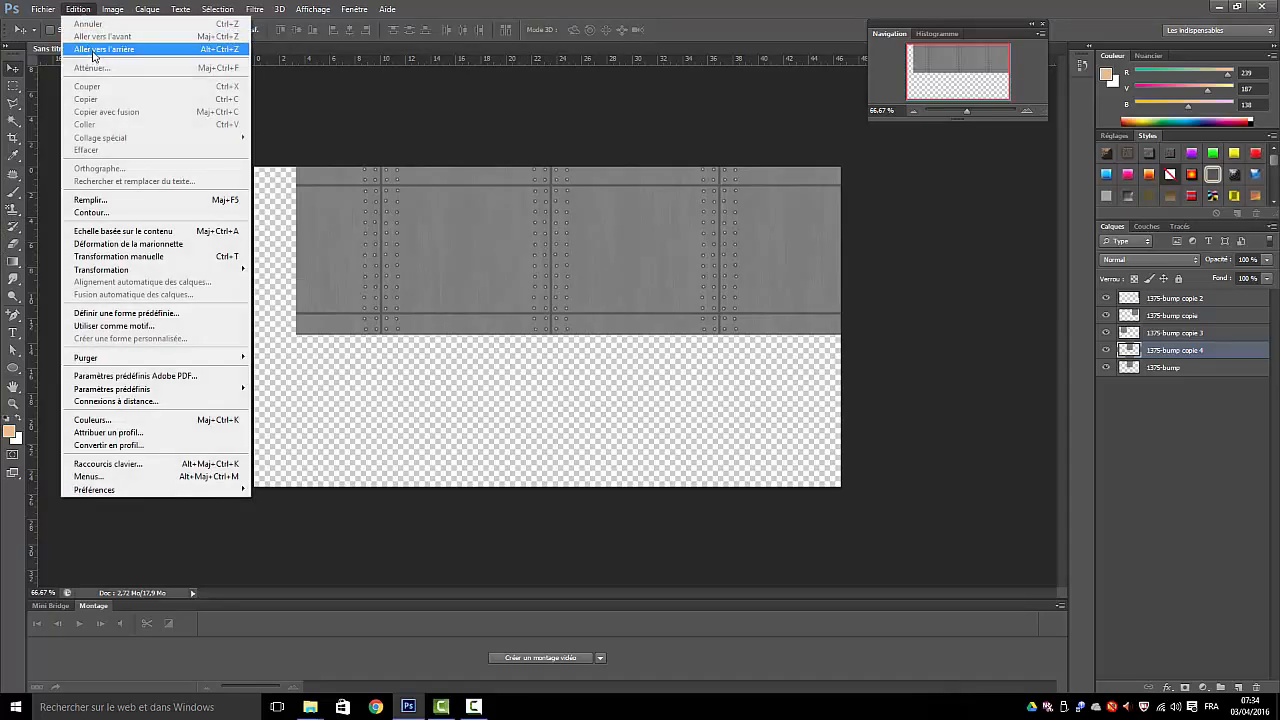
{"action": "left_click", "coordinate": [94, 50]}
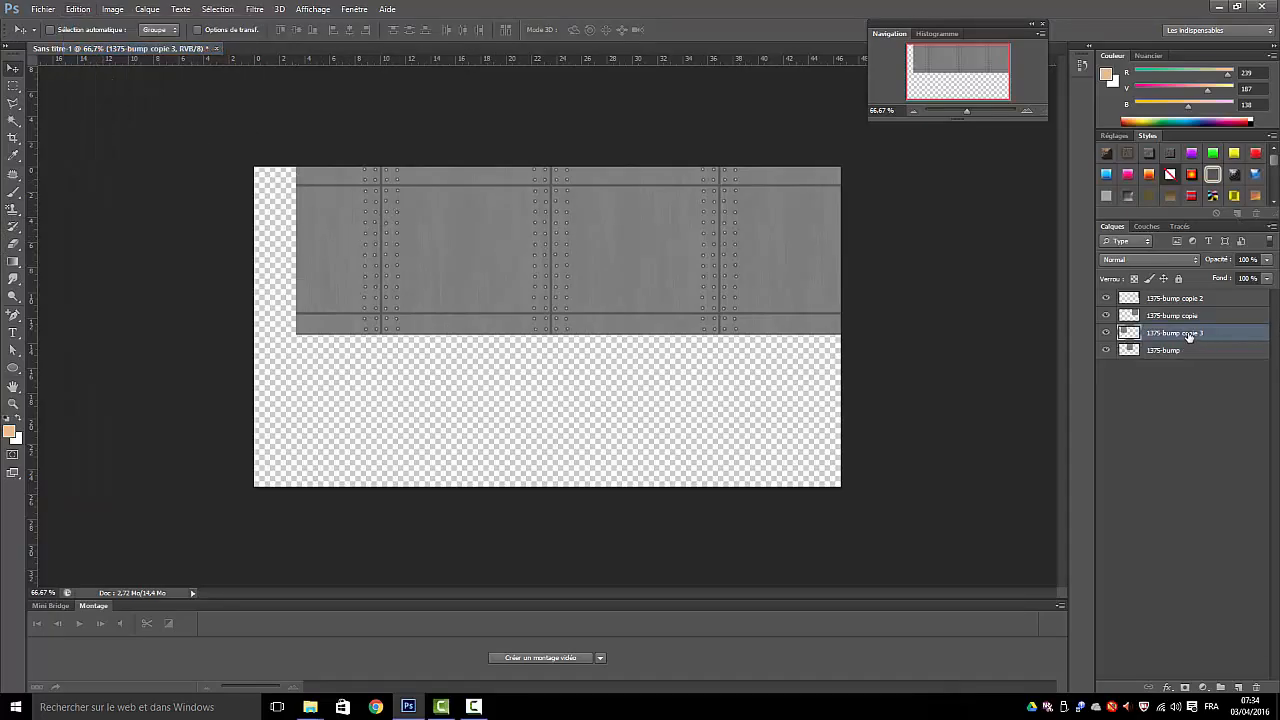
Duplicate the leftmost tile and align the copy to fill the gap at the canvas's left edge with its rivets showing
{"action": "left_click_drag", "start_coordinate": [1189, 336], "coordinate": [1242, 684]}
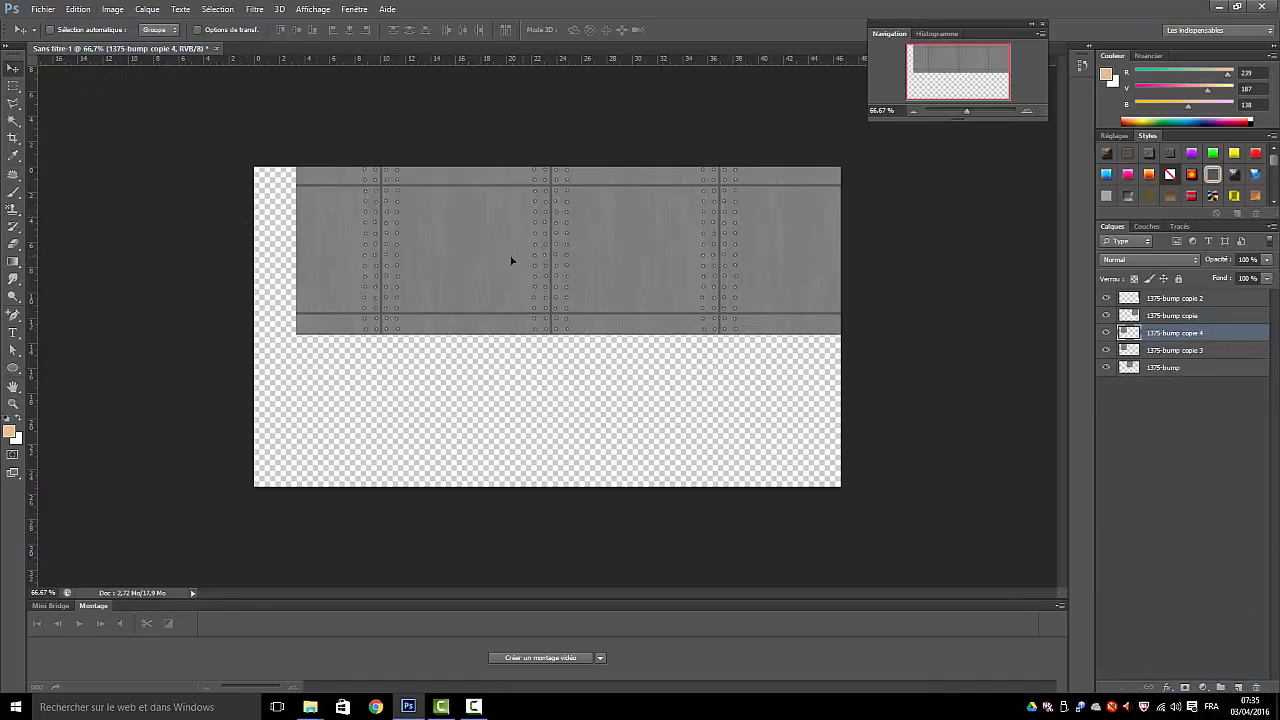
{"action": "left_click_drag", "start_coordinate": [511, 260], "coordinate": [353, 260]}
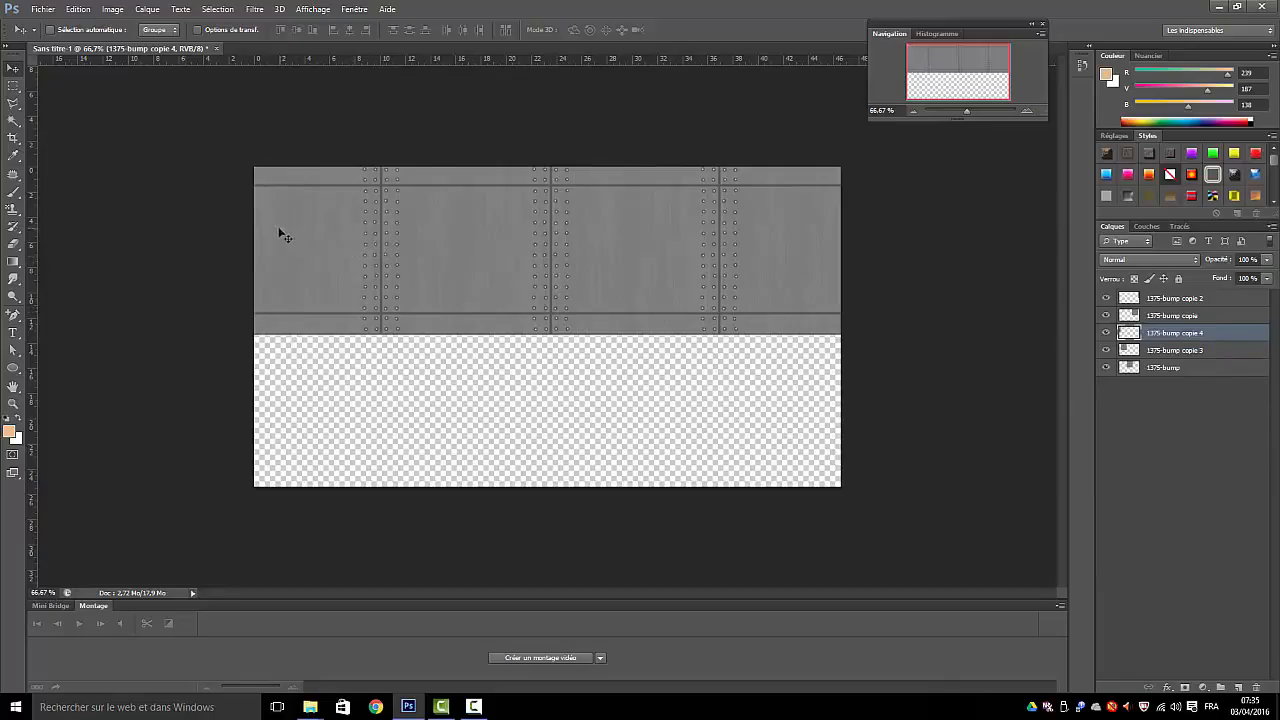
{"action": "left_click_drag", "start_coordinate": [272, 240], "coordinate": [310, 242]}
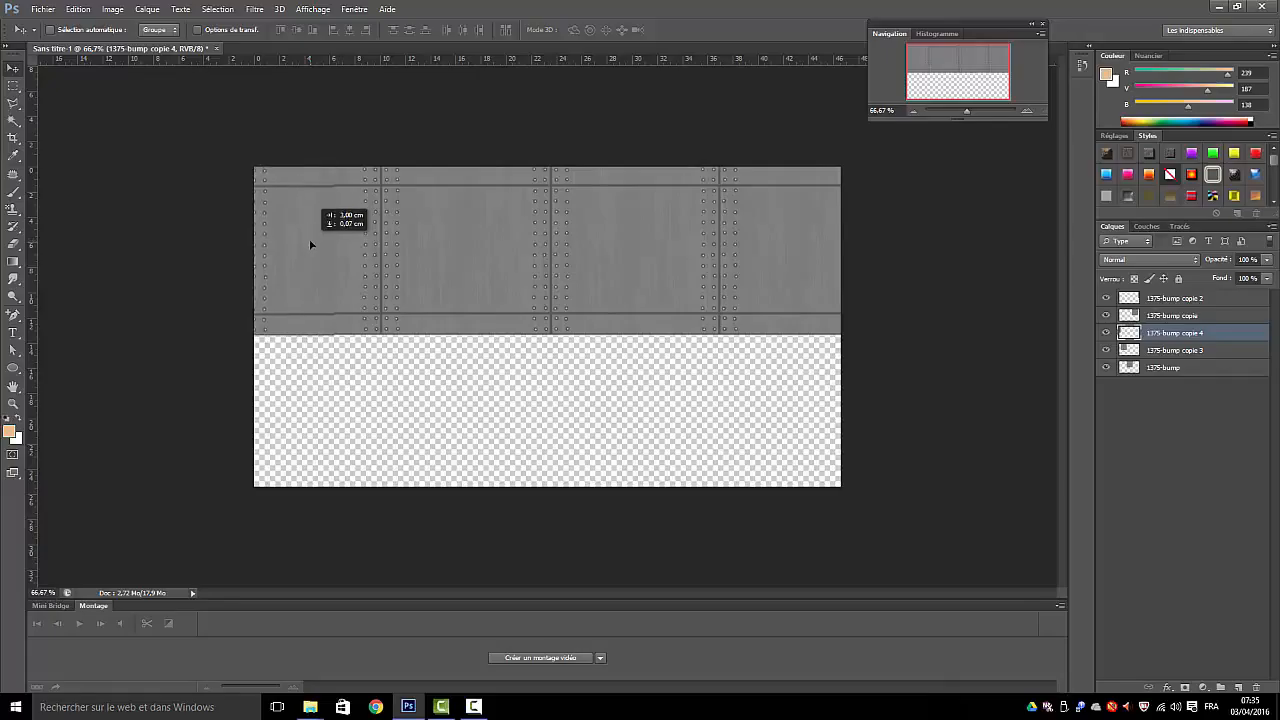
{"action": "left_click_drag", "start_coordinate": [310, 244], "coordinate": [316, 243]}
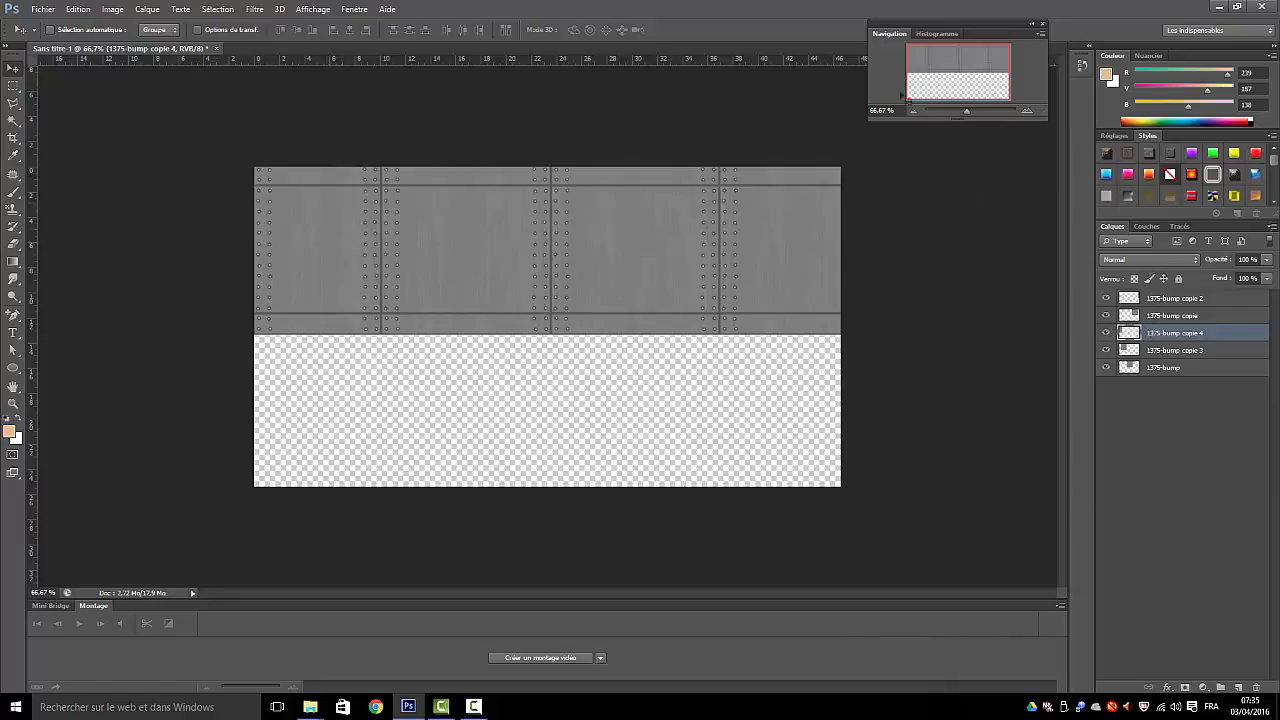
Merge all the 1375-bump metal tile layers into a single layer
{"action": "left_click", "coordinate": [1203, 300]}
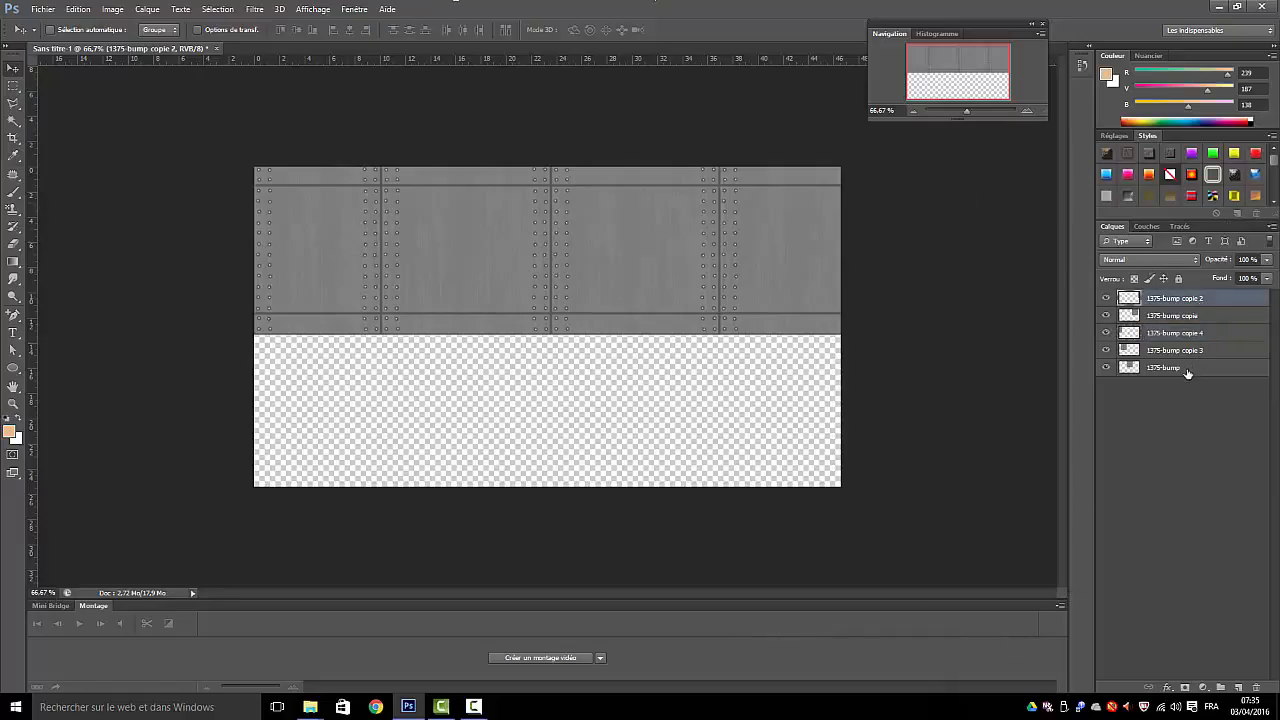
{"action": "left_click", "coordinate": [1185, 369], "text": "shift"}
{"action": "right_click", "coordinate": [1185, 370]}
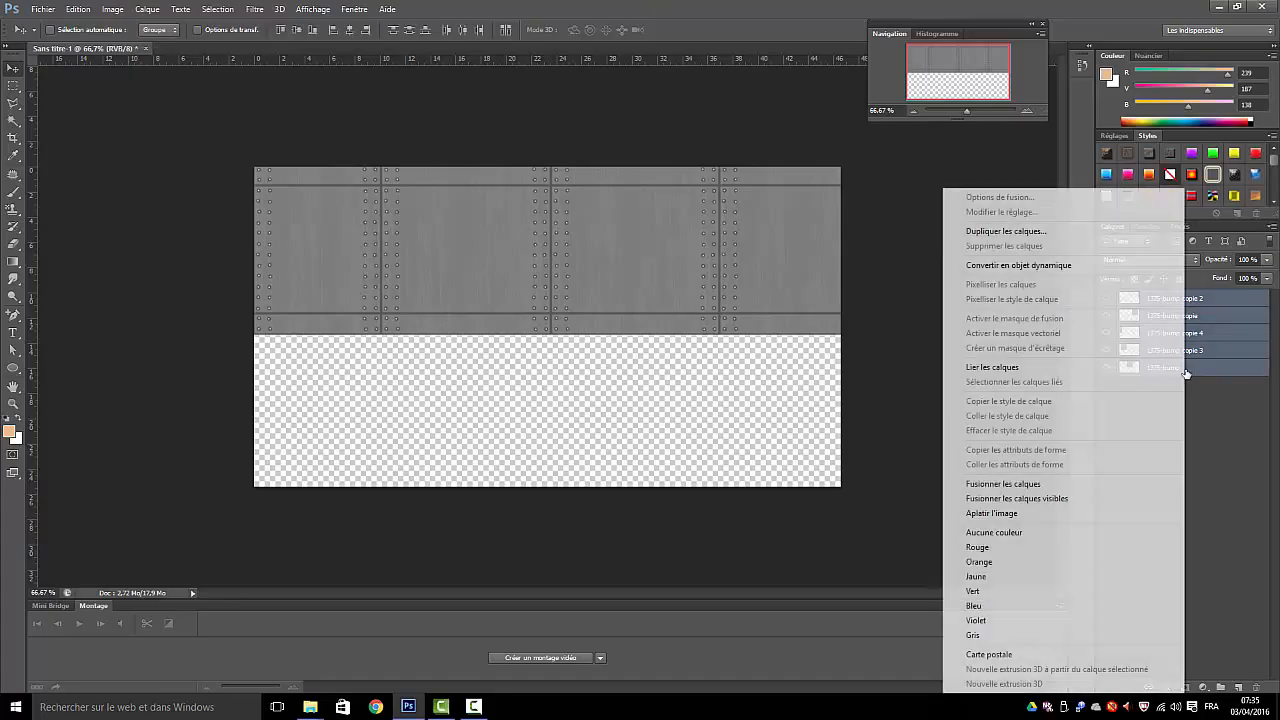
{"action": "left_click", "coordinate": [998, 484]}
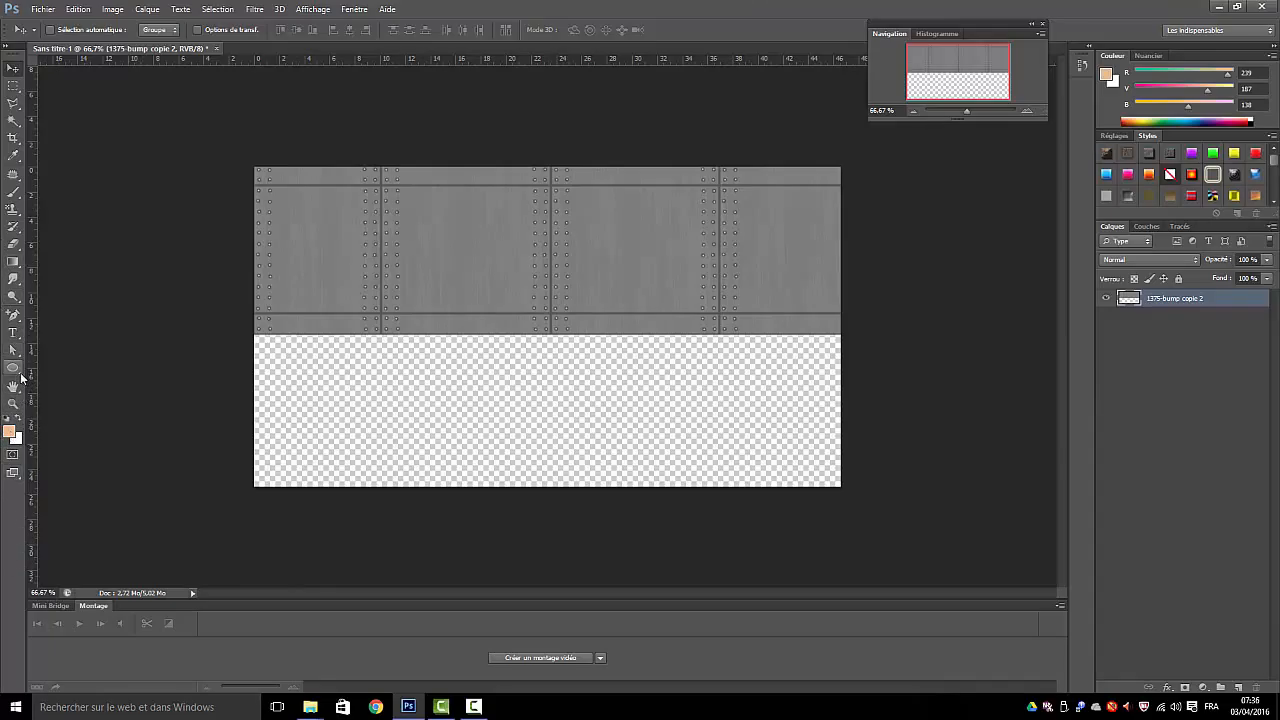
Draw a blue rounded rectangle, about 251 by 246 px with a 15 px radius, centred over the metal strip's middle seam
{"action": "left_click", "coordinate": [444, 415]}
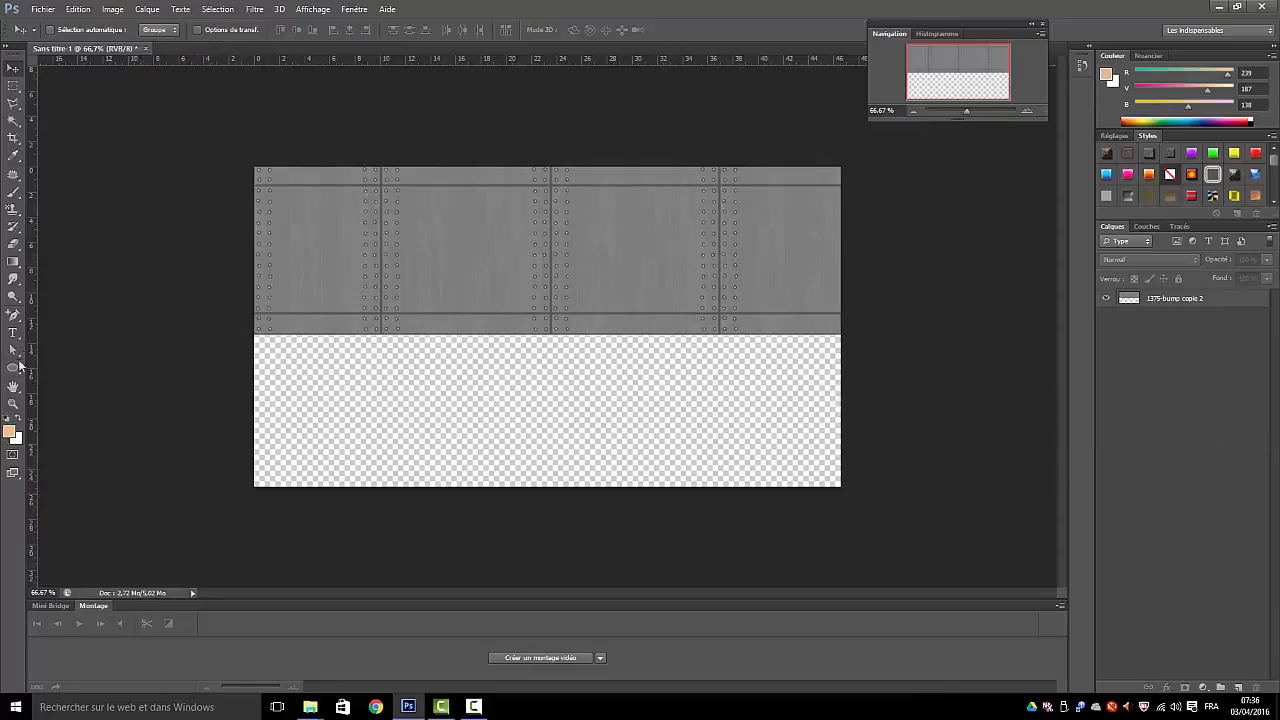
{"action": "left_click", "coordinate": [14, 367]}
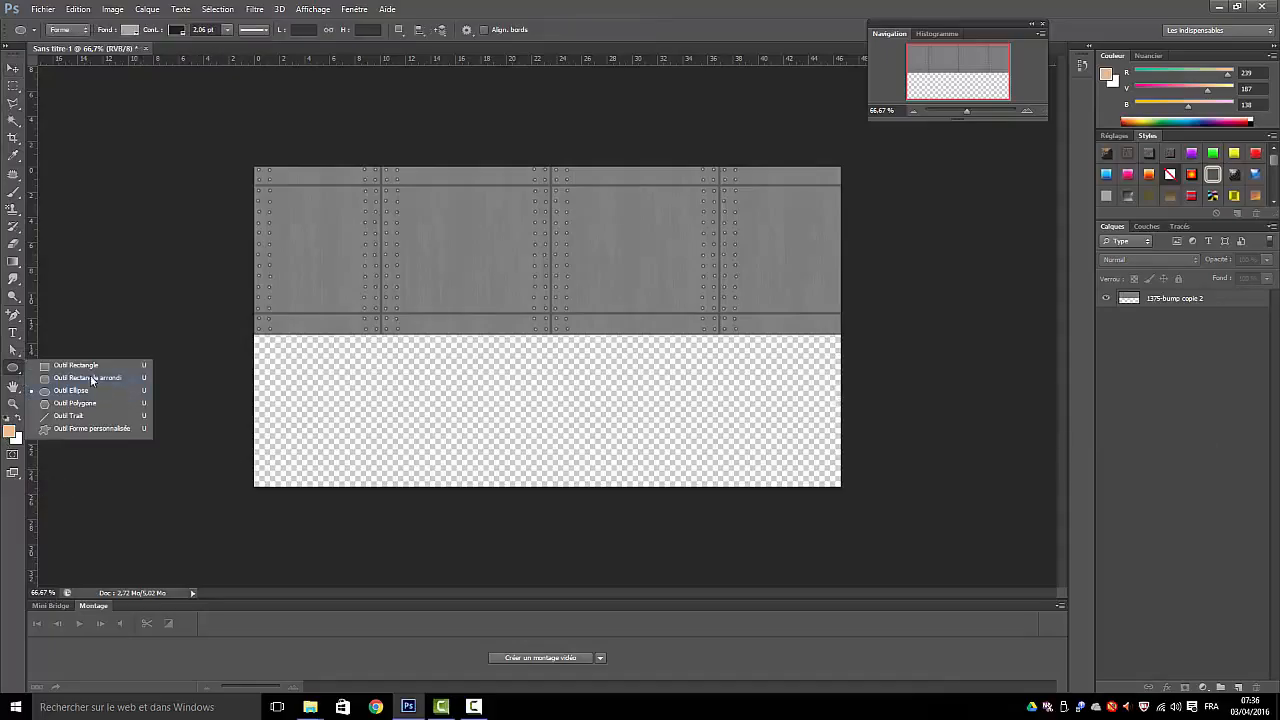
{"action": "left_click", "coordinate": [90, 377]}
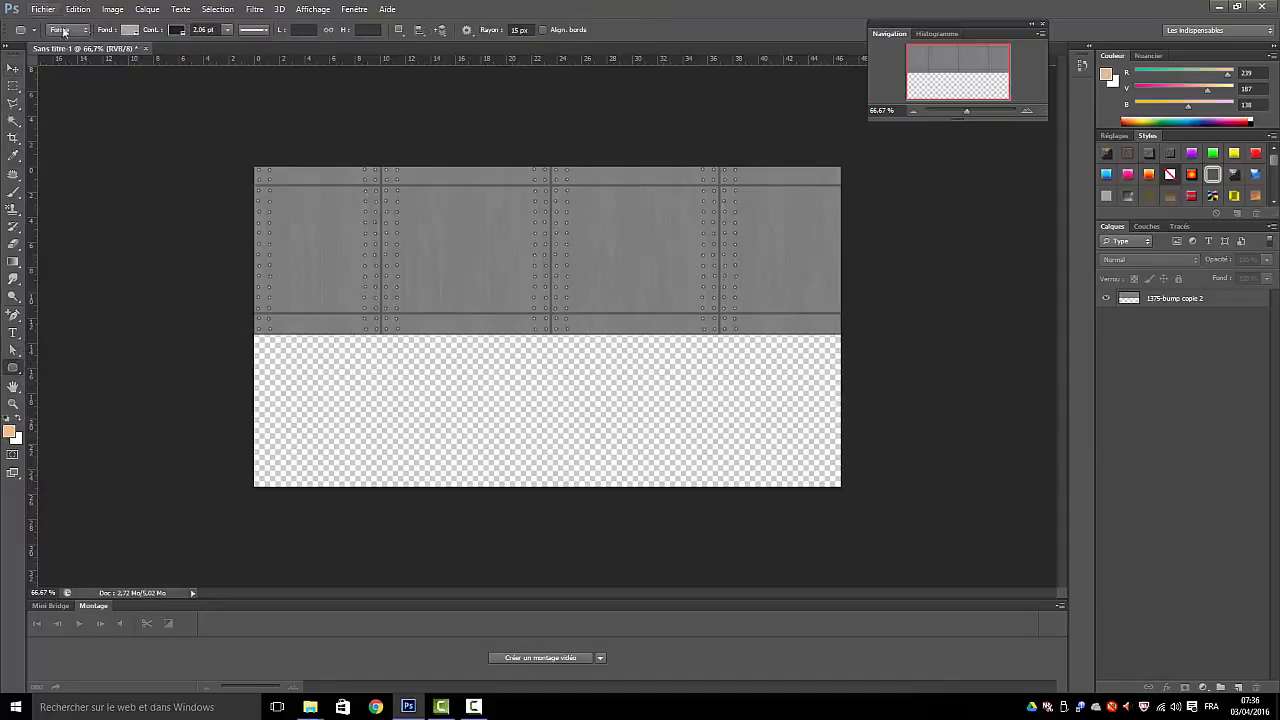
{"action": "left_click", "coordinate": [130, 31]}
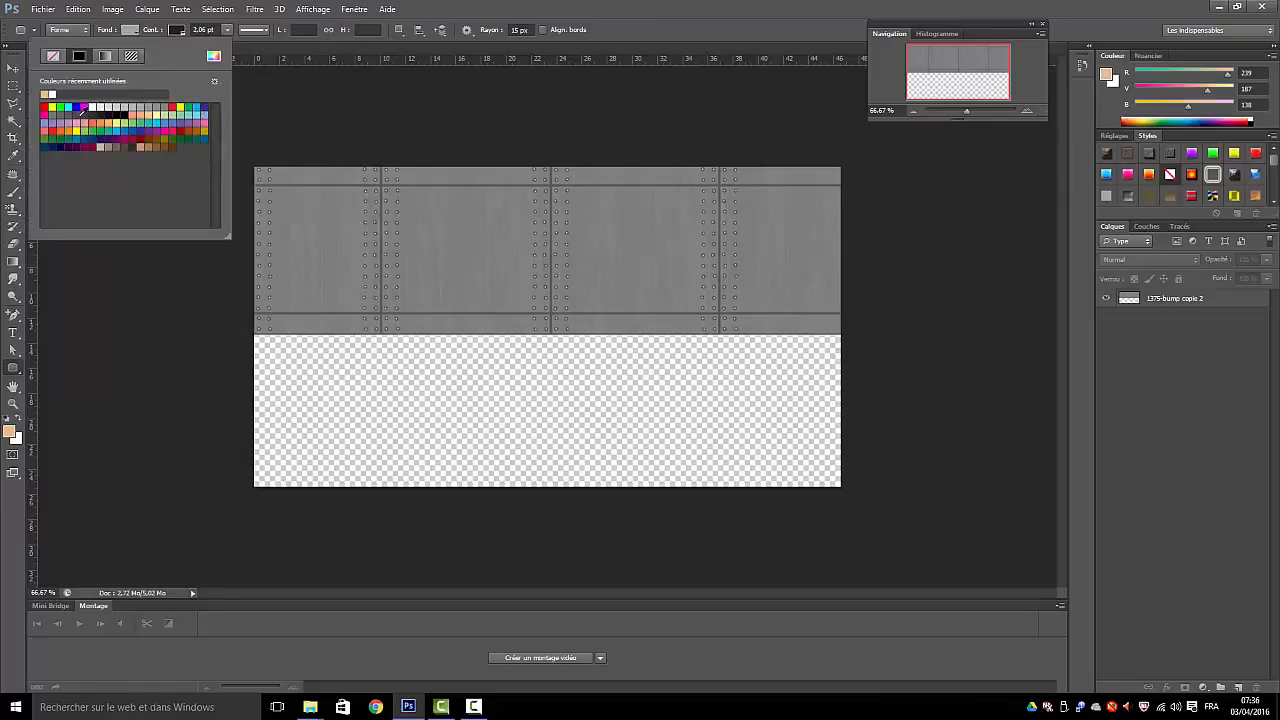
{"action": "left_click", "coordinate": [129, 127]}
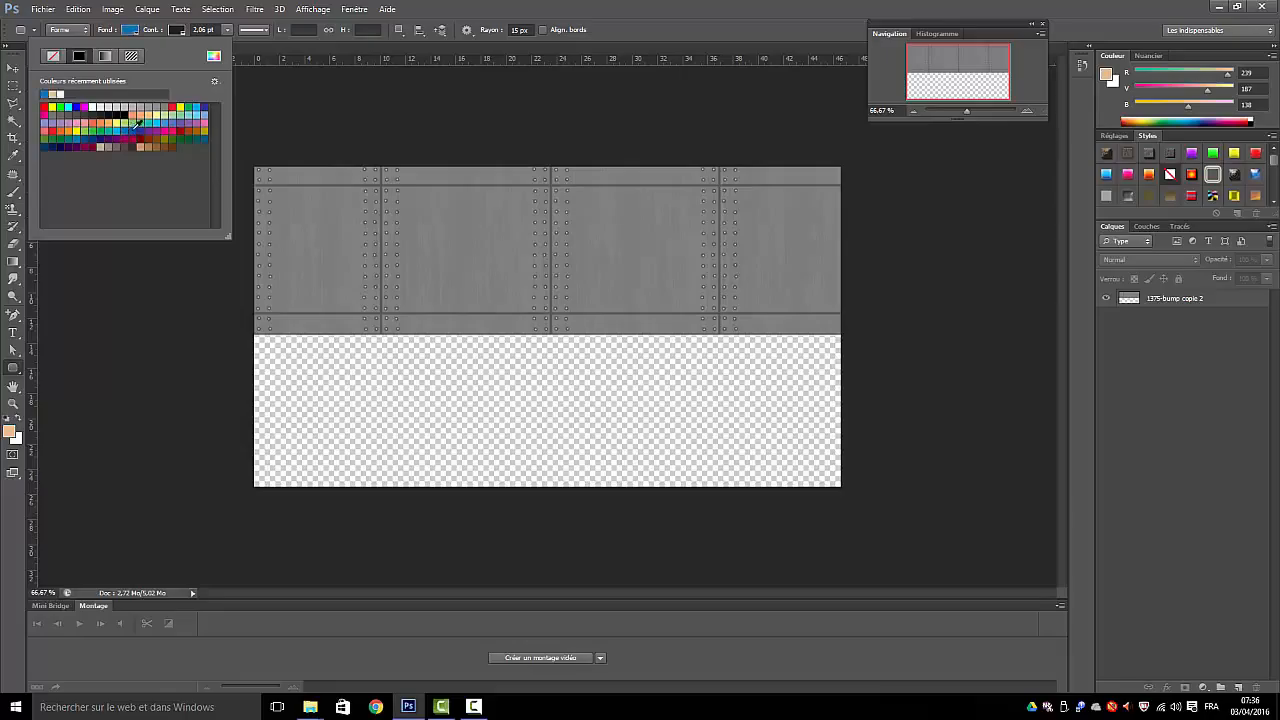
{"action": "left_click", "coordinate": [491, 192]}
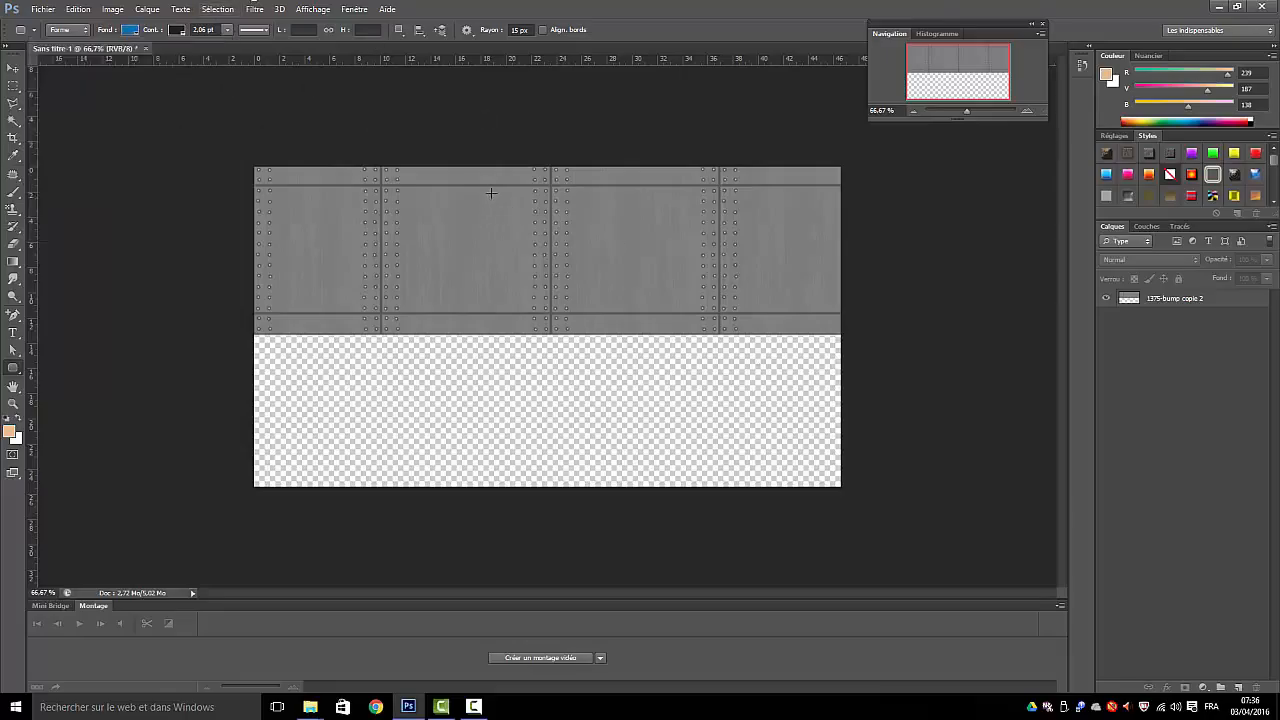
{"action": "left_click_drag", "start_coordinate": [491, 192], "coordinate": [602, 302]}
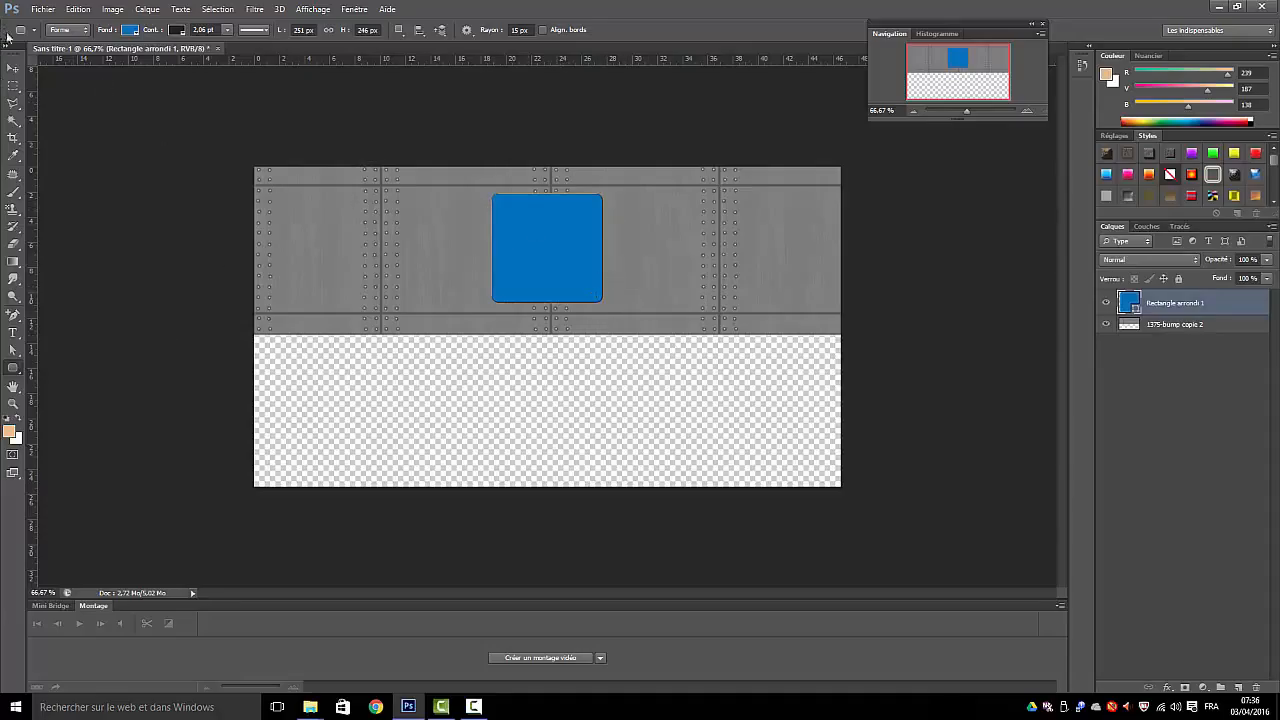
{"action": "left_click", "coordinate": [13, 67]}
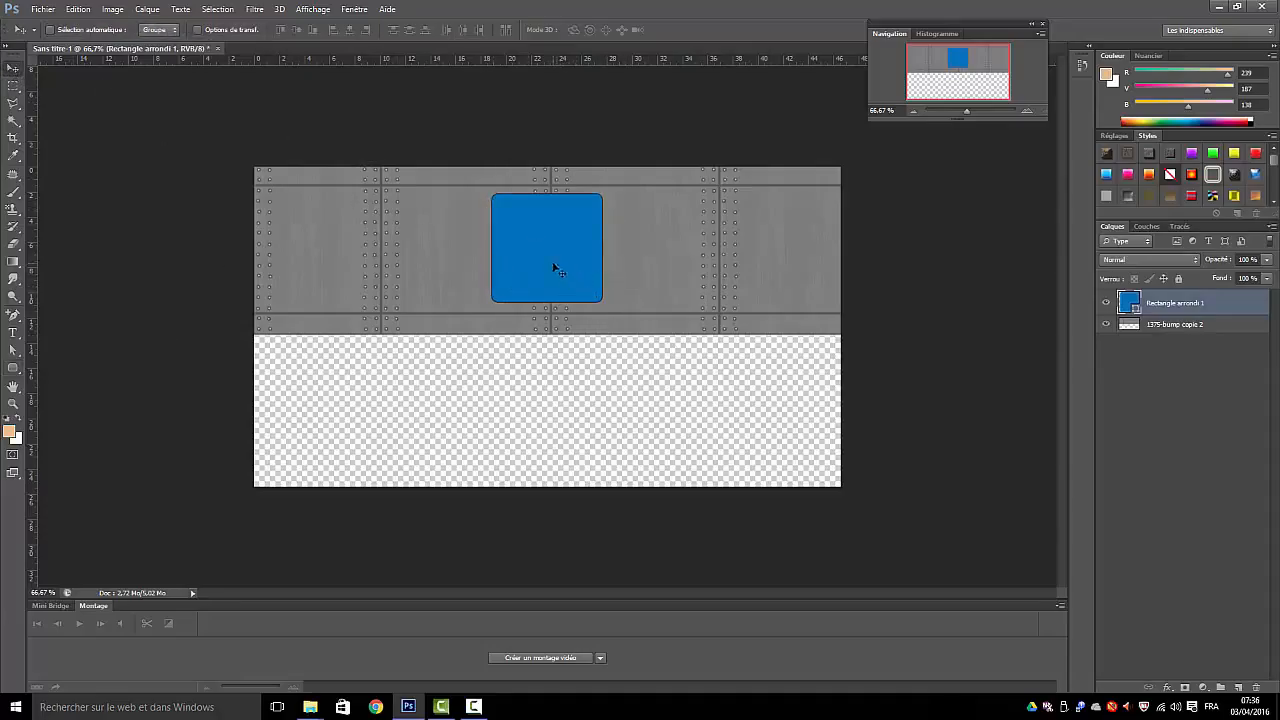
{"action": "left_click_drag", "start_coordinate": [573, 260], "coordinate": [578, 260]}
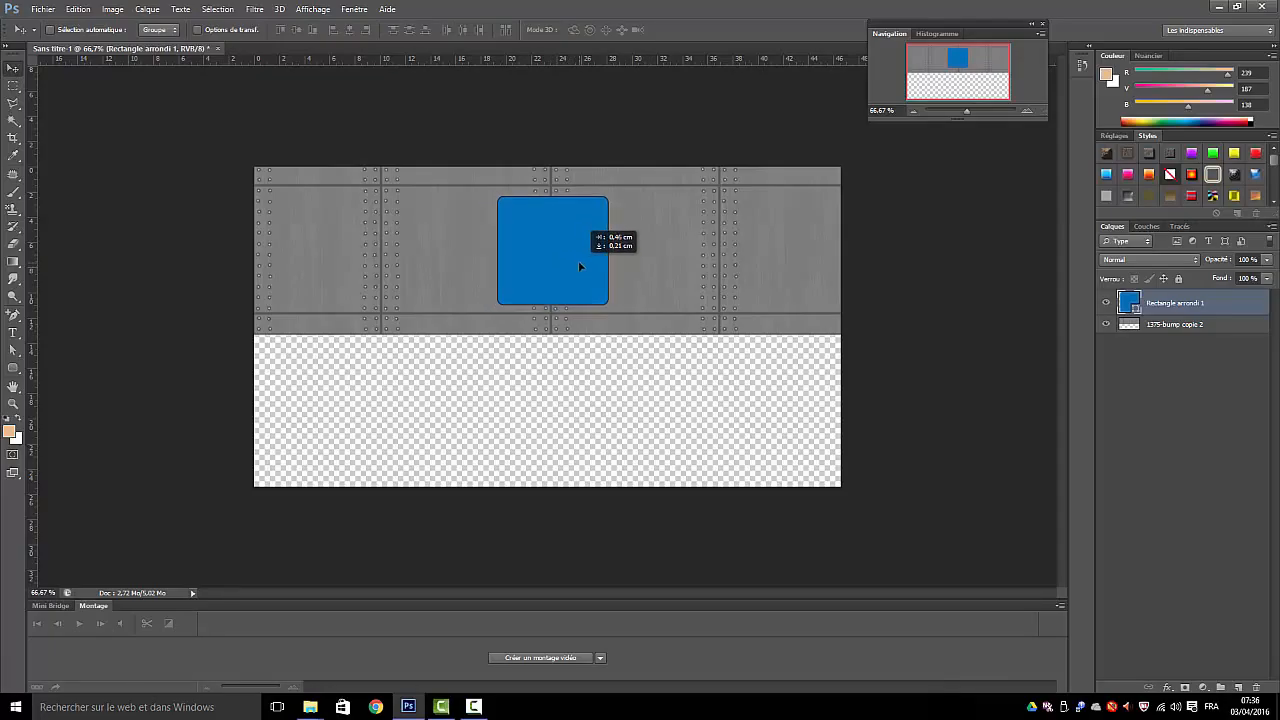
Rasterize the blue rounded rectangle's layer and duplicate it
{"action": "right_click", "coordinate": [1198, 313]}
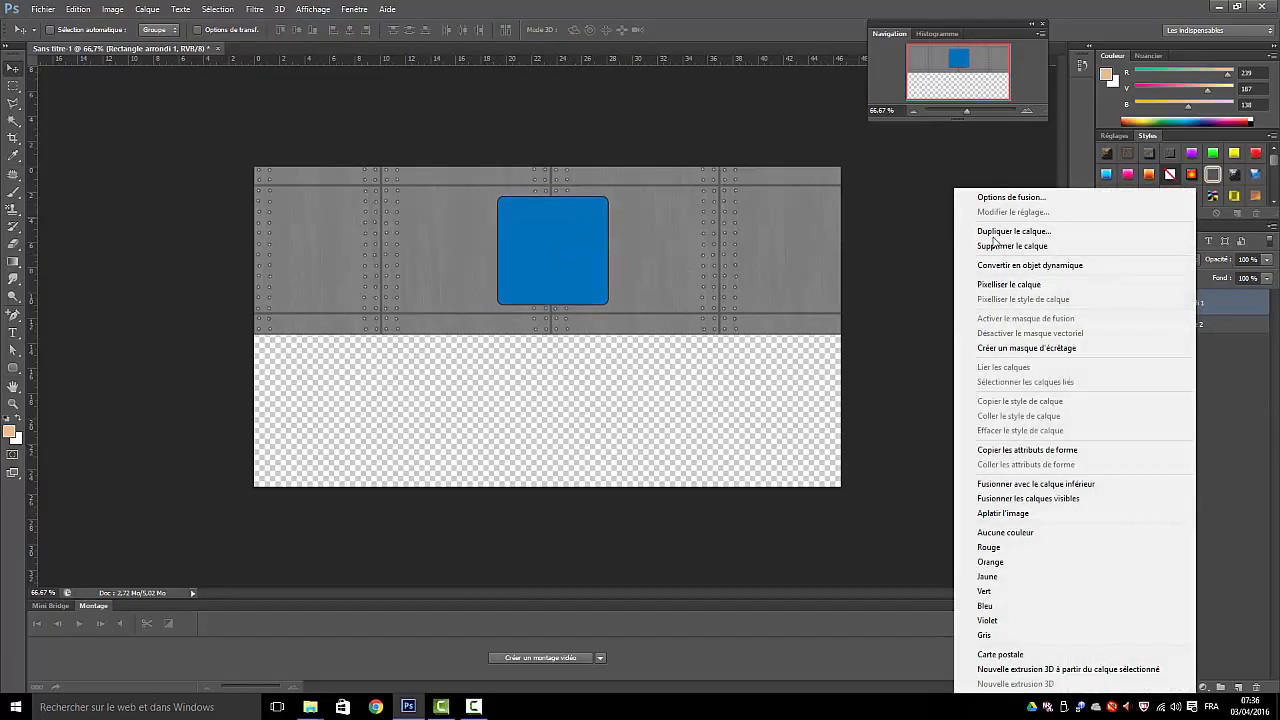
{"action": "left_click", "coordinate": [1006, 290]}
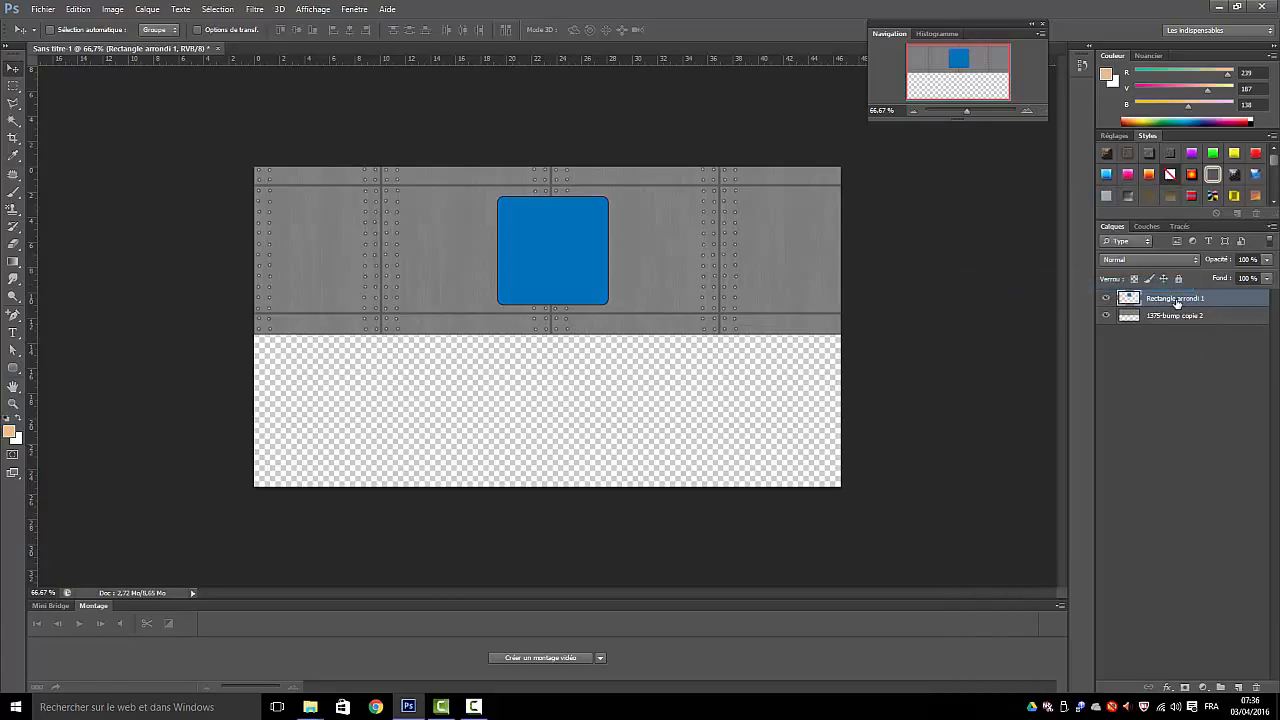
{"action": "left_click_drag", "start_coordinate": [1243, 303], "coordinate": [1238, 688]}
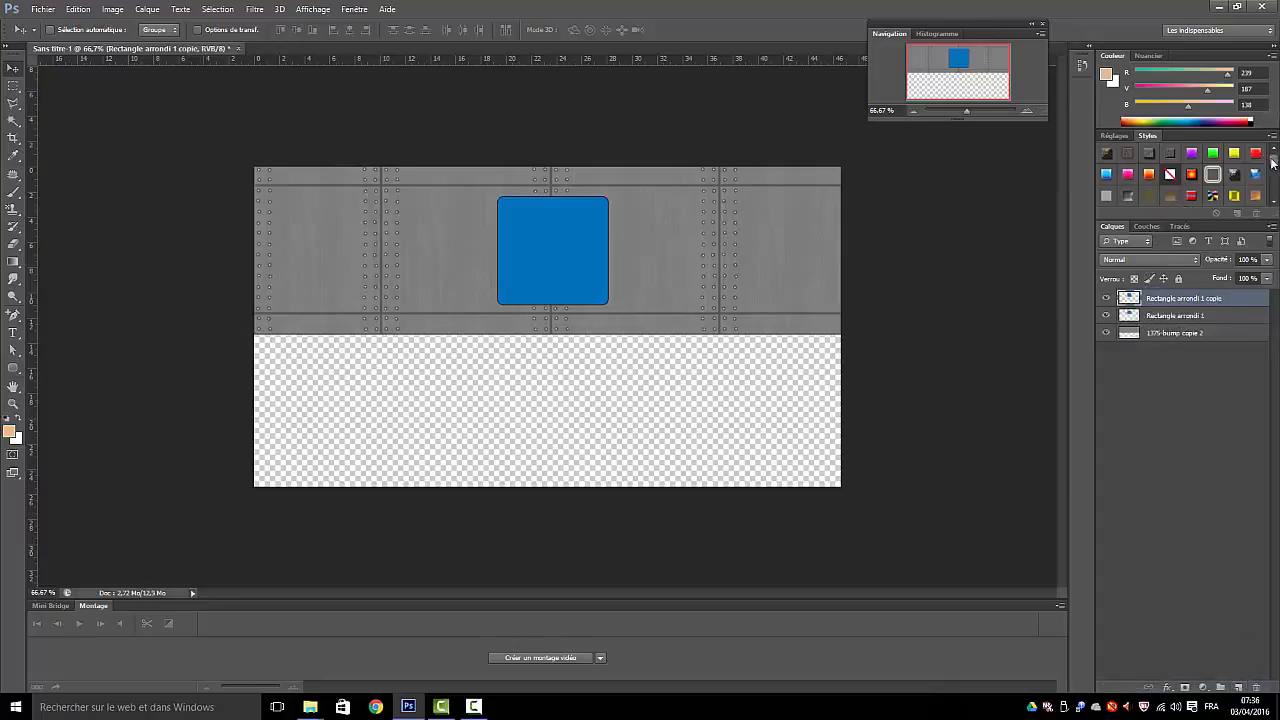
Try a textured bevel, a raised silver and a satin metal preset layer style on the copied rectangle
{"action": "left_click_drag", "start_coordinate": [1275, 163], "coordinate": [1277, 190]}
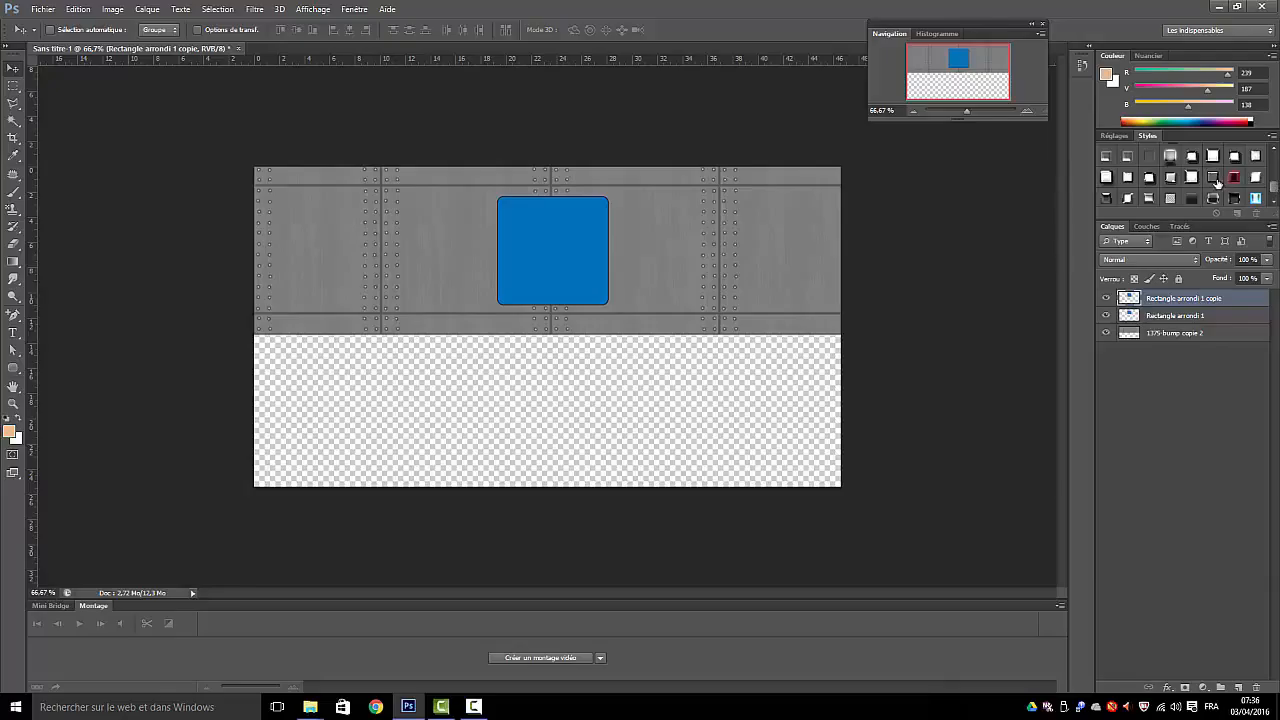
{"action": "left_click", "coordinate": [1215, 179]}
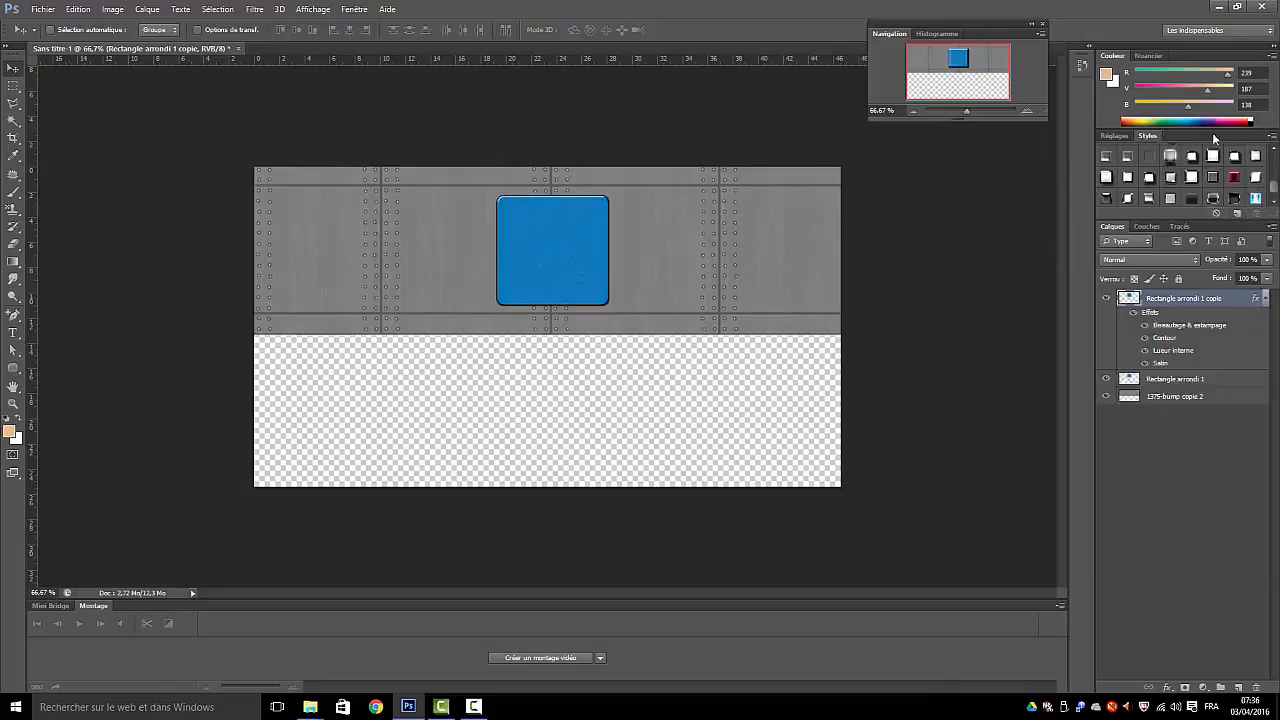
{"action": "left_click_drag", "start_coordinate": [1210, 133], "coordinate": [991, 137]}
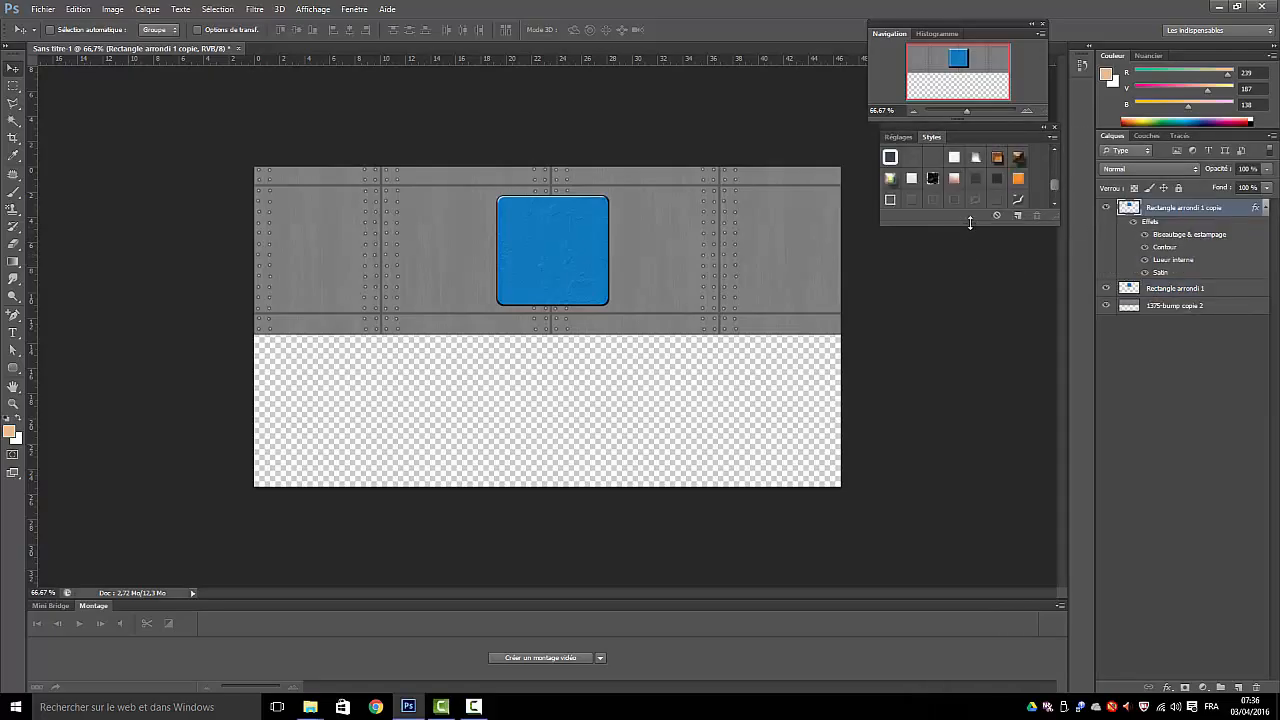
{"action": "left_click_drag", "start_coordinate": [971, 225], "coordinate": [985, 395]}
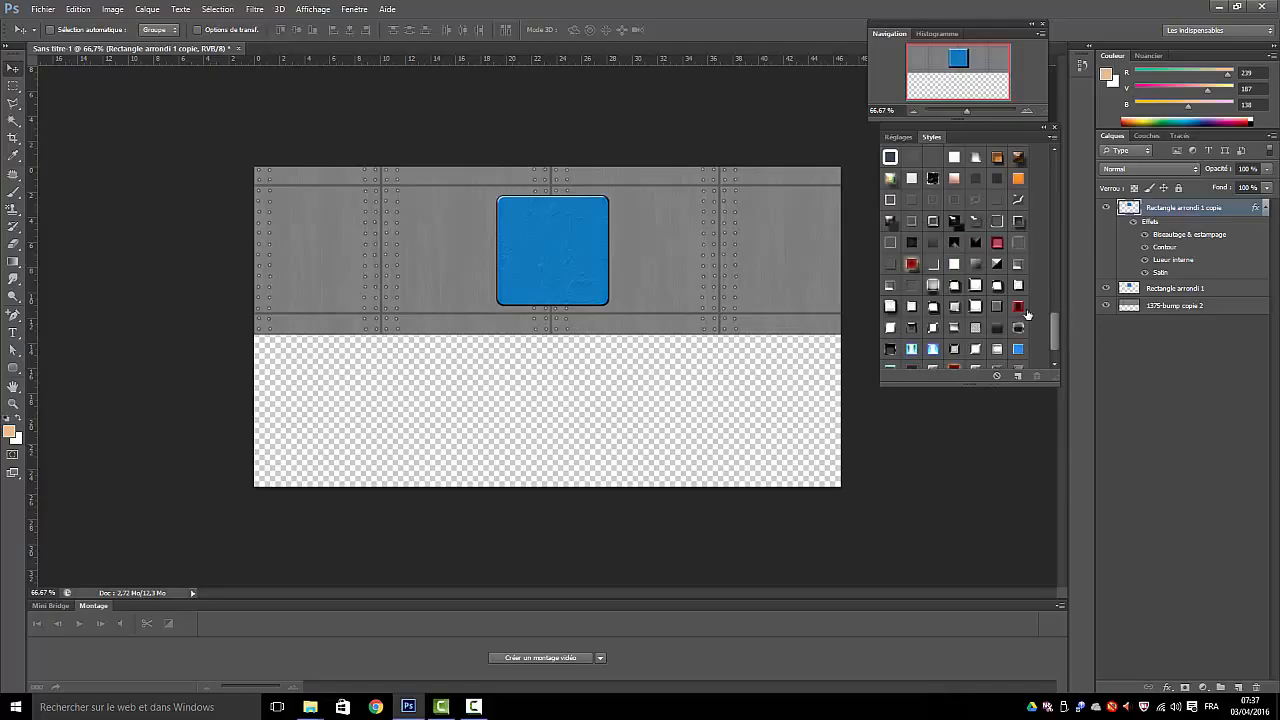
{"action": "left_click_drag", "start_coordinate": [1054, 330], "coordinate": [1056, 200]}
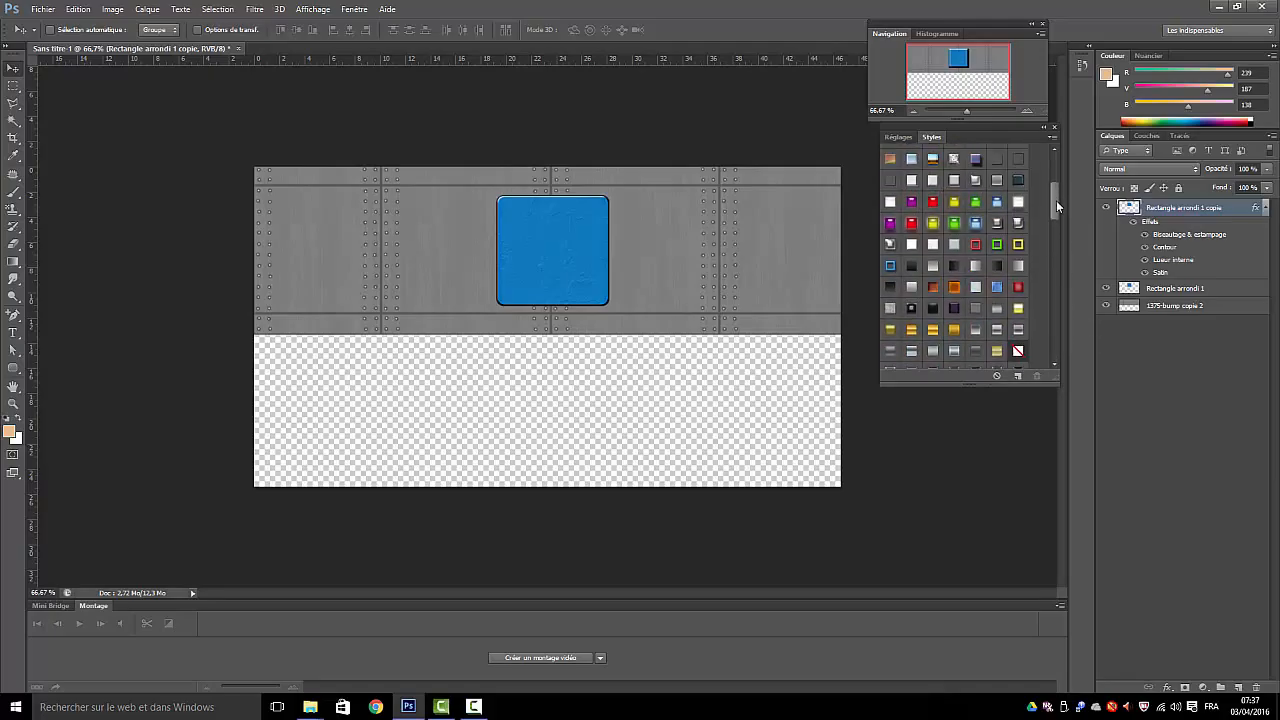
{"action": "left_click", "coordinate": [976, 180]}
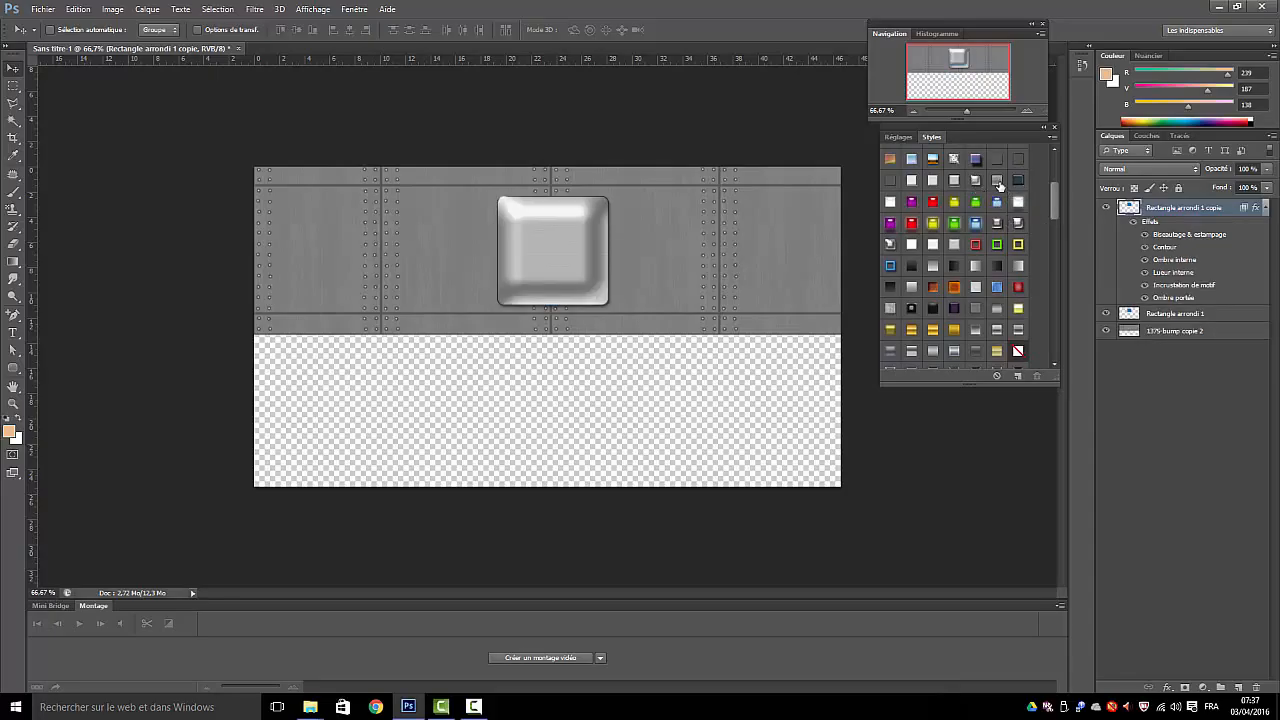
{"action": "left_click", "coordinate": [997, 180]}
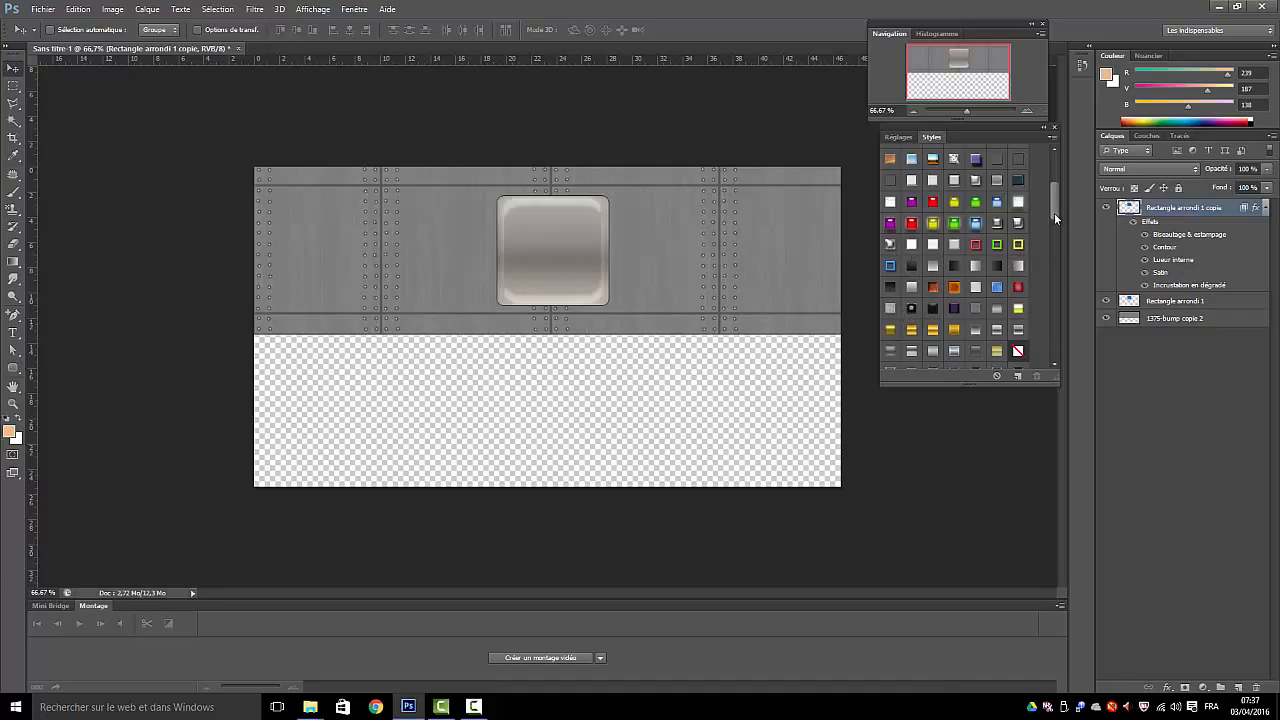
Apply the preset chrome layer style with horizontal grey bands and a dark outline to the copied rectangle
{"action": "left_click_drag", "start_coordinate": [1054, 213], "coordinate": [1054, 229]}
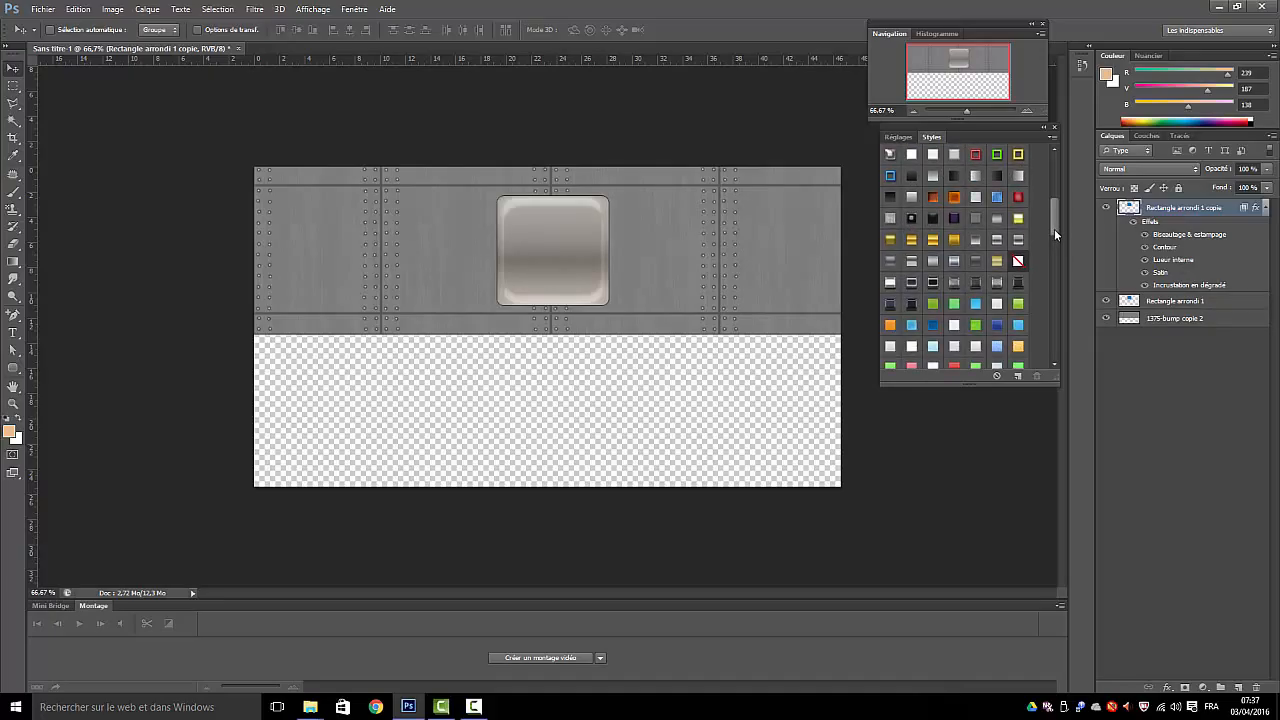
{"action": "left_click", "coordinate": [997, 284]}
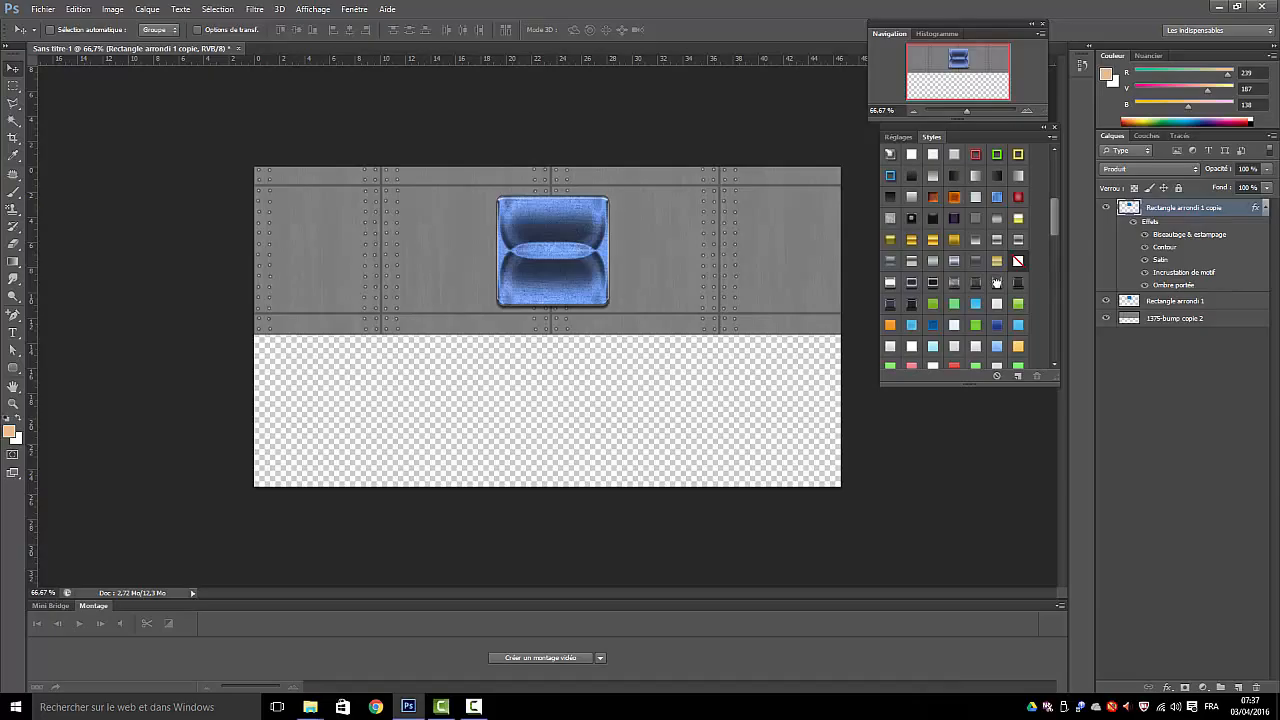
{"action": "left_click", "coordinate": [953, 261]}
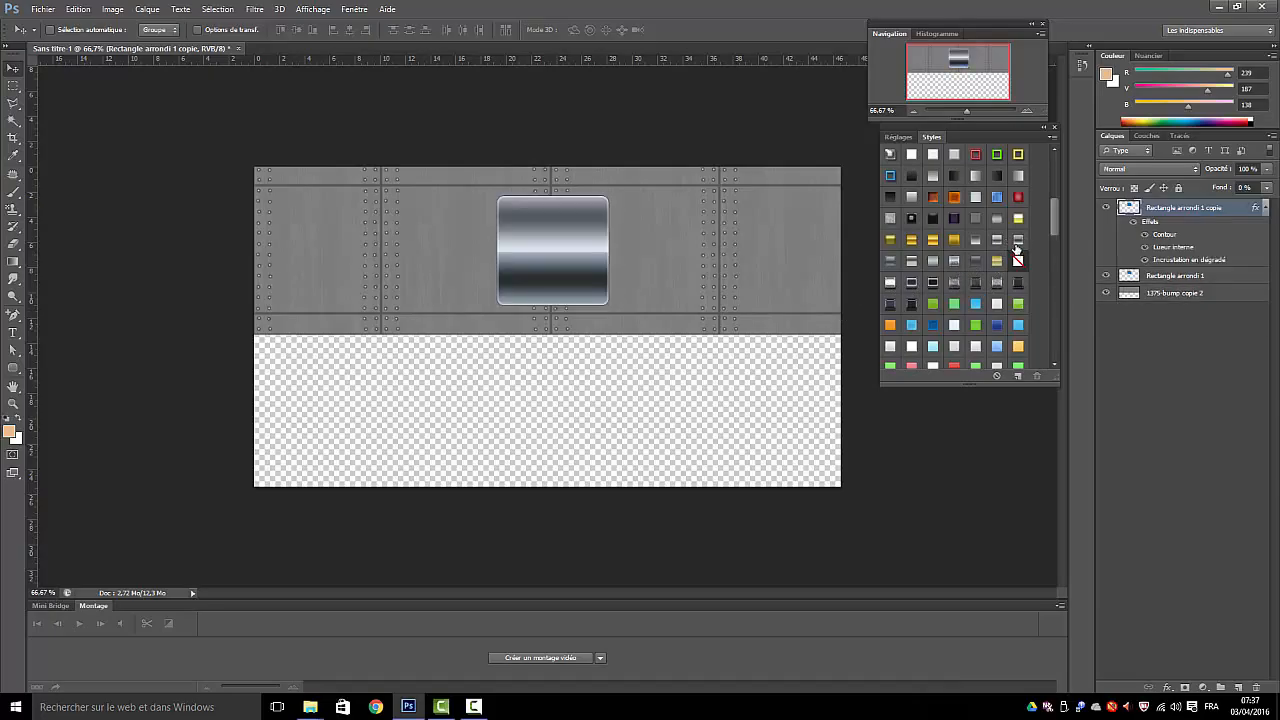
{"action": "left_click", "coordinate": [1016, 244]}
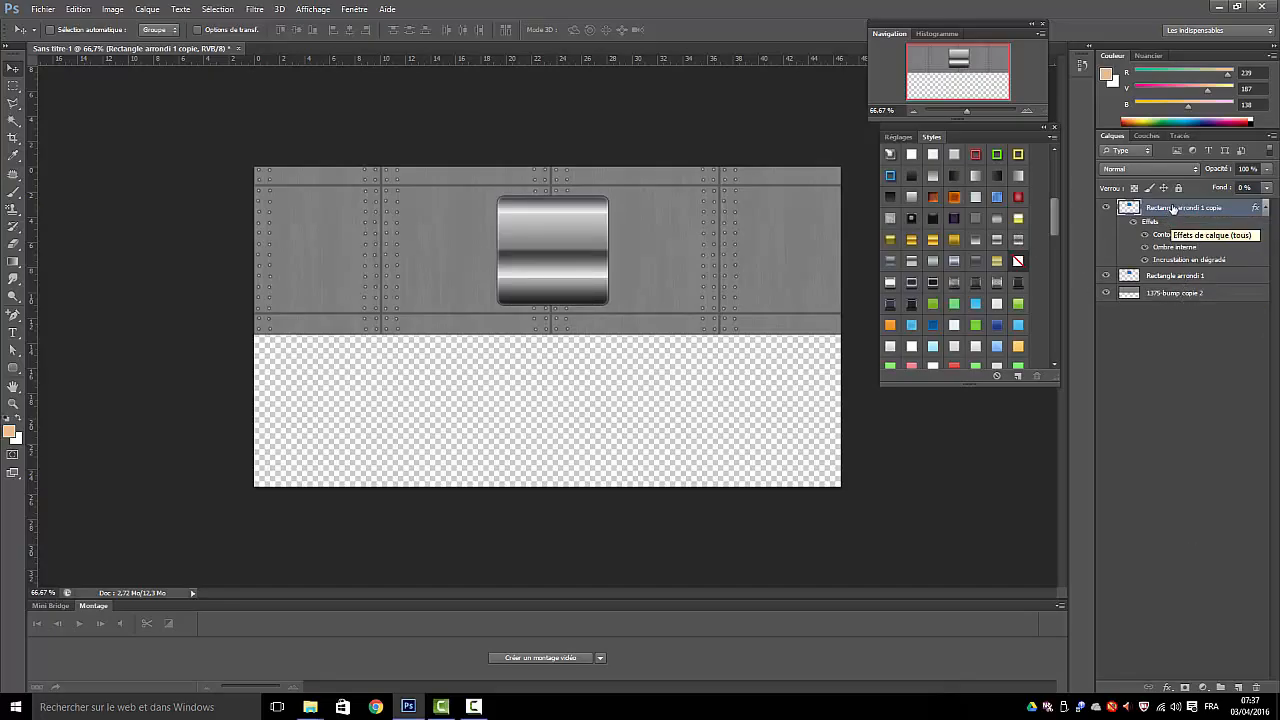
Scale the chrome rectangle copy to 110% in both width and height
{"action": "left_click", "coordinate": [77, 9]}
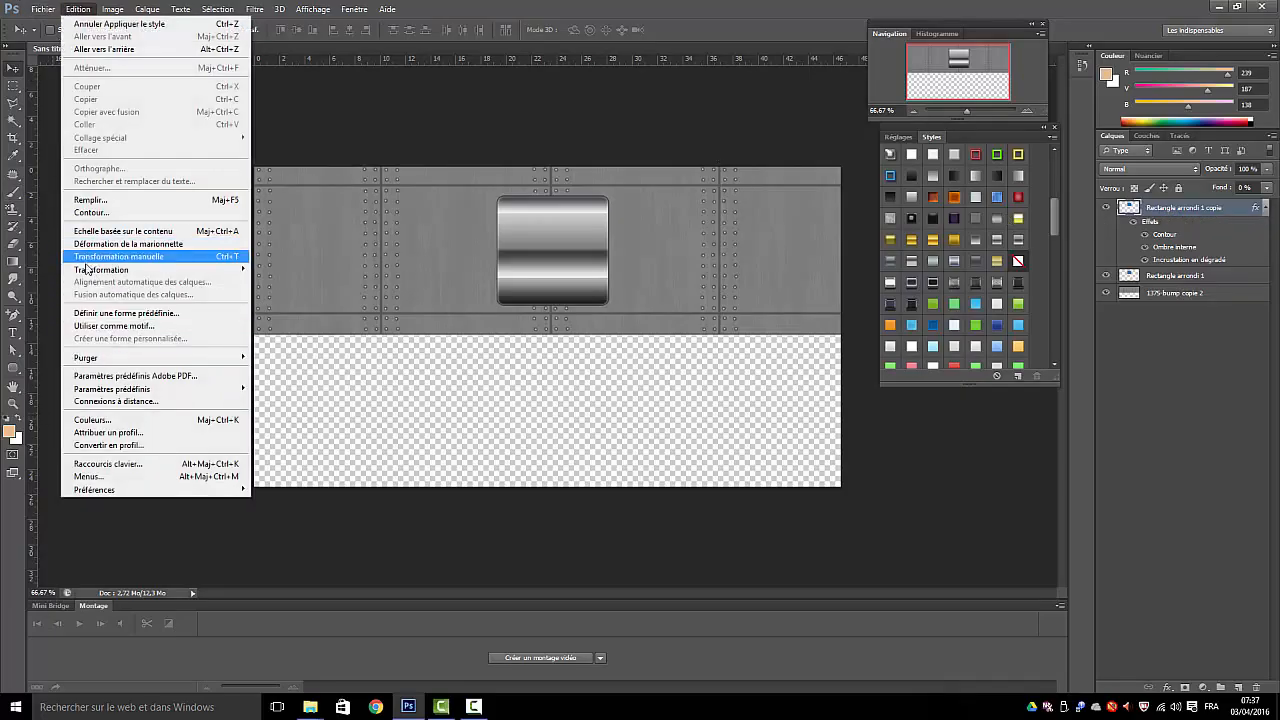
{"action": "mouse_move", "coordinate": [118, 270]}
{"action": "left_click", "coordinate": [272, 289]}
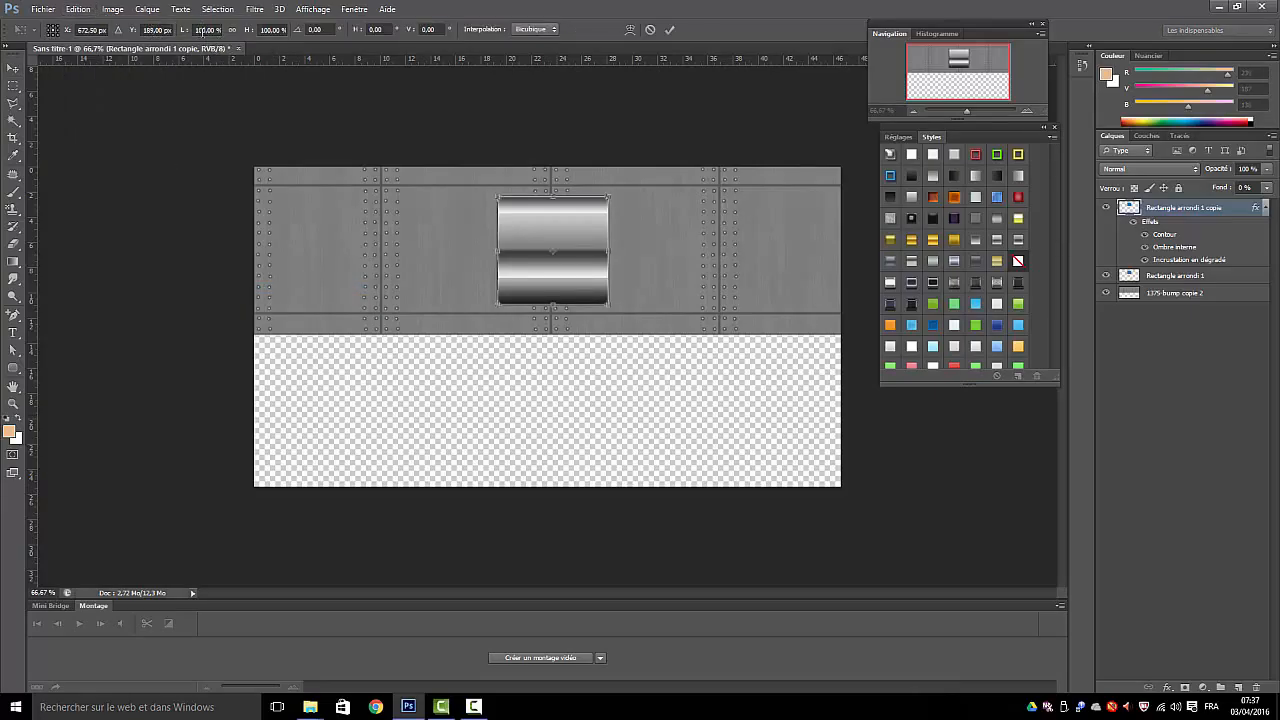
{"action": "left_click", "coordinate": [199, 30]}
{"action": "type", "text": "1100"}
{"action": "key", "text": "Return"}
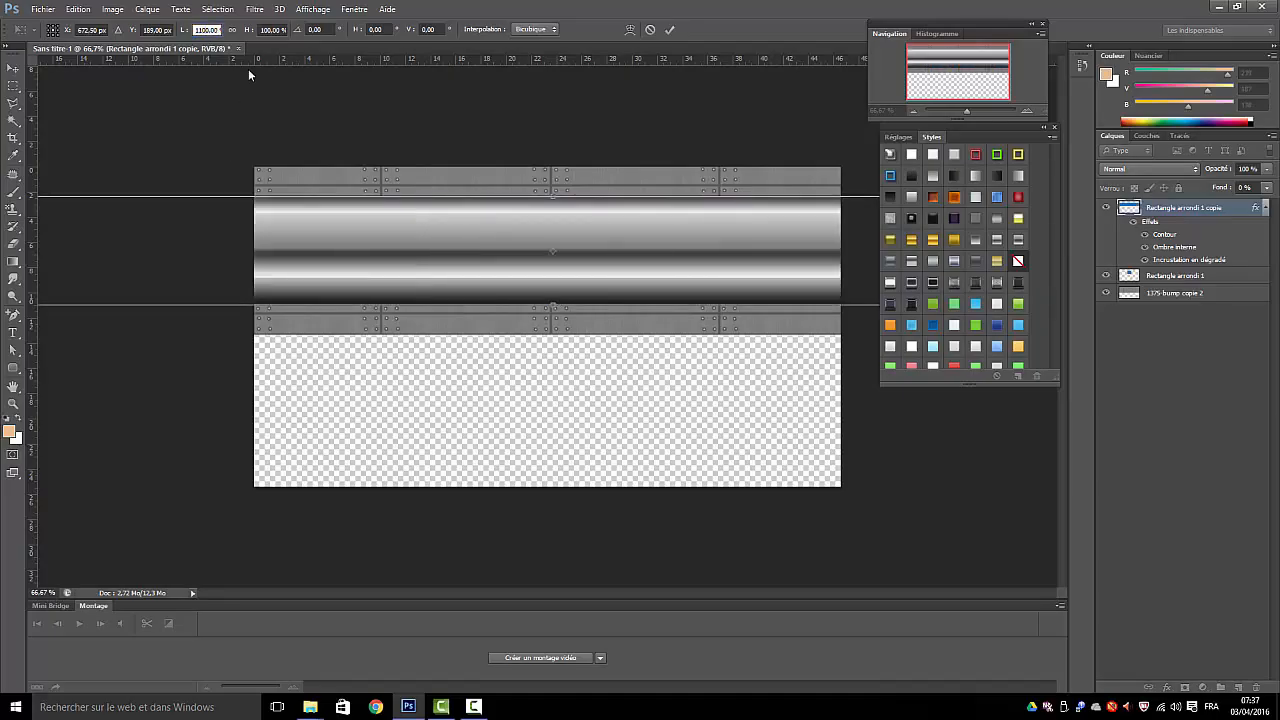
{"action": "type", "text": "110"}
{"action": "key", "text": "Return"}
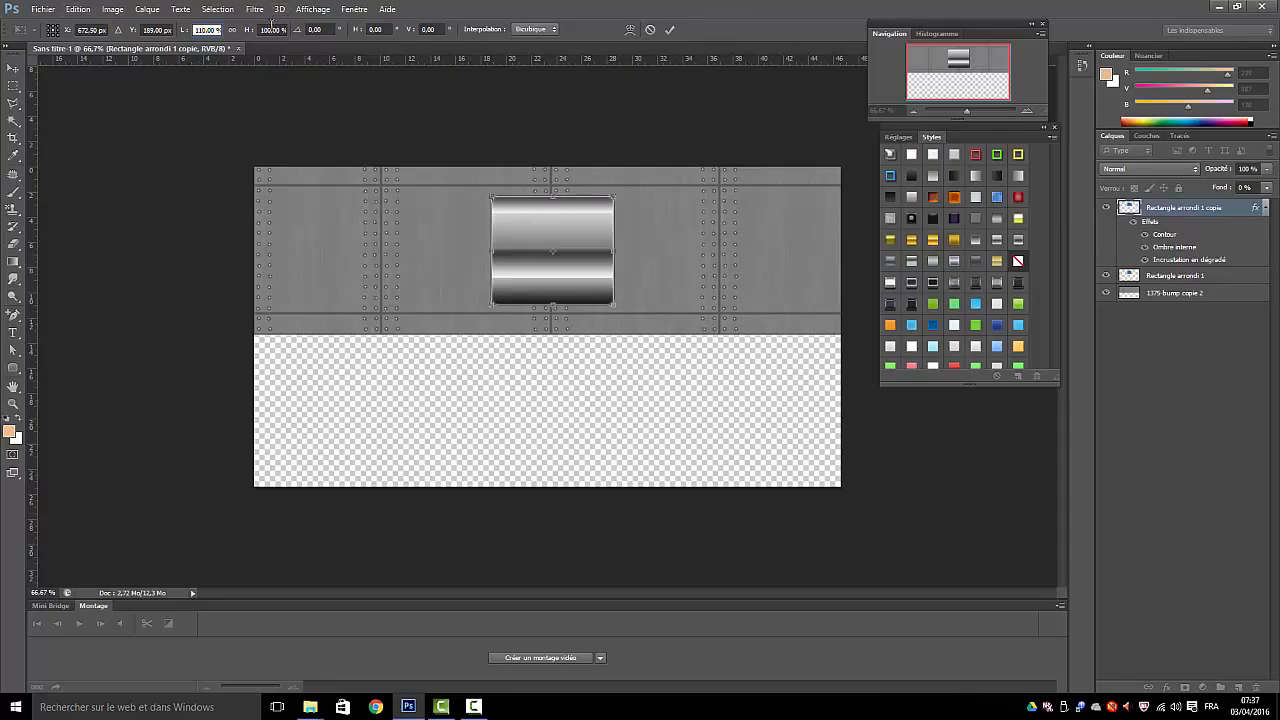
{"action": "left_click", "coordinate": [271, 29]}
{"action": "type", "text": "110"}
{"action": "key", "text": "Return"}
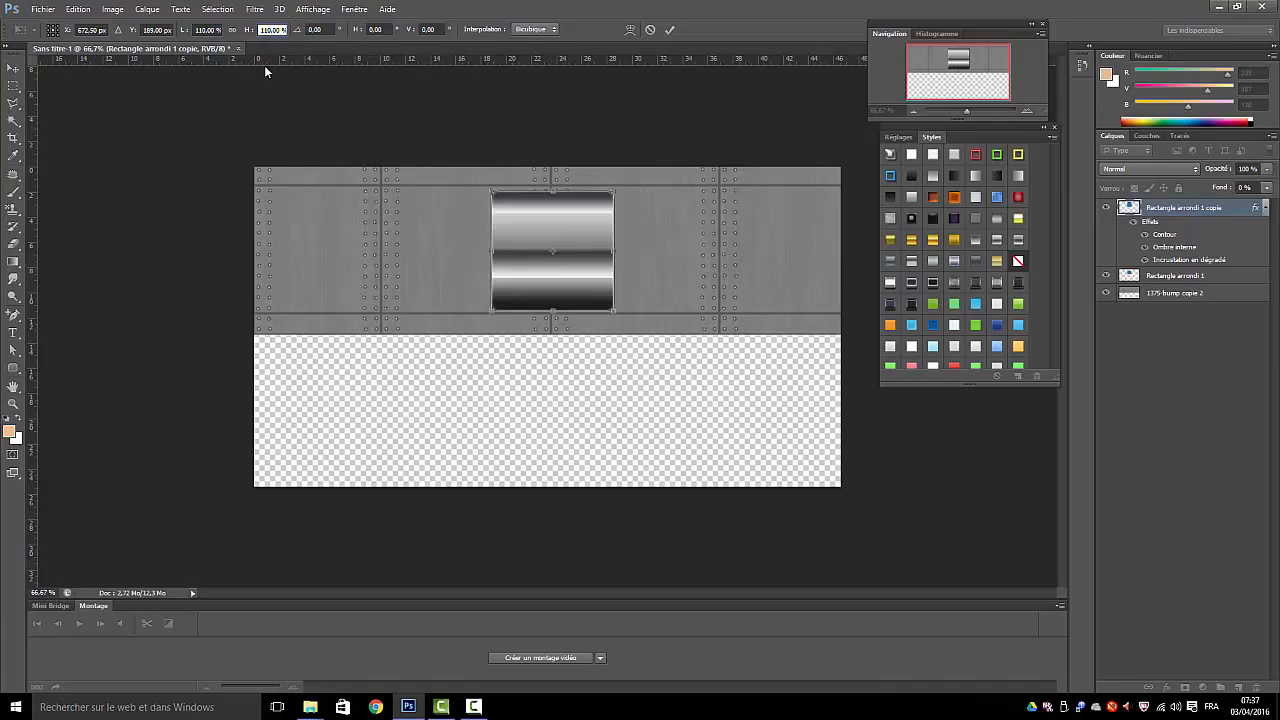
{"action": "left_click", "coordinate": [669, 29]}
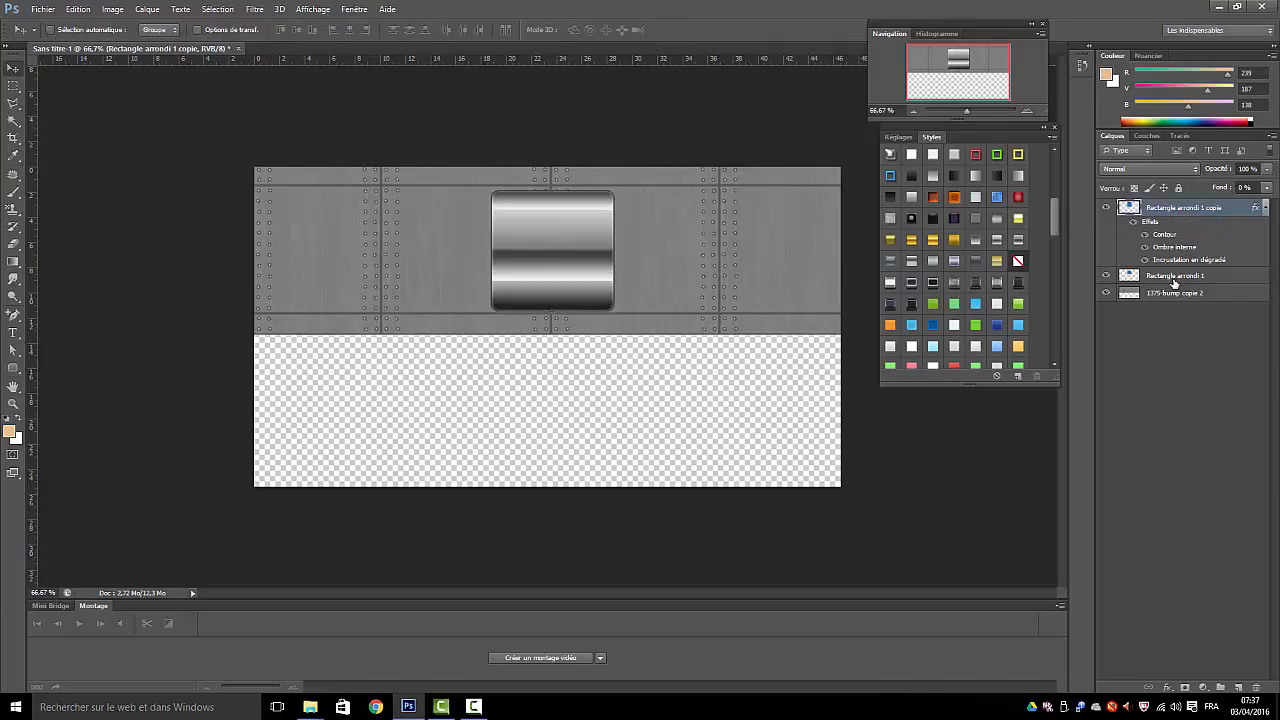
Place the blue rectangle layer above the chrome copy and rasterize the chrome copy's layer style
{"action": "left_click_drag", "start_coordinate": [1175, 281], "coordinate": [1173, 205]}
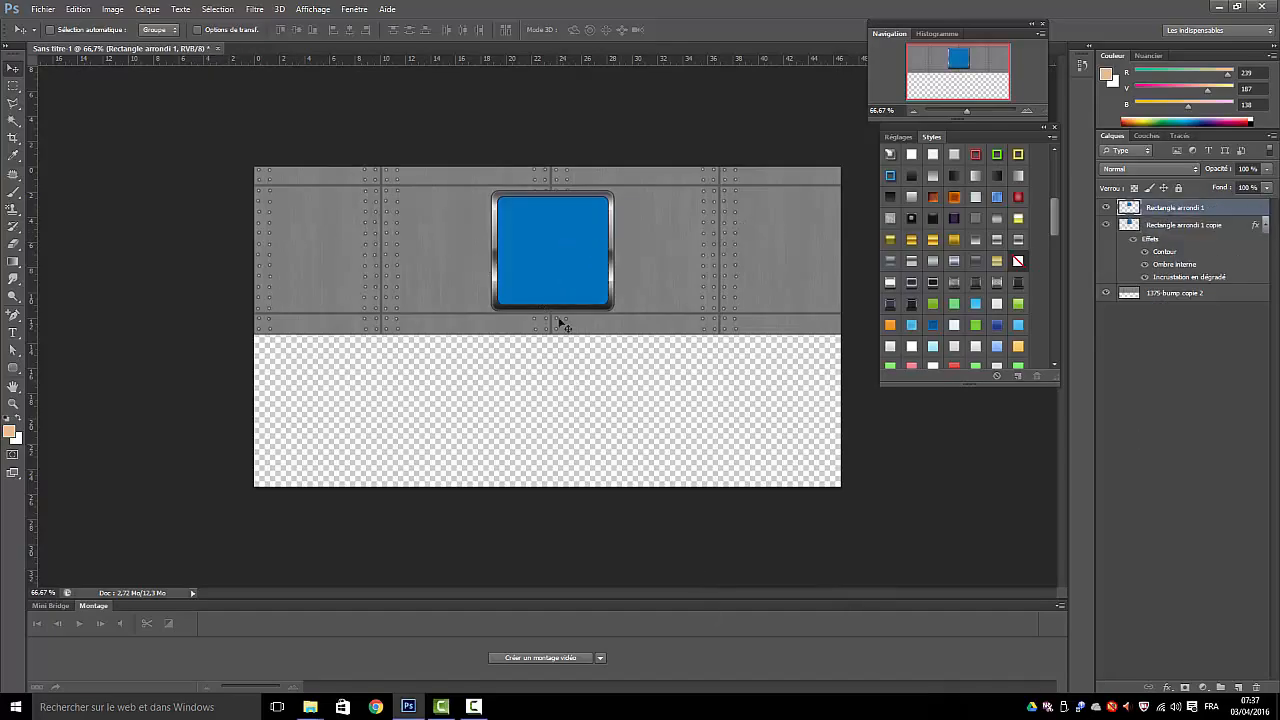
{"action": "right_click", "coordinate": [1157, 229]}
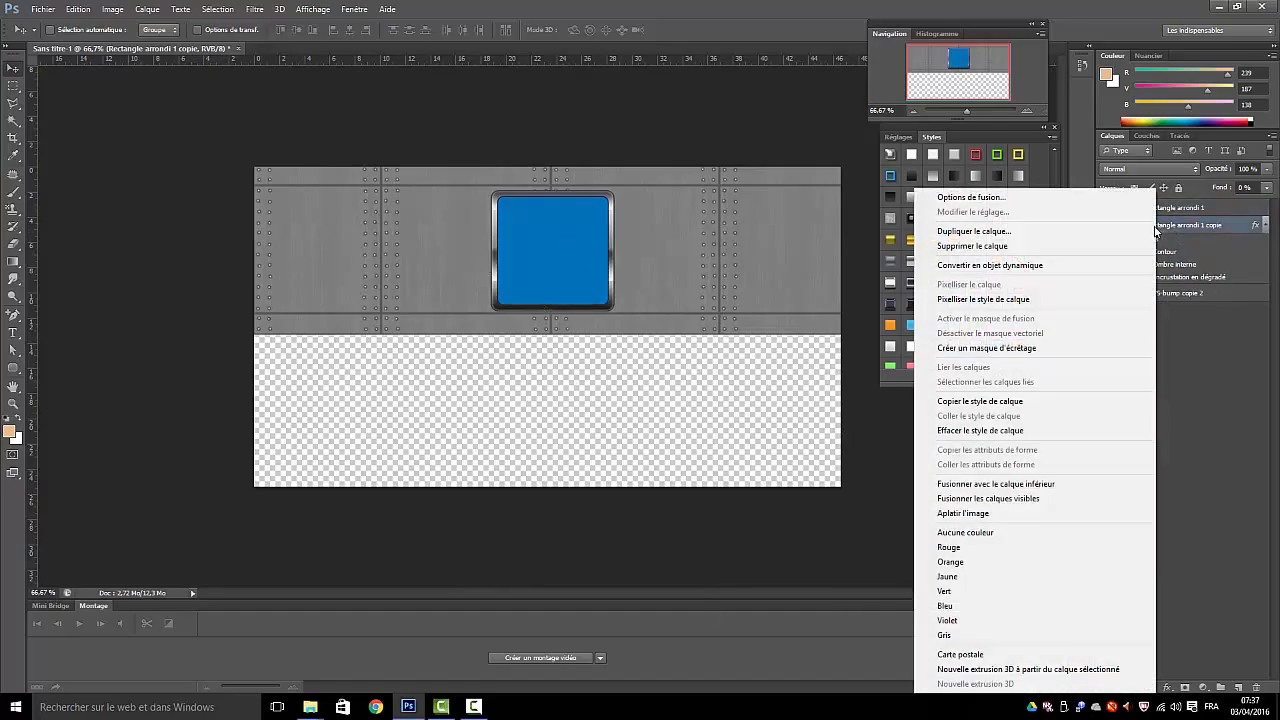
{"action": "left_click", "coordinate": [949, 302]}
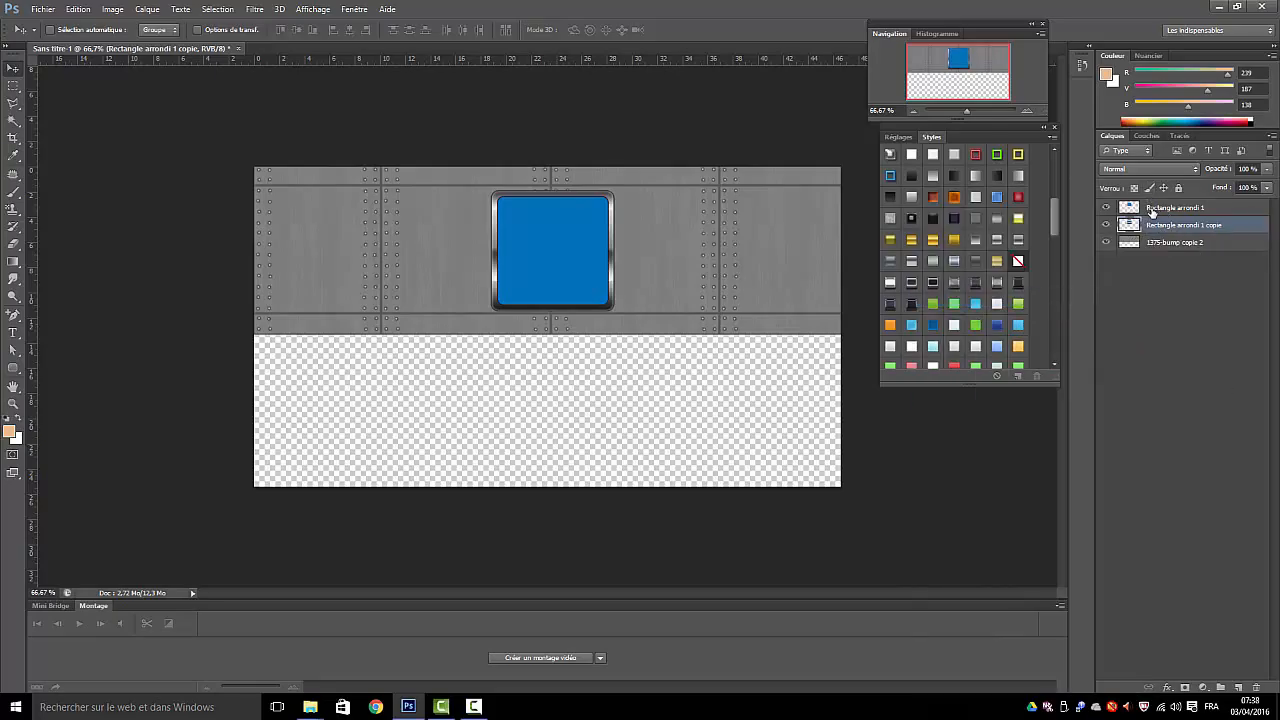
Merge the blue rectangle layer down into the chrome copy and rename the merged layer ecran
{"action": "right_click", "coordinate": [1152, 207]}
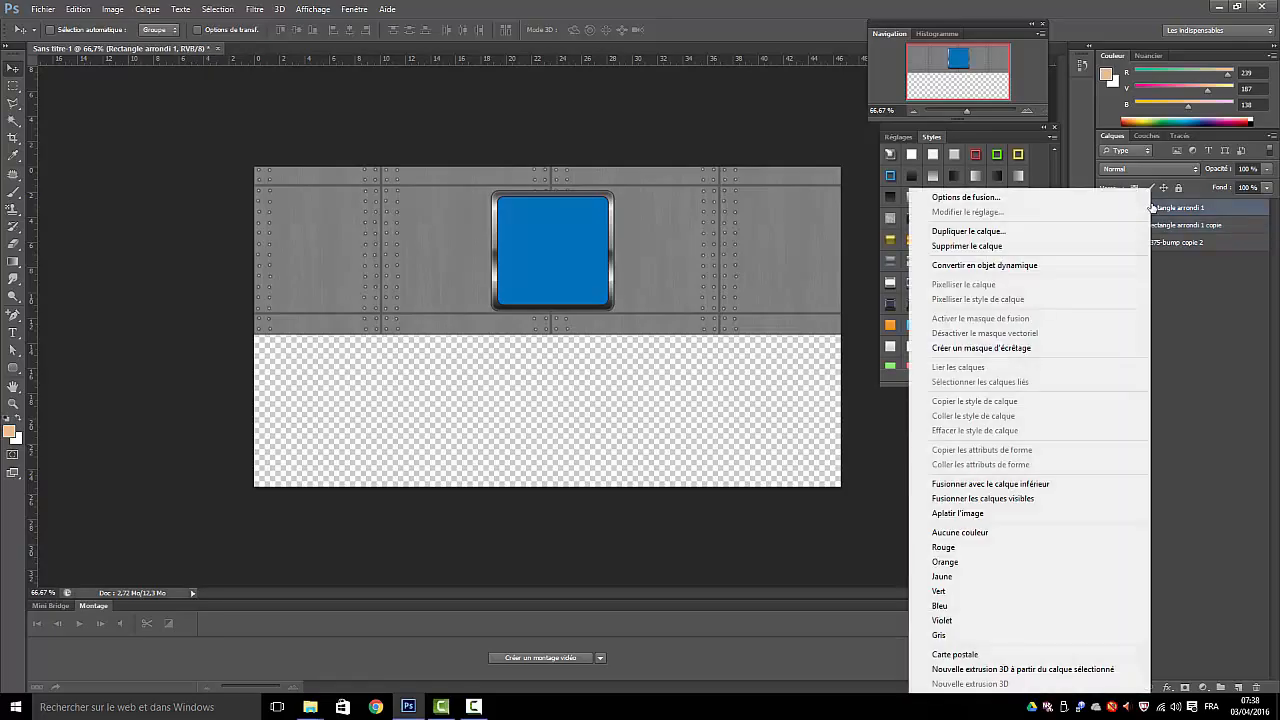
{"action": "left_click", "coordinate": [993, 486]}
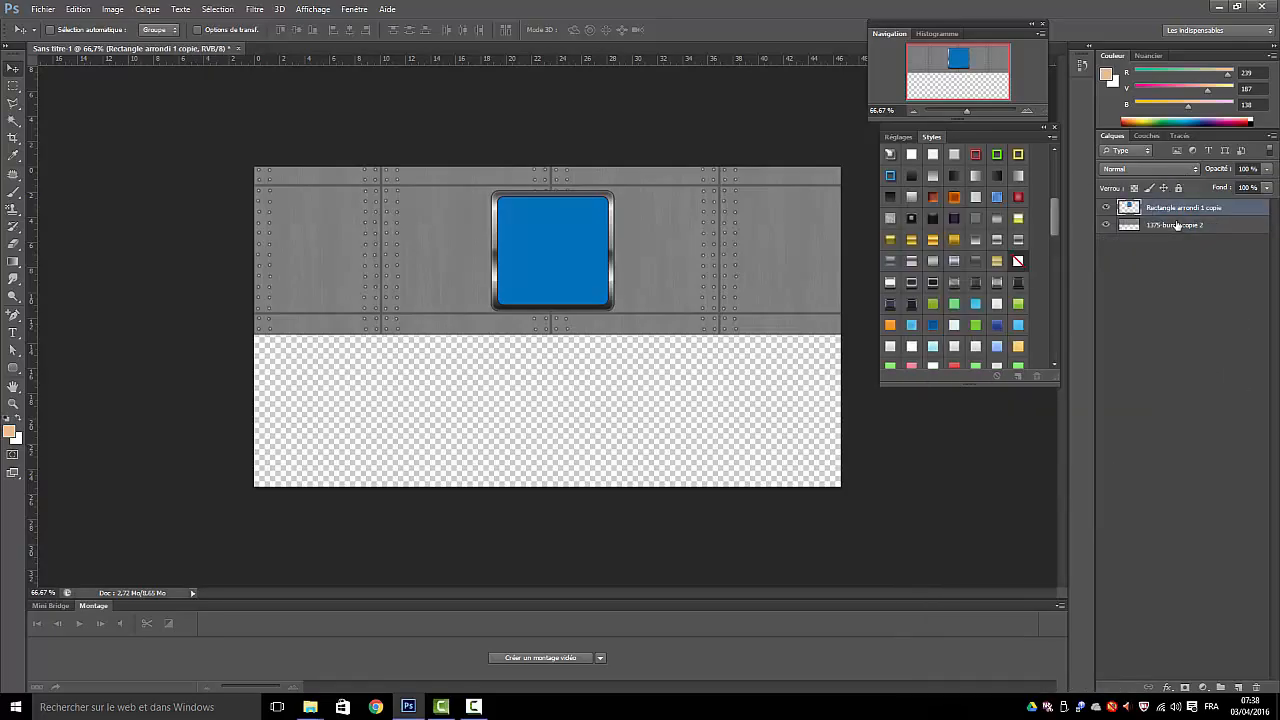
{"action": "double_click", "coordinate": [1168, 207]}
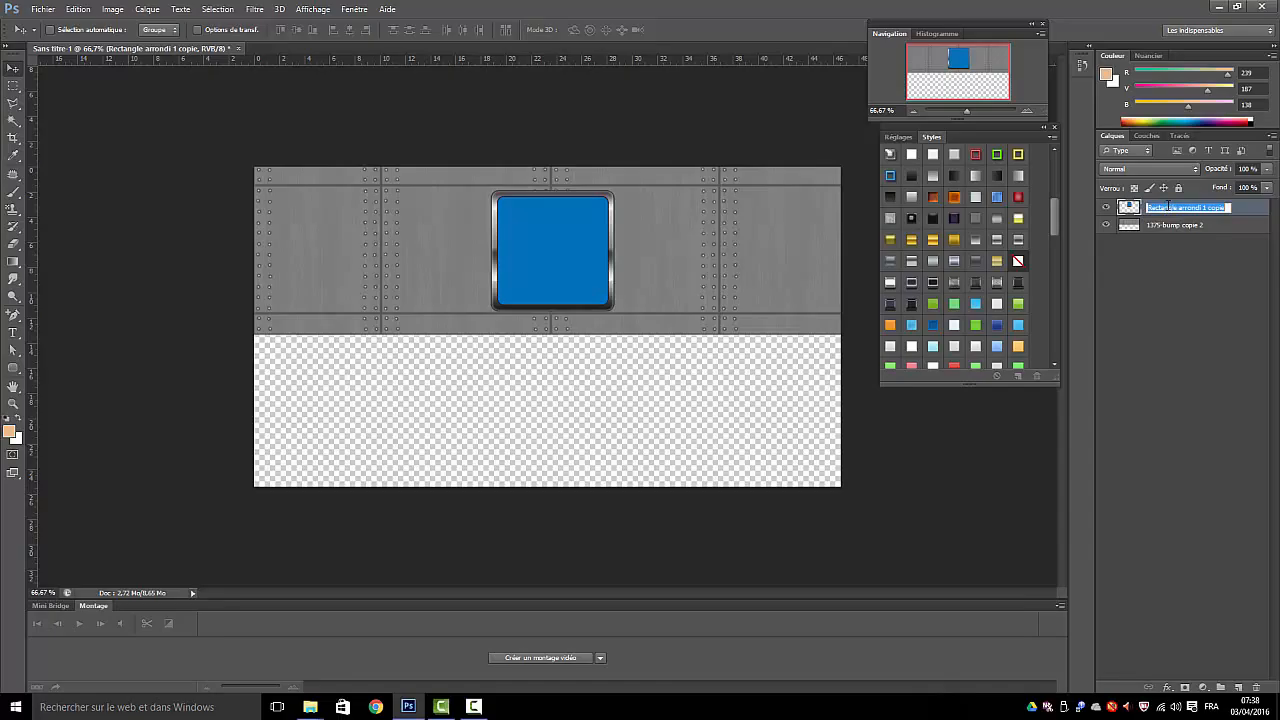
{"action": "type", "text": "ecran"}
Rename the riveted metal background layer fond
{"action": "double_click", "coordinate": [1165, 226]}
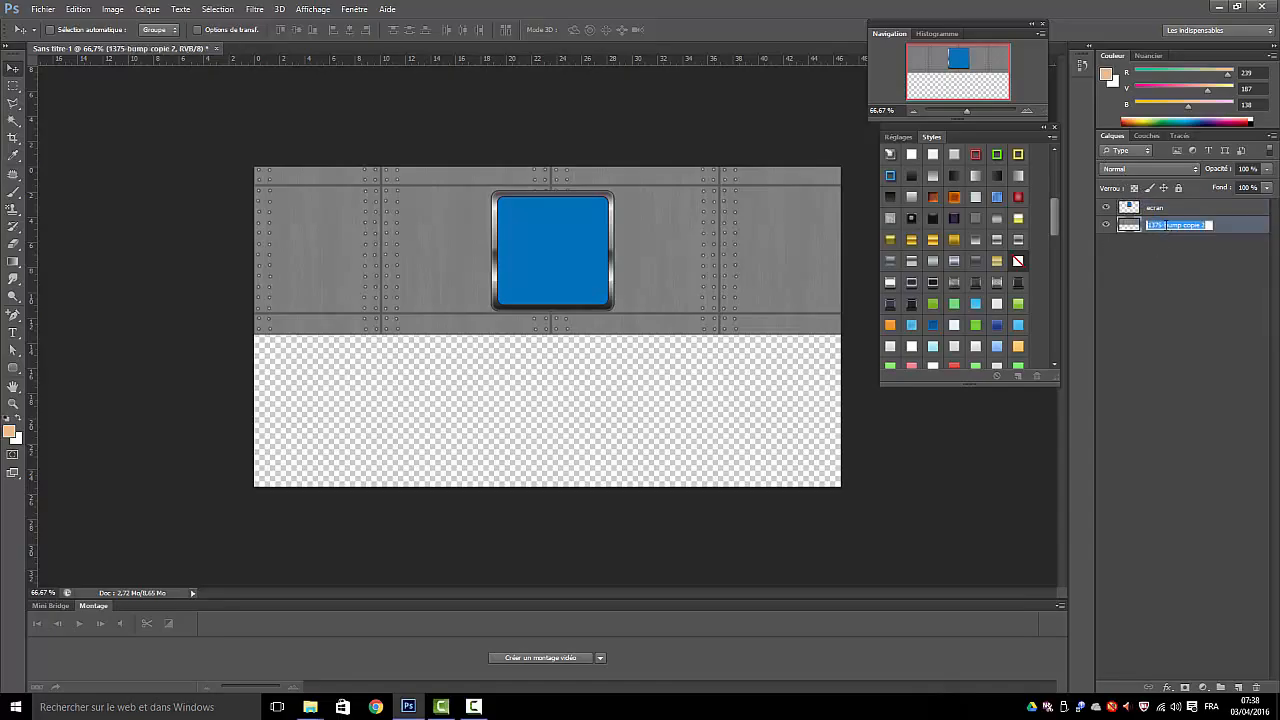
{"action": "type", "text": "fond"}
{"action": "key", "text": "Return"}
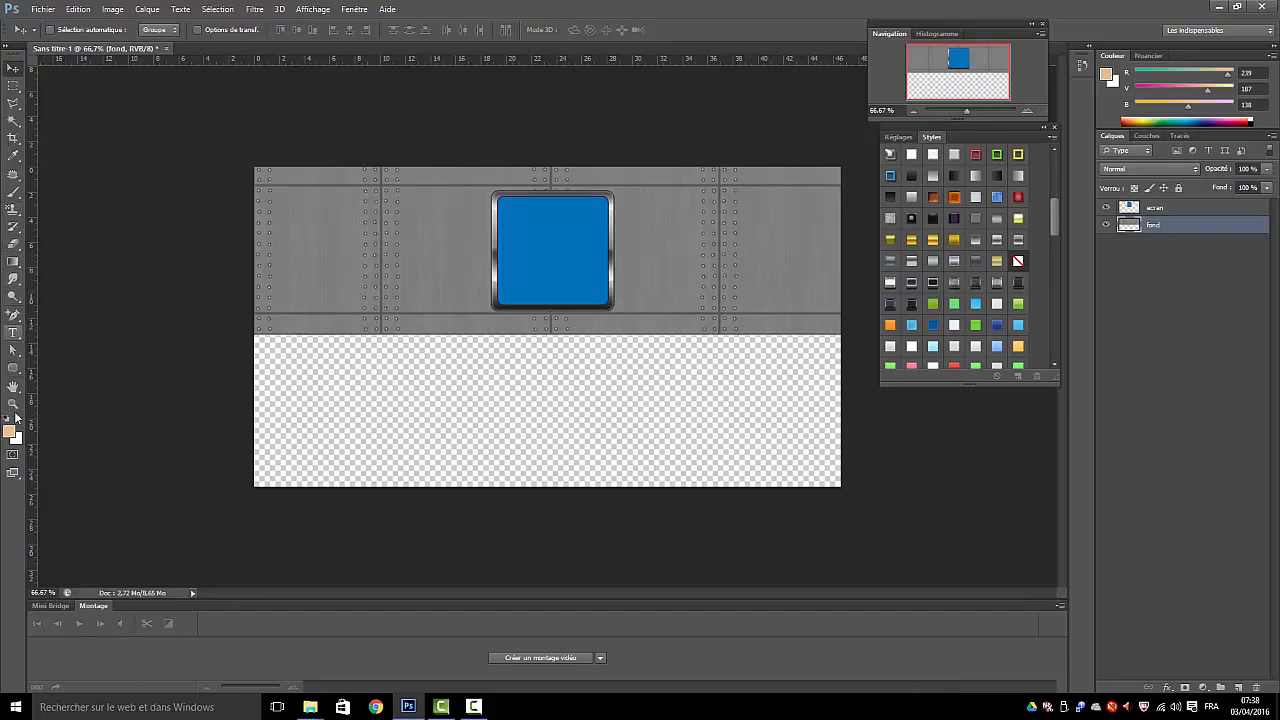
With no layer selected, draw a thin rectangle about 1331 by 8 px across the metal strip's full width, just below its lower seam
{"action": "left_click", "coordinate": [14, 371]}
{"action": "left_click", "coordinate": [53, 367]}
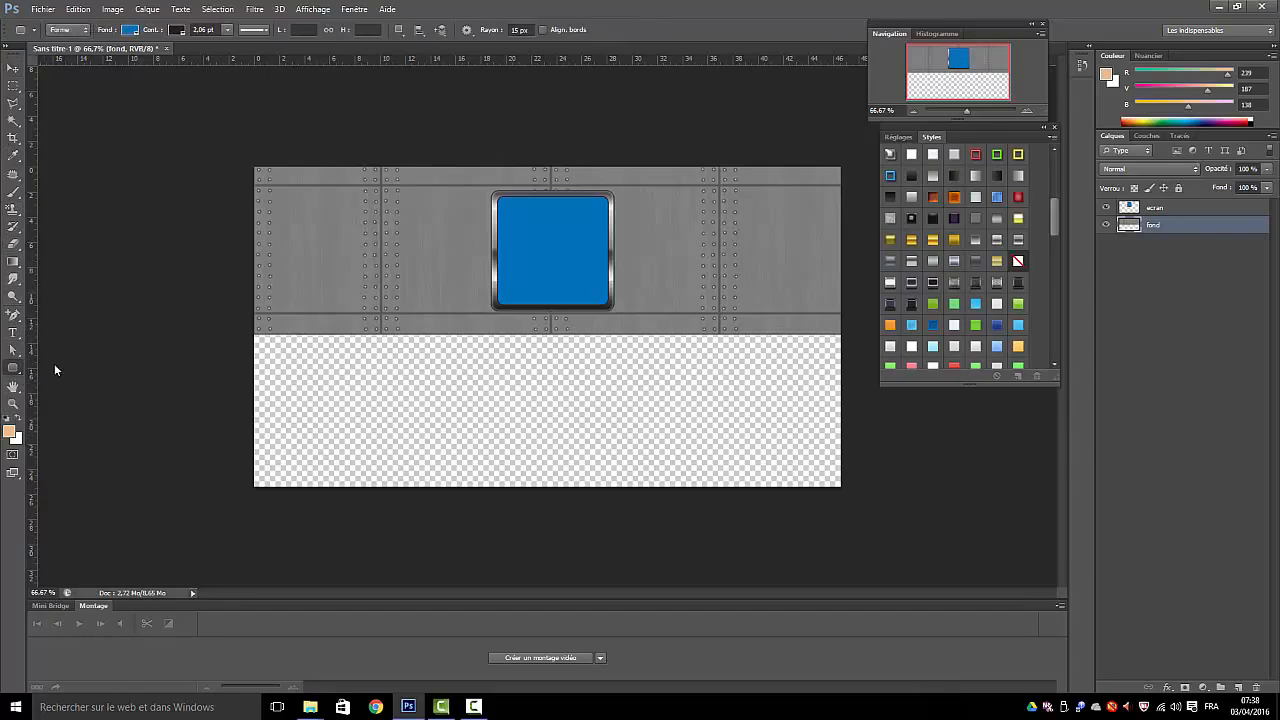
{"action": "left_click", "coordinate": [1228, 438]}
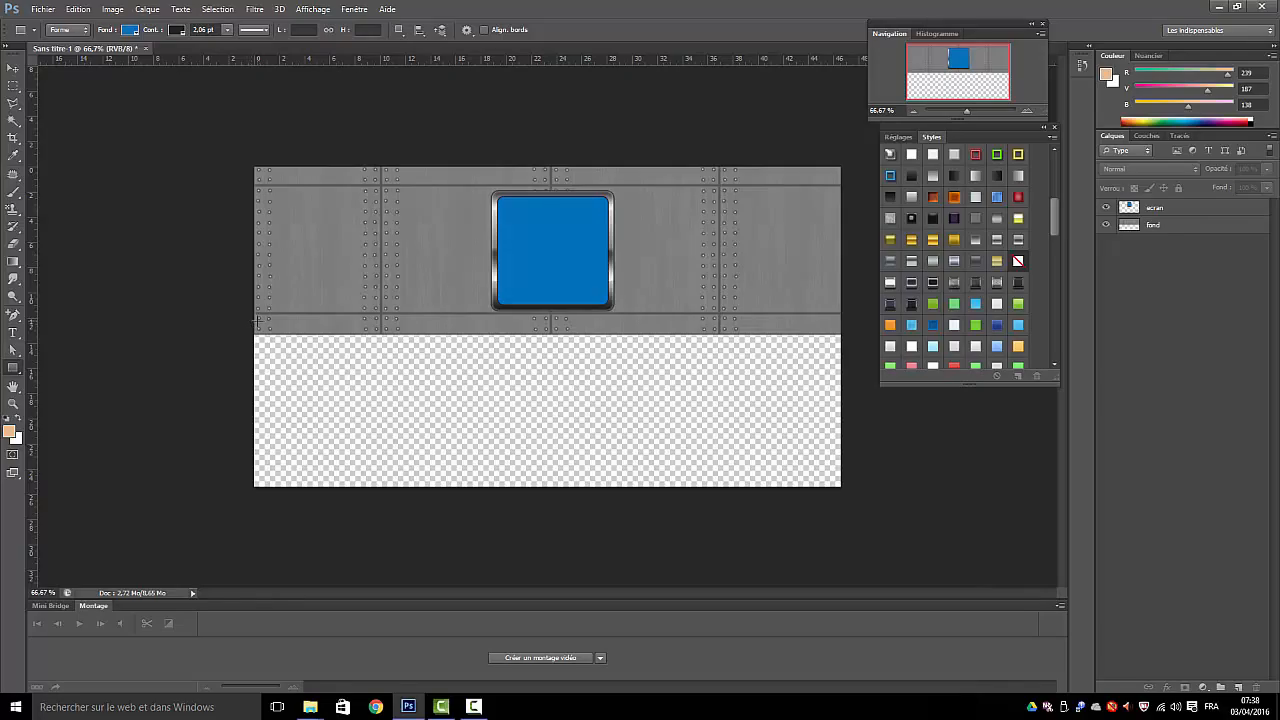
{"action": "left_click_drag", "start_coordinate": [259, 320], "coordinate": [848, 321]}
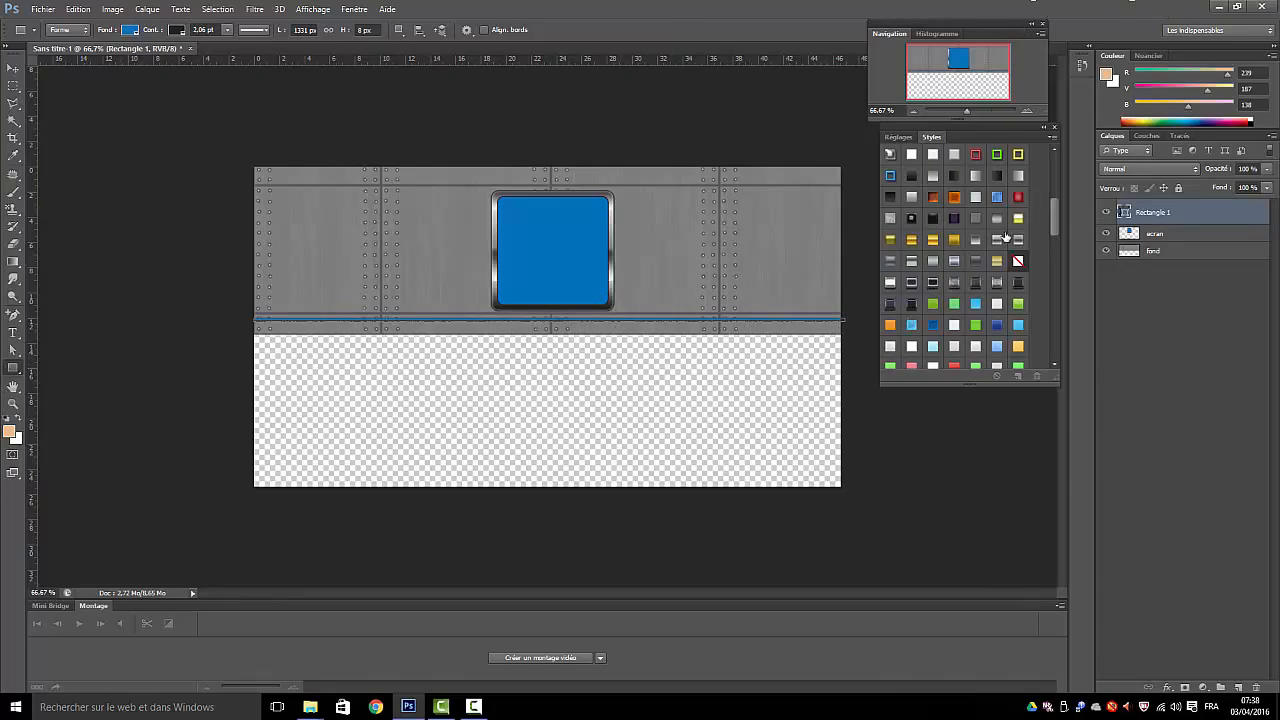
Apply a silver banded metal preset style to the thin rectangle and rasterize its layer style
{"action": "left_click", "coordinate": [953, 261]}
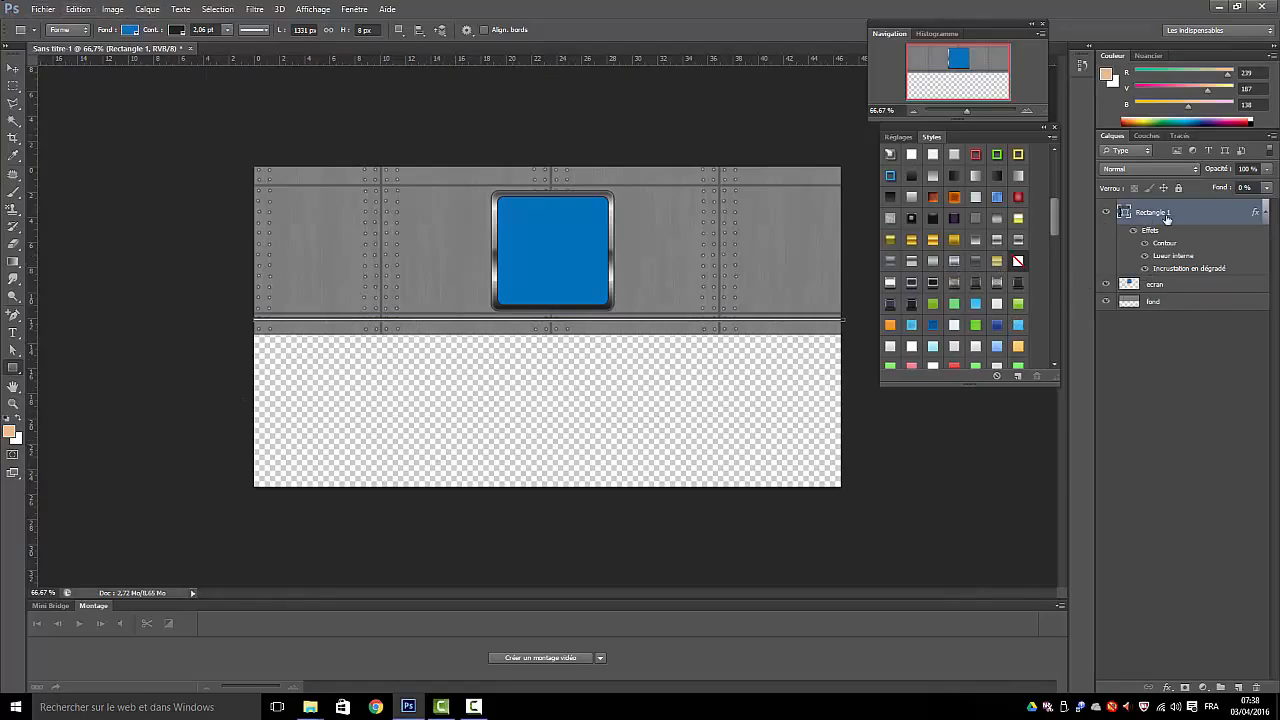
{"action": "left_click_drag", "start_coordinate": [967, 112], "coordinate": [974, 116]}
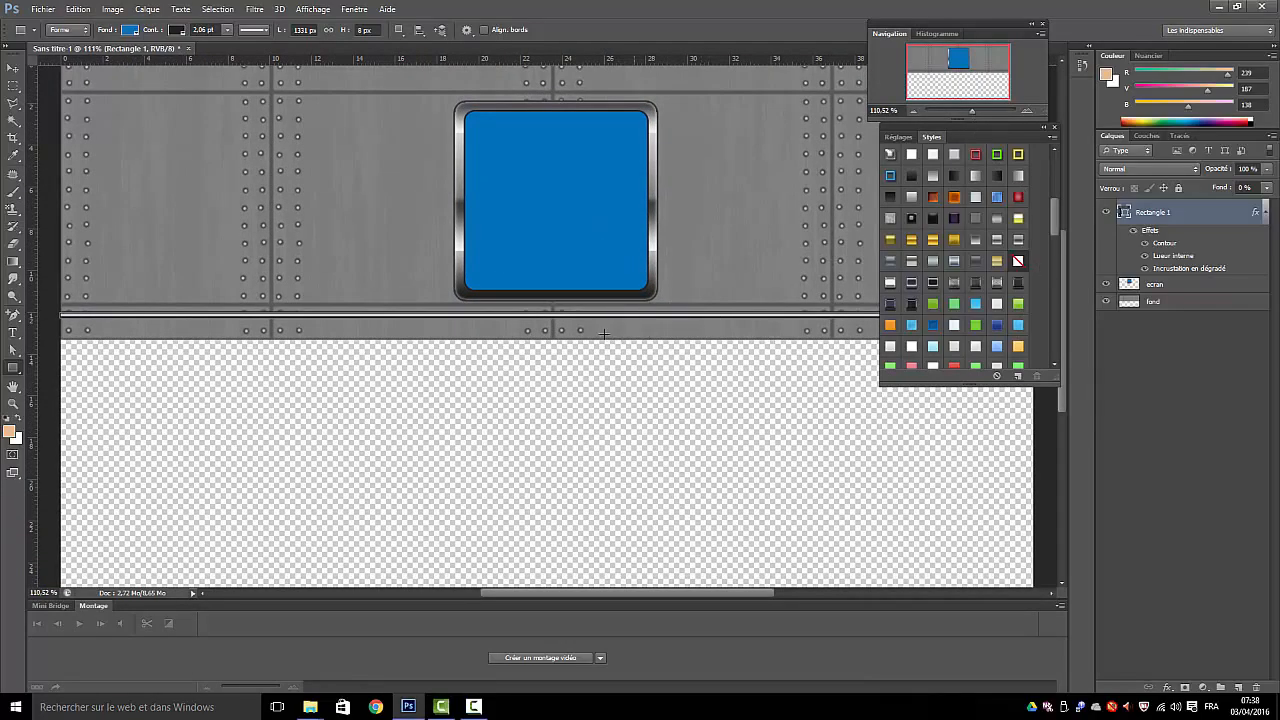
{"action": "right_click", "coordinate": [1188, 213]}
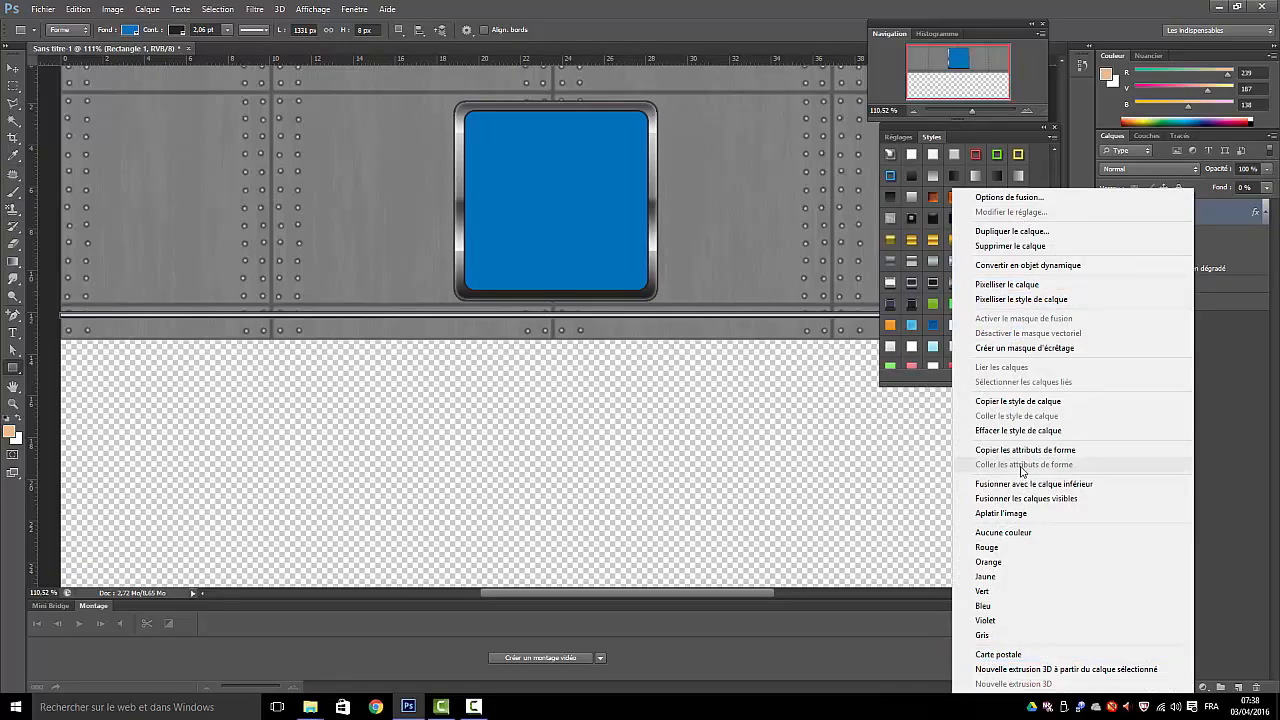
{"action": "left_click", "coordinate": [992, 299]}
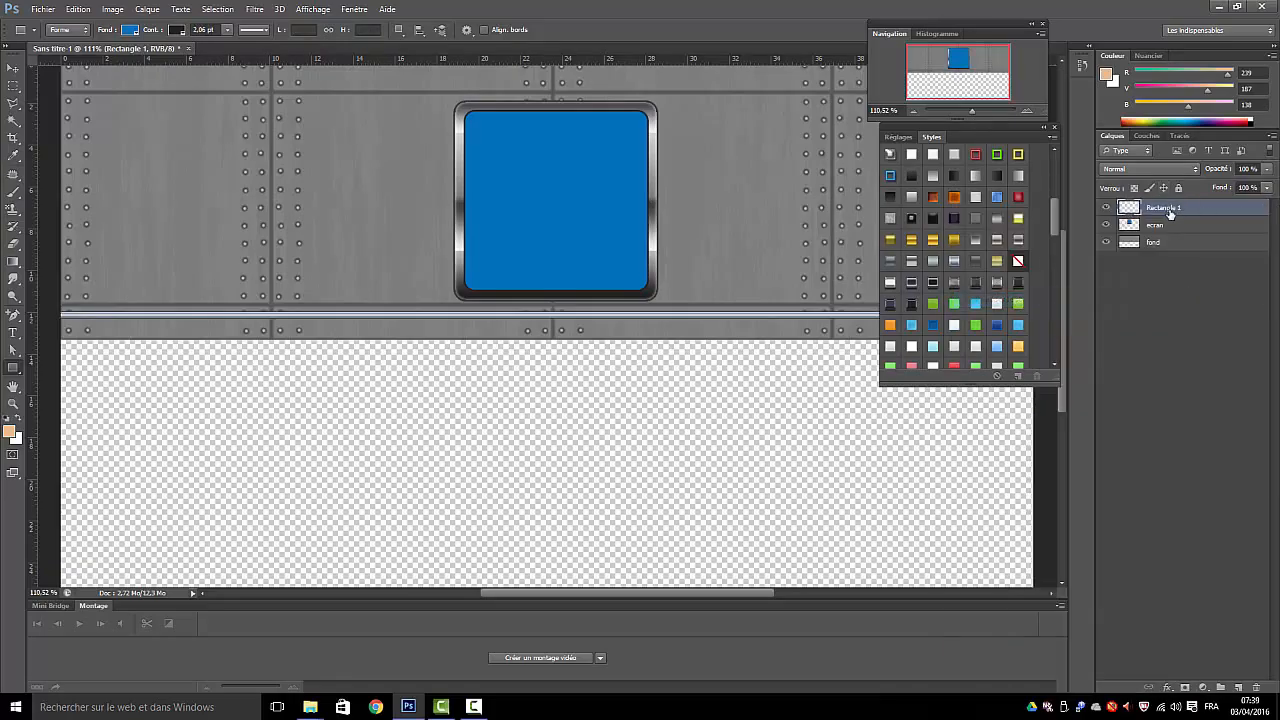
{"action": "left_click_drag", "start_coordinate": [1170, 213], "coordinate": [1238, 688]}
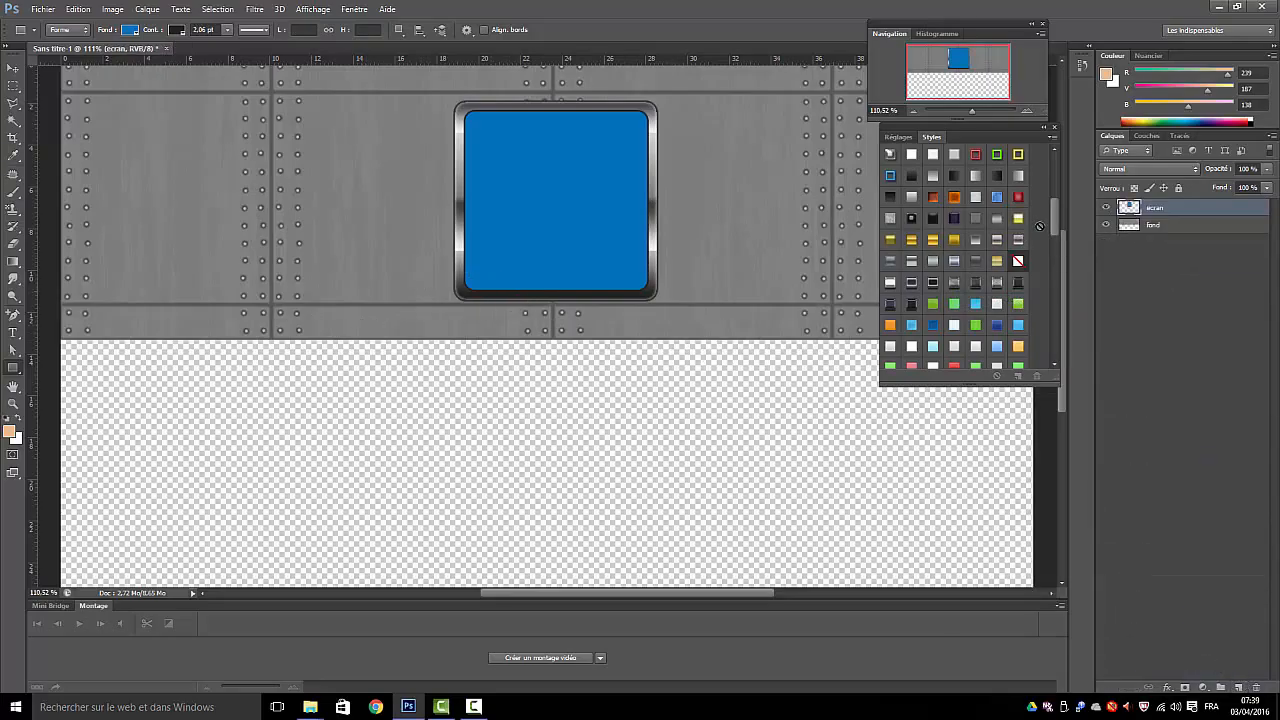
{"action": "left_click", "coordinate": [78, 9]}
{"action": "left_click", "coordinate": [100, 19]}
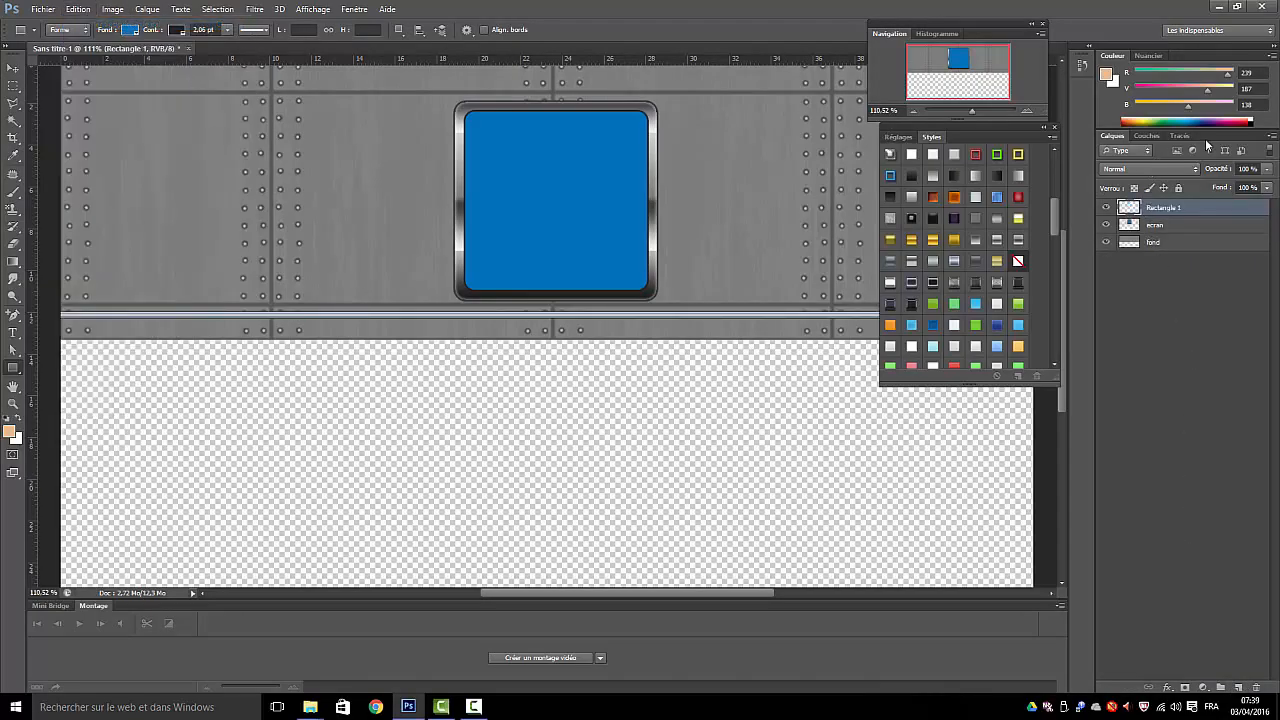
Duplicate the thin silver bar twice, placing one copy along the metal's lower edge and the other between the two bars
{"action": "left_click_drag", "start_coordinate": [1189, 212], "coordinate": [1238, 688]}
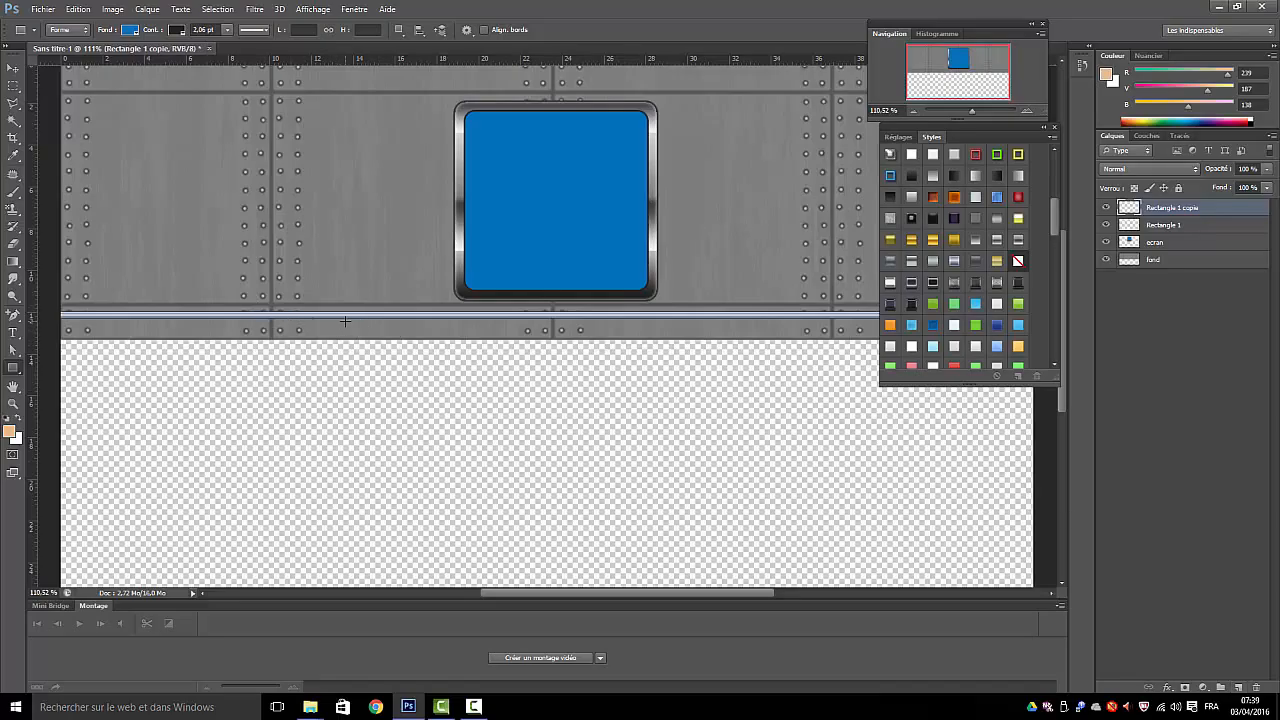
{"action": "left_click", "coordinate": [13, 68]}
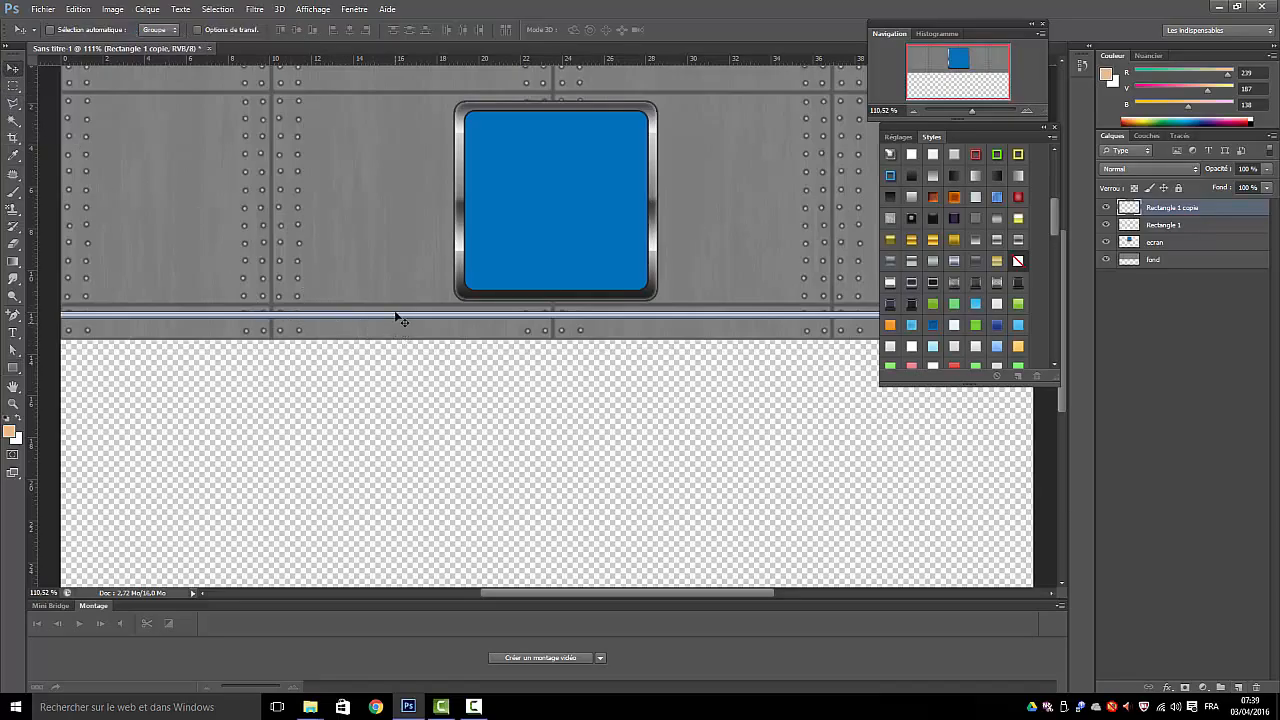
{"action": "left_click_drag", "start_coordinate": [398, 317], "coordinate": [396, 344]}
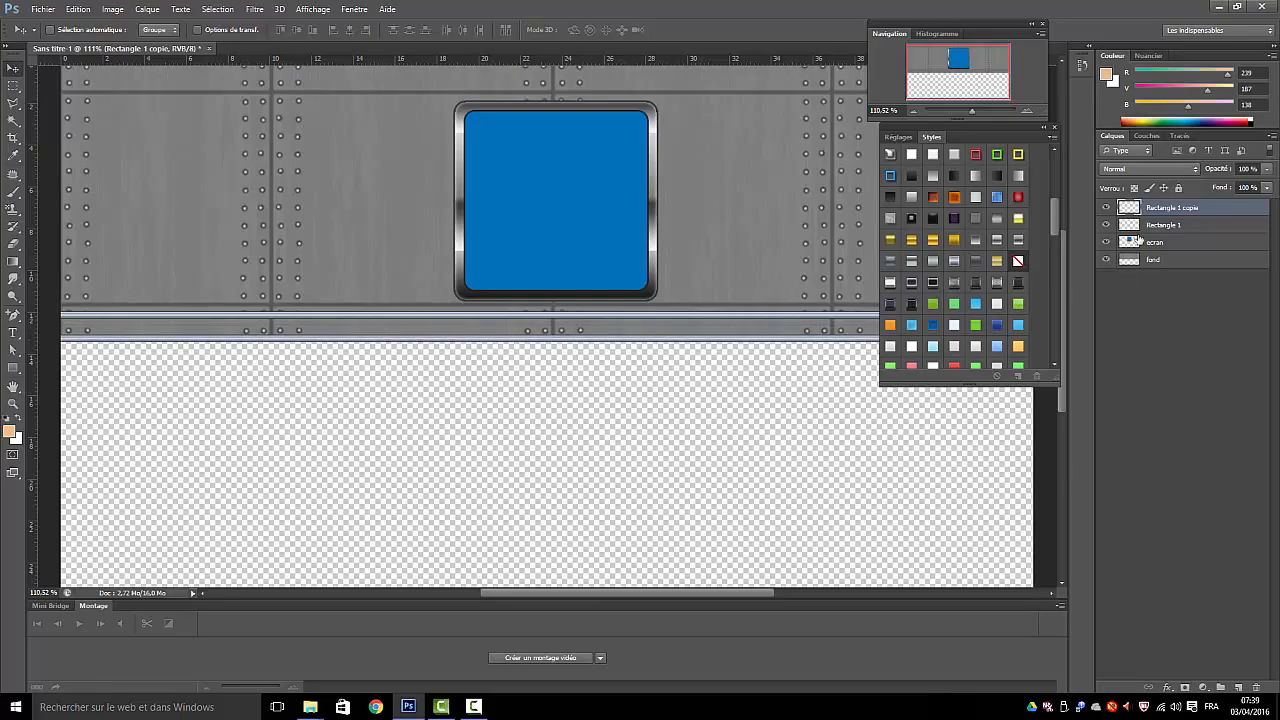
{"action": "left_click_drag", "start_coordinate": [1198, 211], "coordinate": [1238, 689]}
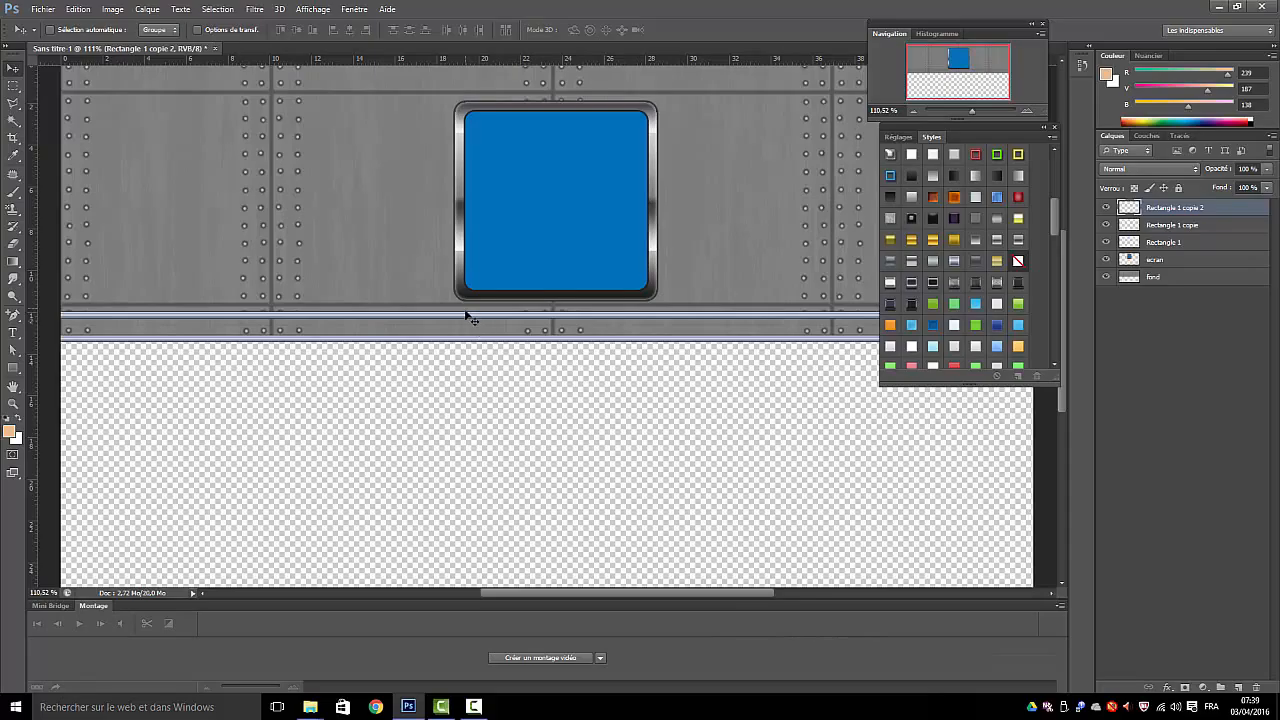
{"action": "left_click_drag", "start_coordinate": [470, 322], "coordinate": [463, 309]}
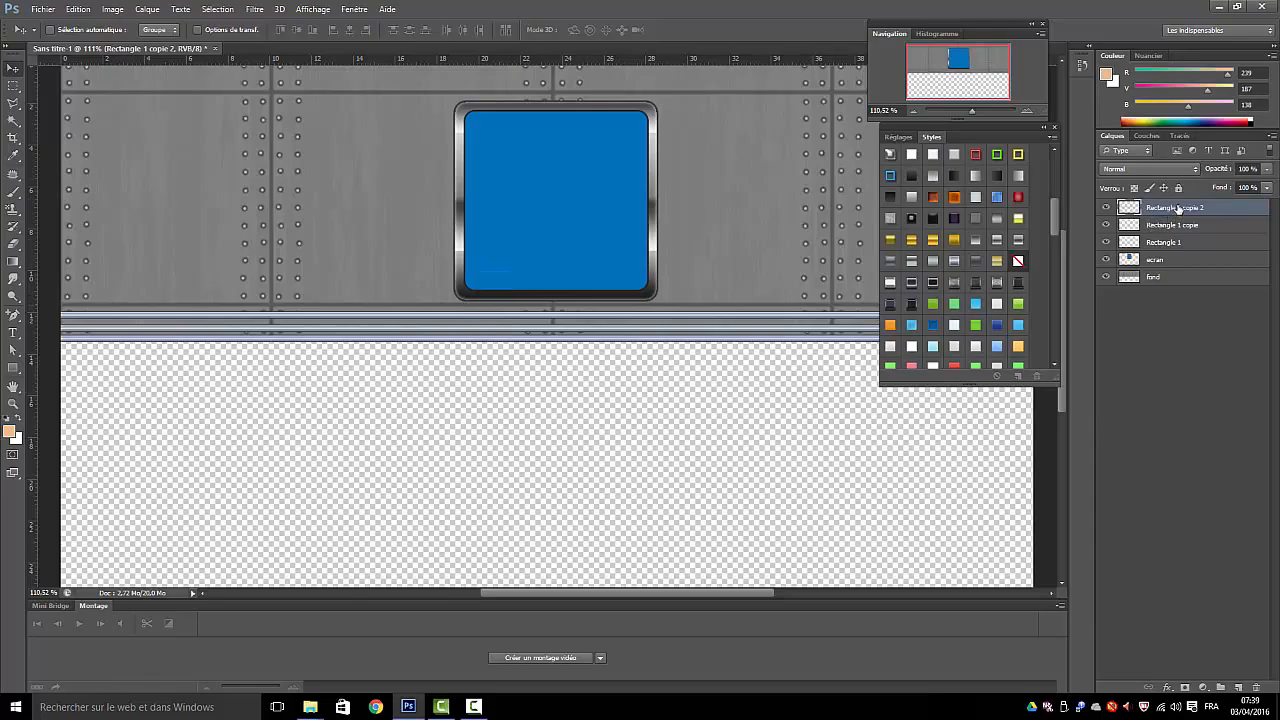
Merge the three silver bar layers into a single layer
{"action": "right_click", "coordinate": [1176, 211]}
{"action": "left_click", "coordinate": [1260, 396]}
{"action": "left_click", "coordinate": [1171, 243], "text": "shift"}
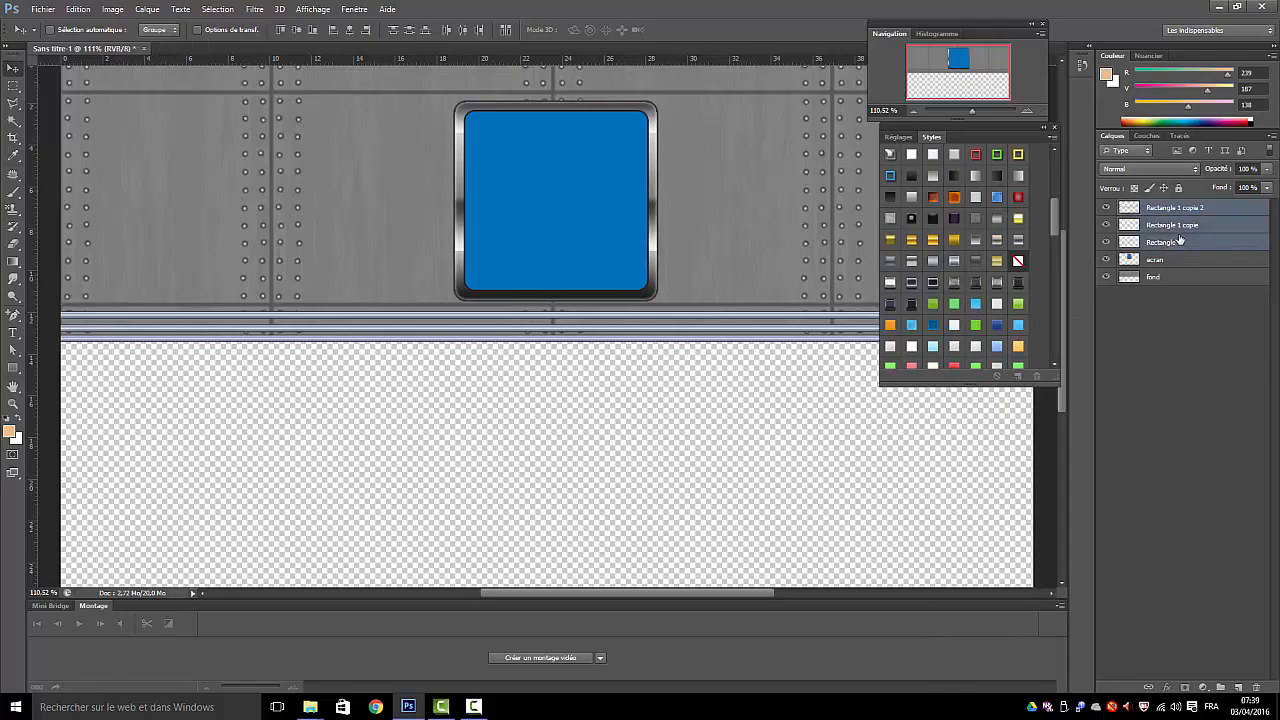
{"action": "right_click", "coordinate": [1178, 209]}
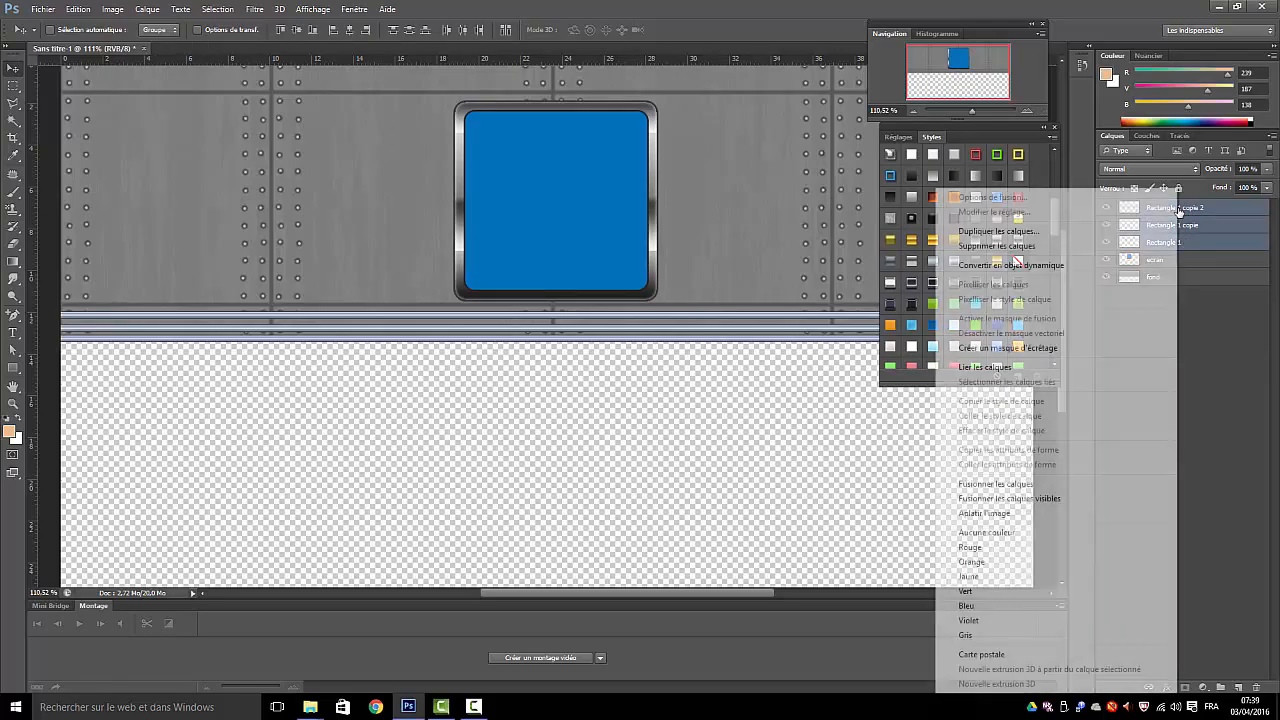
{"action": "left_click", "coordinate": [988, 485]}
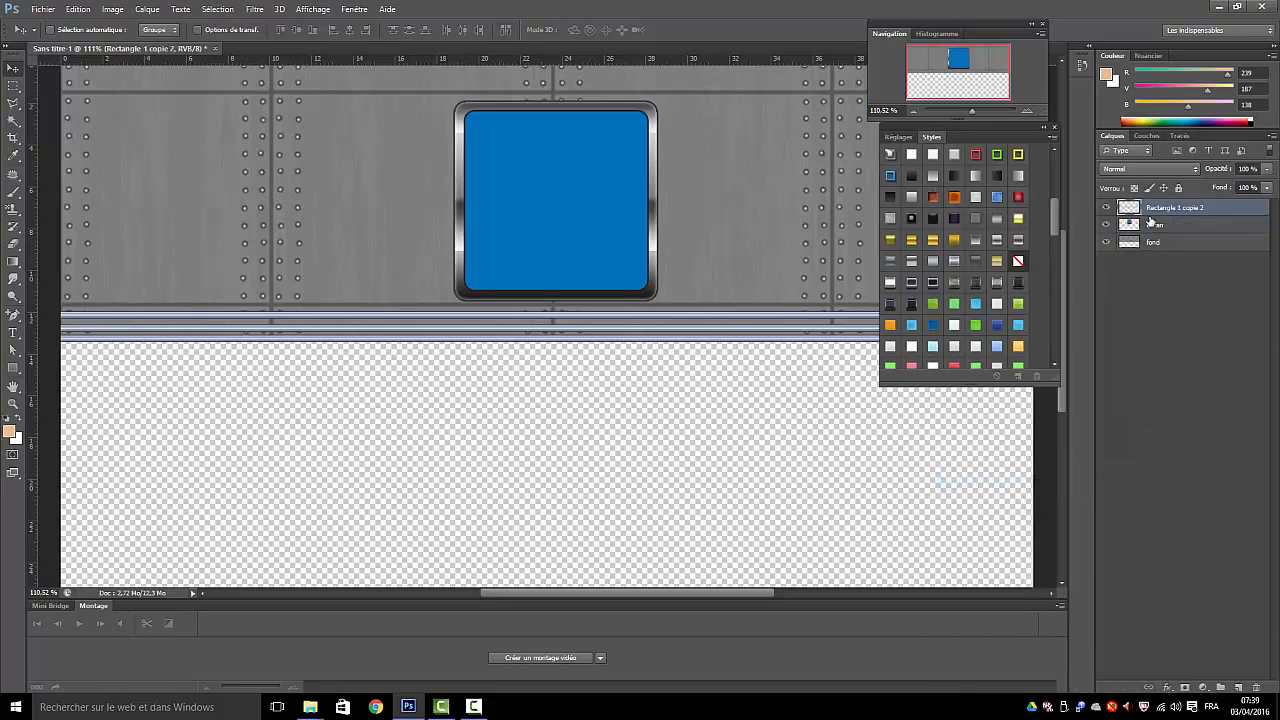
Rename the merged silver bar layer tuyaux
{"action": "double_click", "coordinate": [1157, 208]}
{"action": "type", "text": "b1"}
{"action": "type", "text": "x"}
{"action": "key", "text": "Return"}
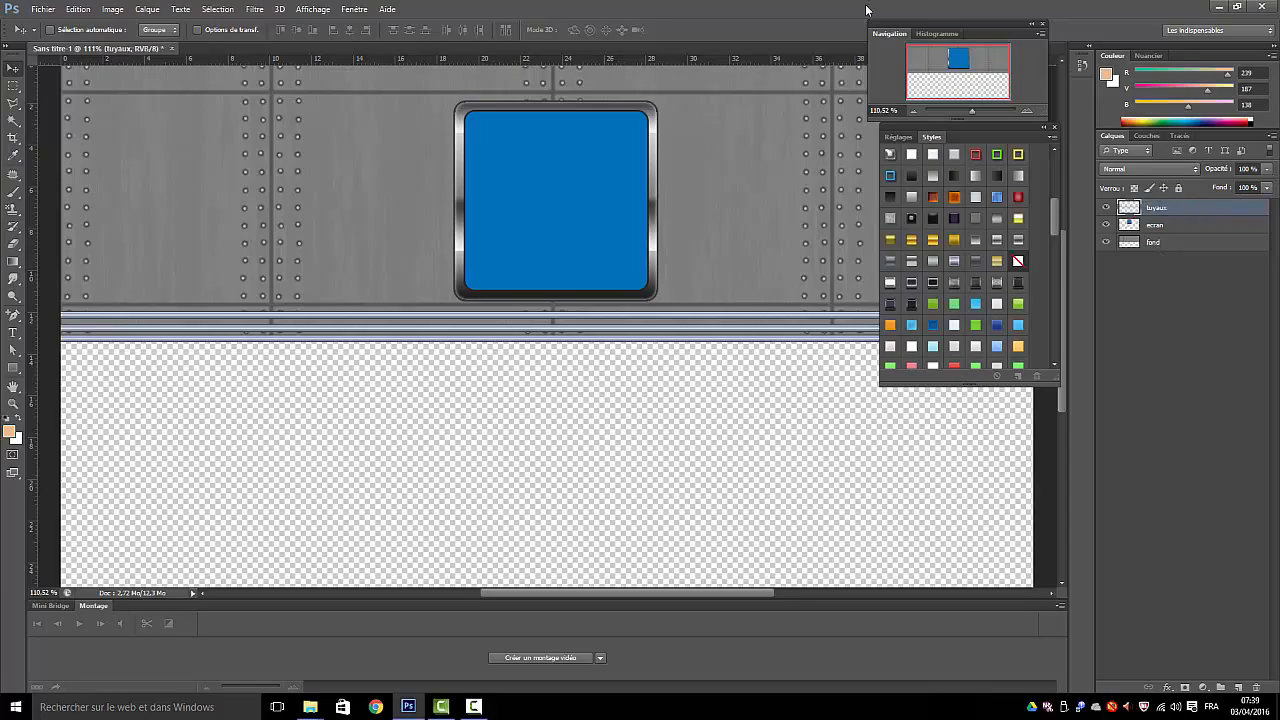
Rearrange the floating Styles and Navigation palettes to clear the artwork and layer list, and show the whole document
{"action": "left_click_drag", "start_coordinate": [978, 34], "coordinate": [1140, 242]}
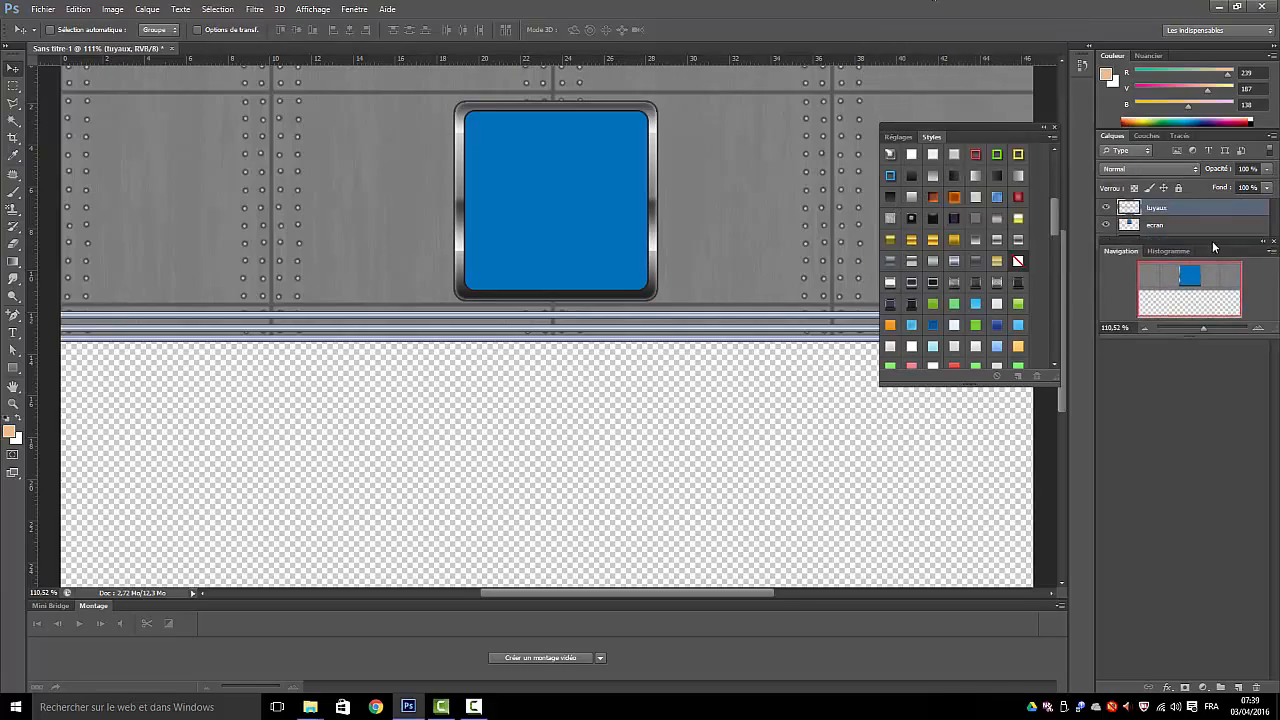
{"action": "left_click_drag", "start_coordinate": [1010, 134], "coordinate": [1236, 378]}
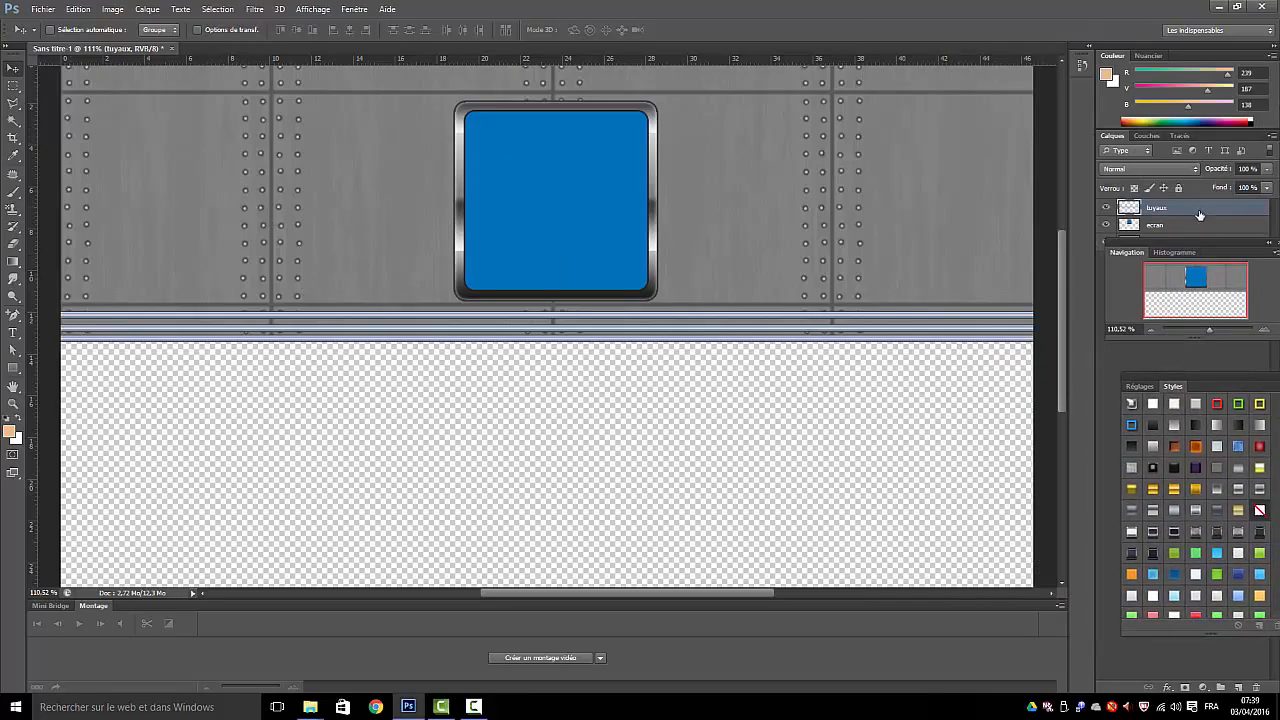
{"action": "left_click_drag", "start_coordinate": [1207, 328], "coordinate": [1203, 329]}
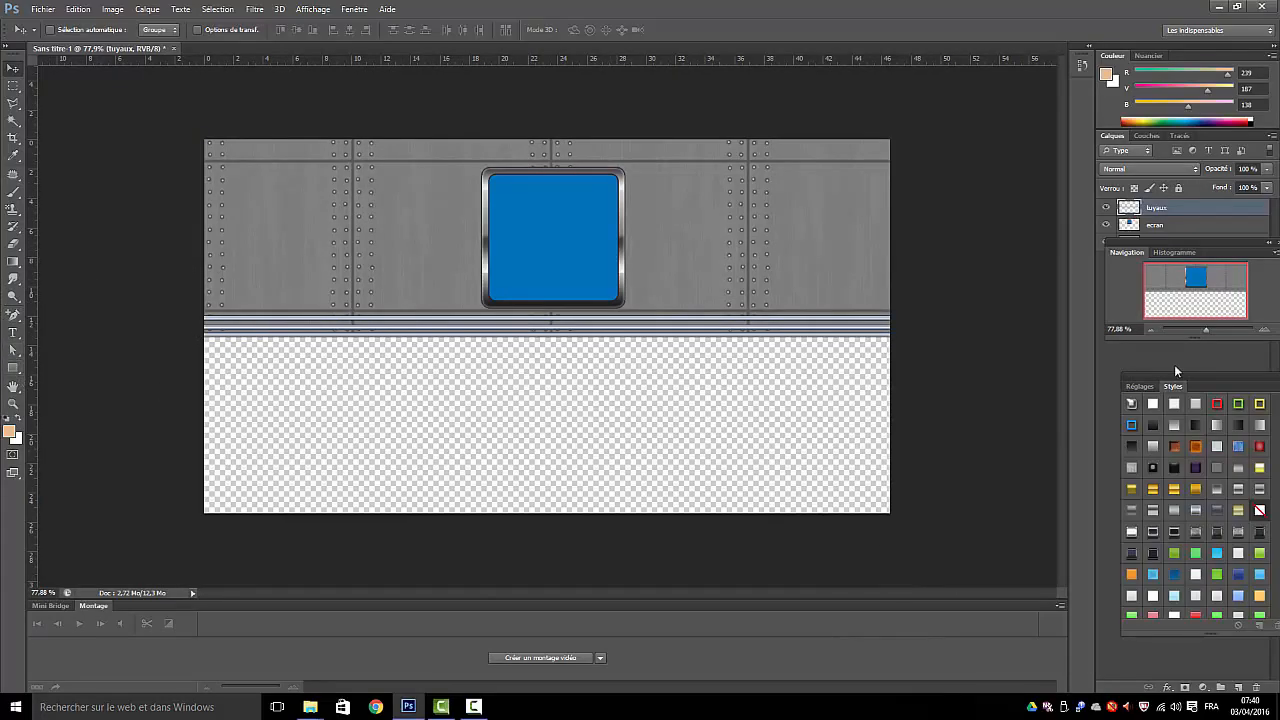
{"action": "left_click_drag", "start_coordinate": [1240, 257], "coordinate": [1000, 58]}
With no layer selected, draw a rounded rectangle about 117 by 136 px on the metal to the left of the blue screen
{"action": "left_click", "coordinate": [1177, 312]}
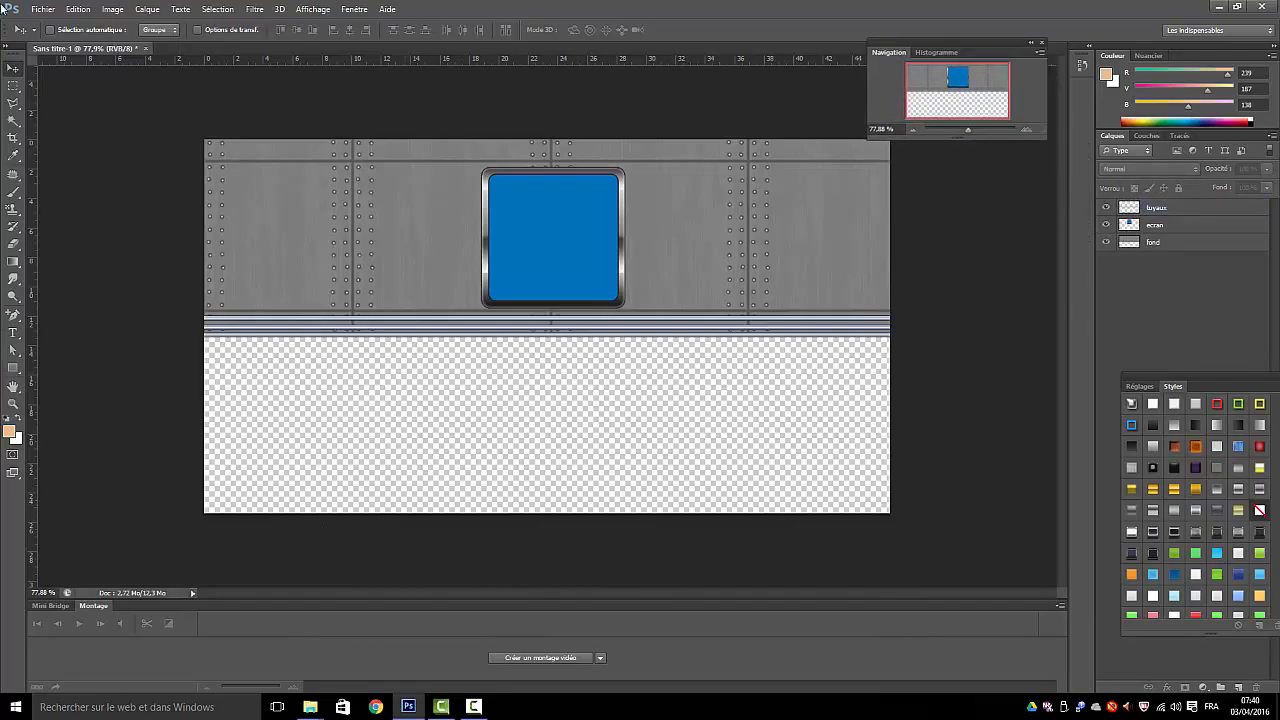
{"action": "left_click", "coordinate": [13, 368]}
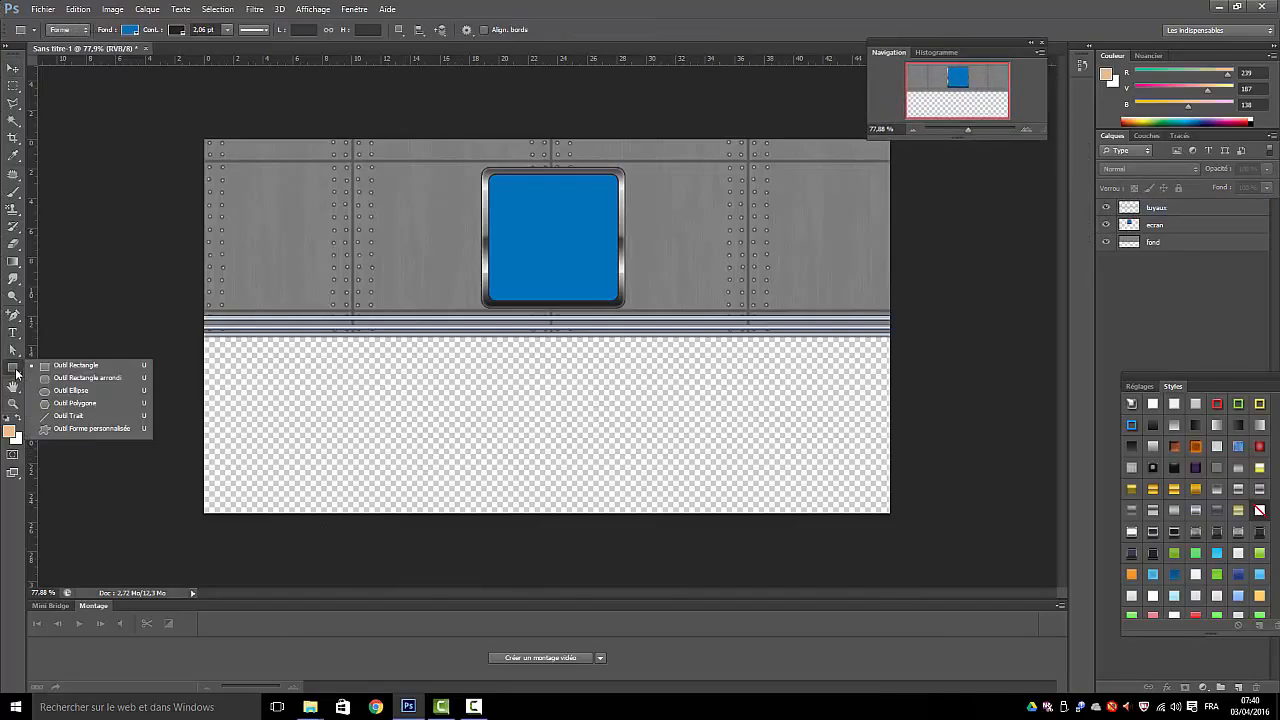
{"action": "left_click", "coordinate": [66, 384]}
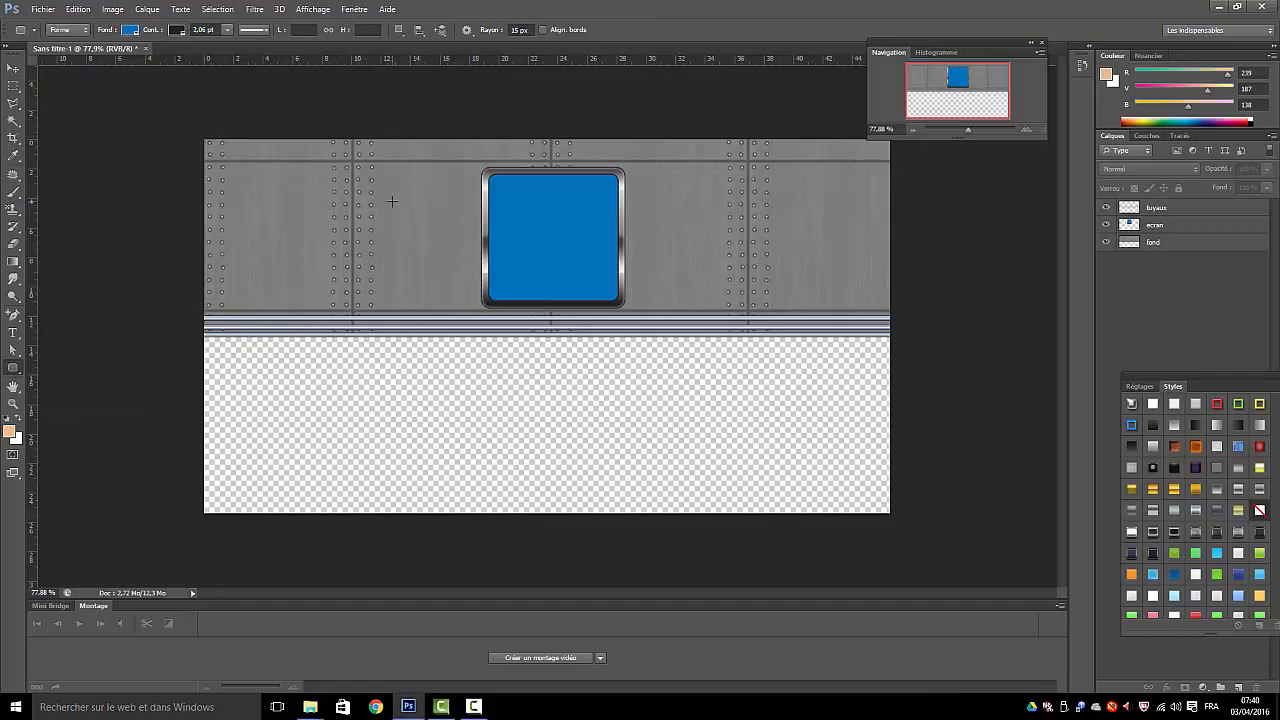
{"action": "mouse_move", "coordinate": [392, 201]}
{"action": "left_mouse_down"}
{"action": "mouse_move", "coordinate": [424, 208]}
{"action": "mouse_move", "coordinate": [434, 266]}
{"action": "mouse_move", "coordinate": [452, 271]}
{"action": "left_mouse_up"}
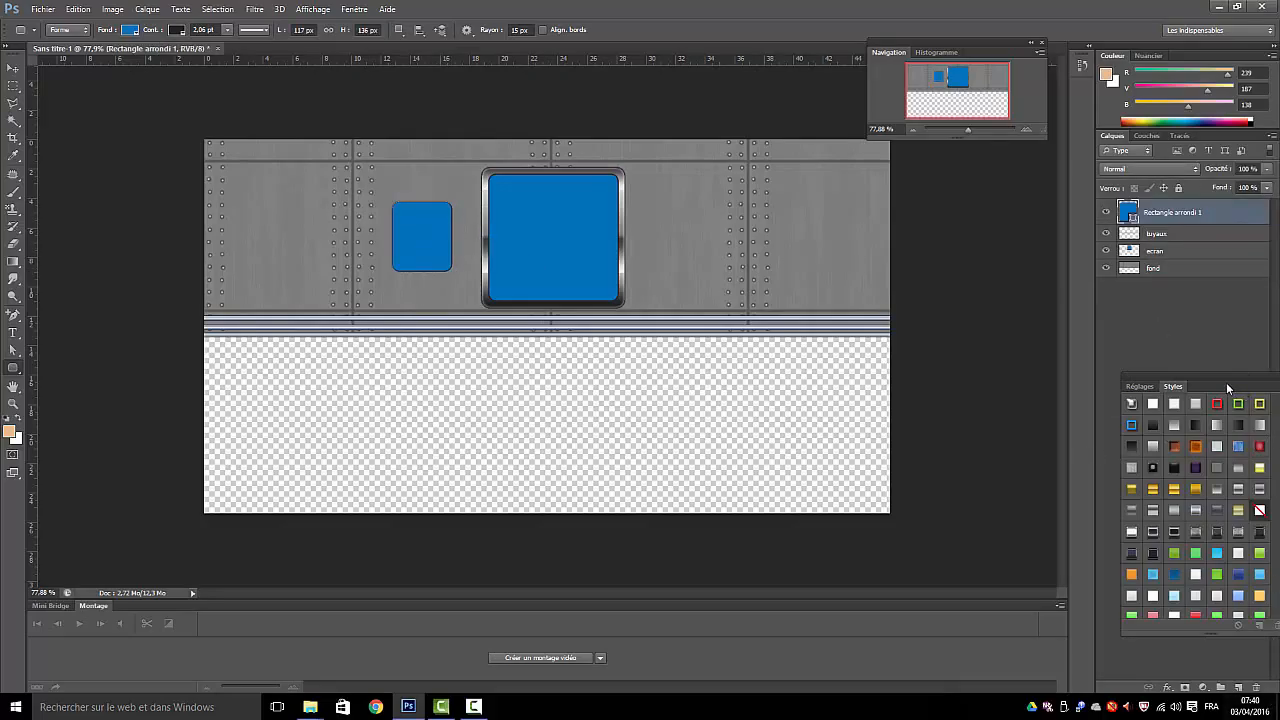
Try a textured gold, a copper and a pale orange gradient preset style on the small rounded rectangle
{"action": "left_click", "coordinate": [1196, 448]}
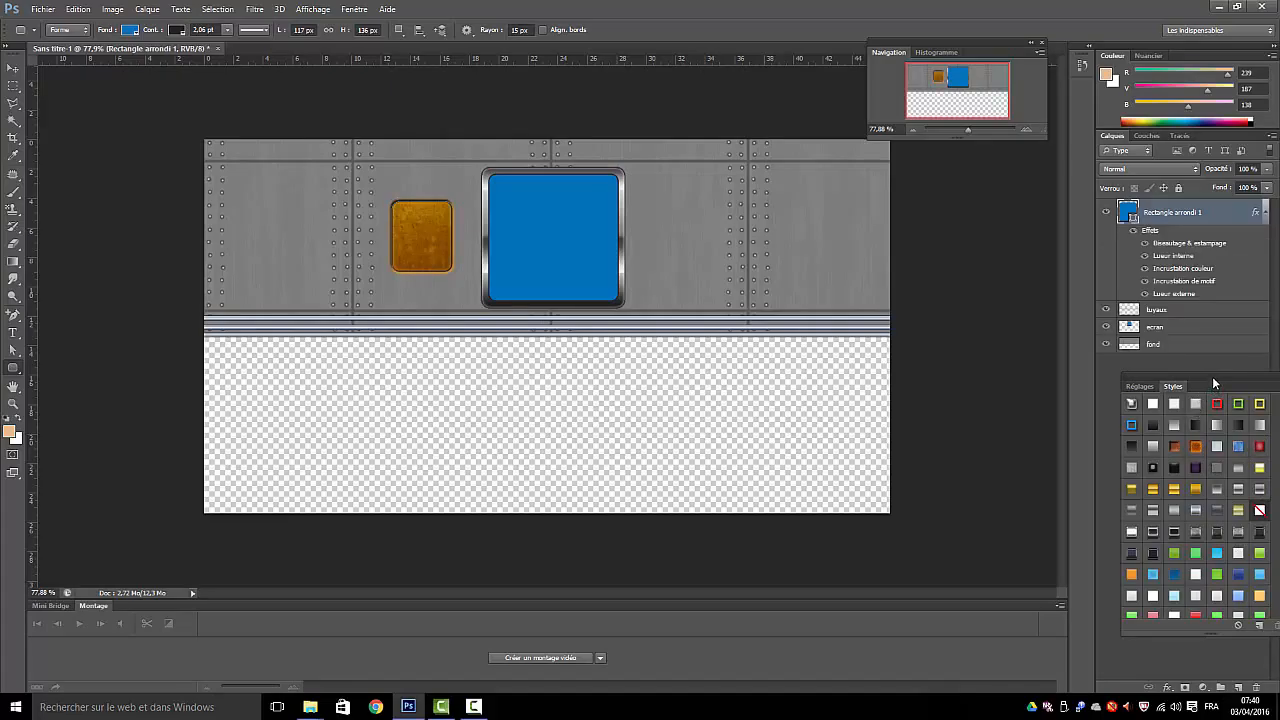
{"action": "left_click_drag", "start_coordinate": [1212, 376], "coordinate": [1152, 298]}
{"action": "left_click", "coordinate": [1114, 370]}
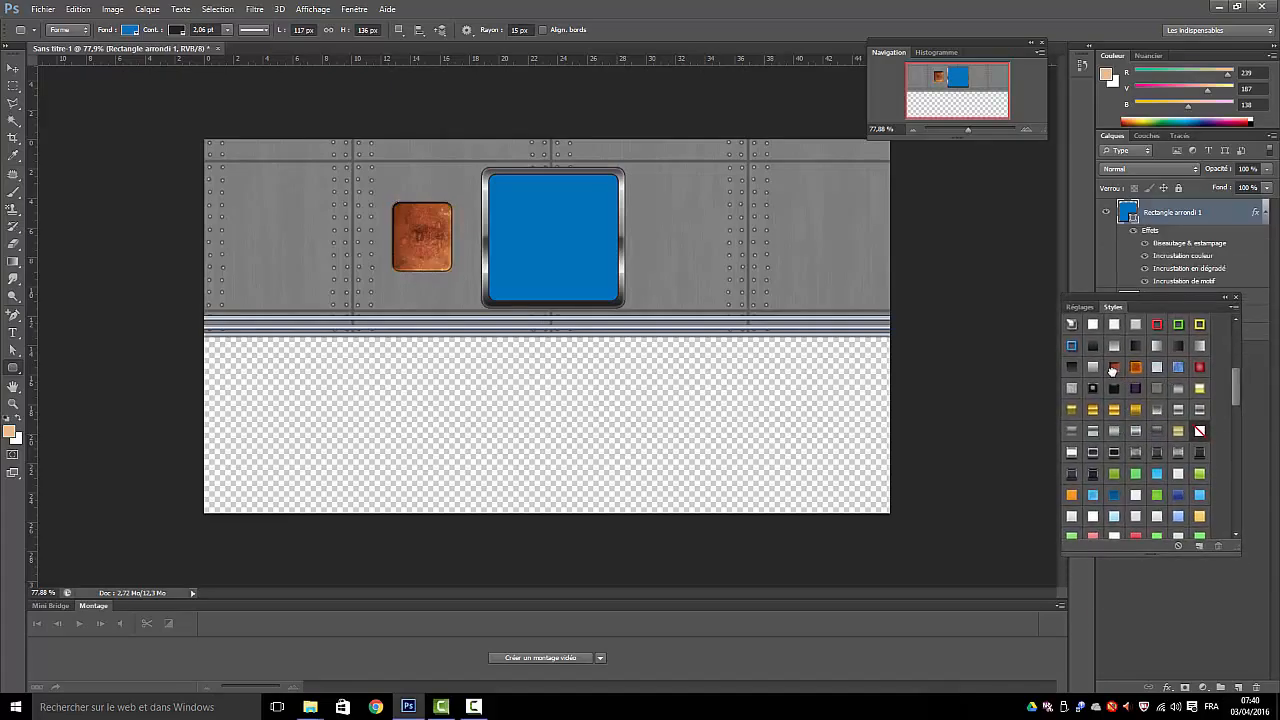
{"action": "left_click", "coordinate": [1200, 516]}
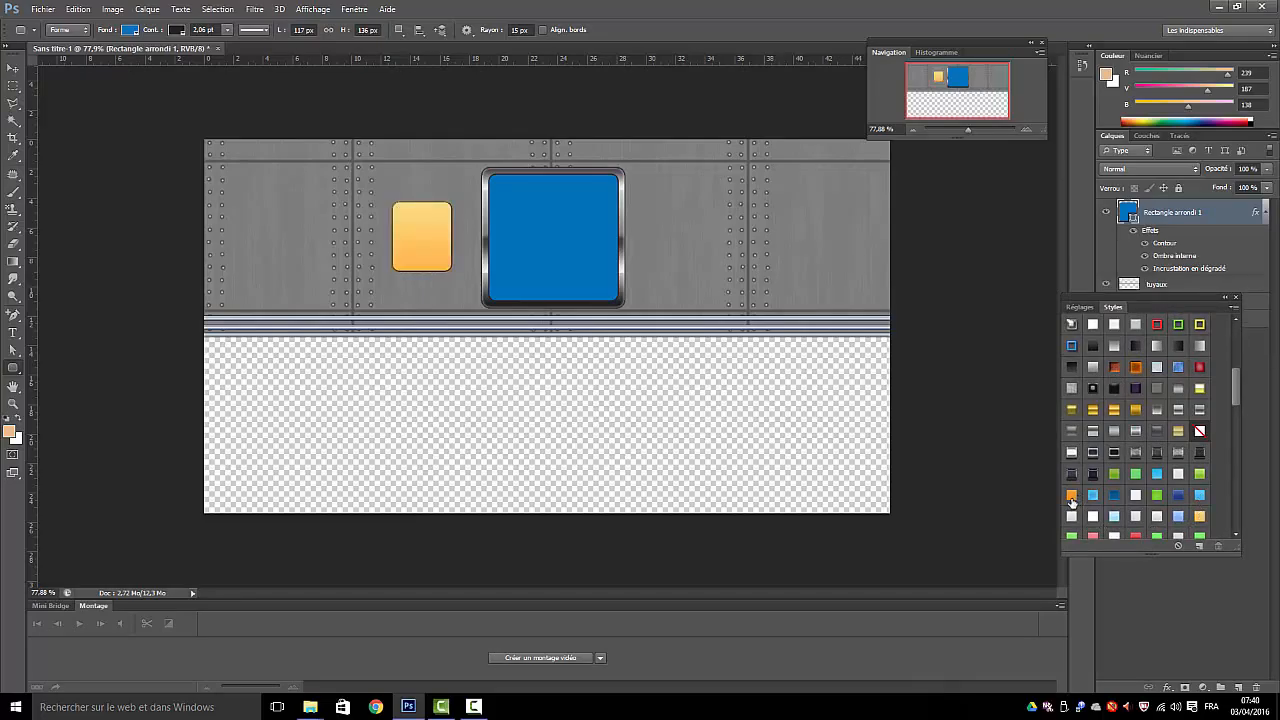
Apply the orange gradient preset style to the small rounded rectangle and move the Styles palette below the layer list
{"action": "left_click", "coordinate": [1071, 495]}
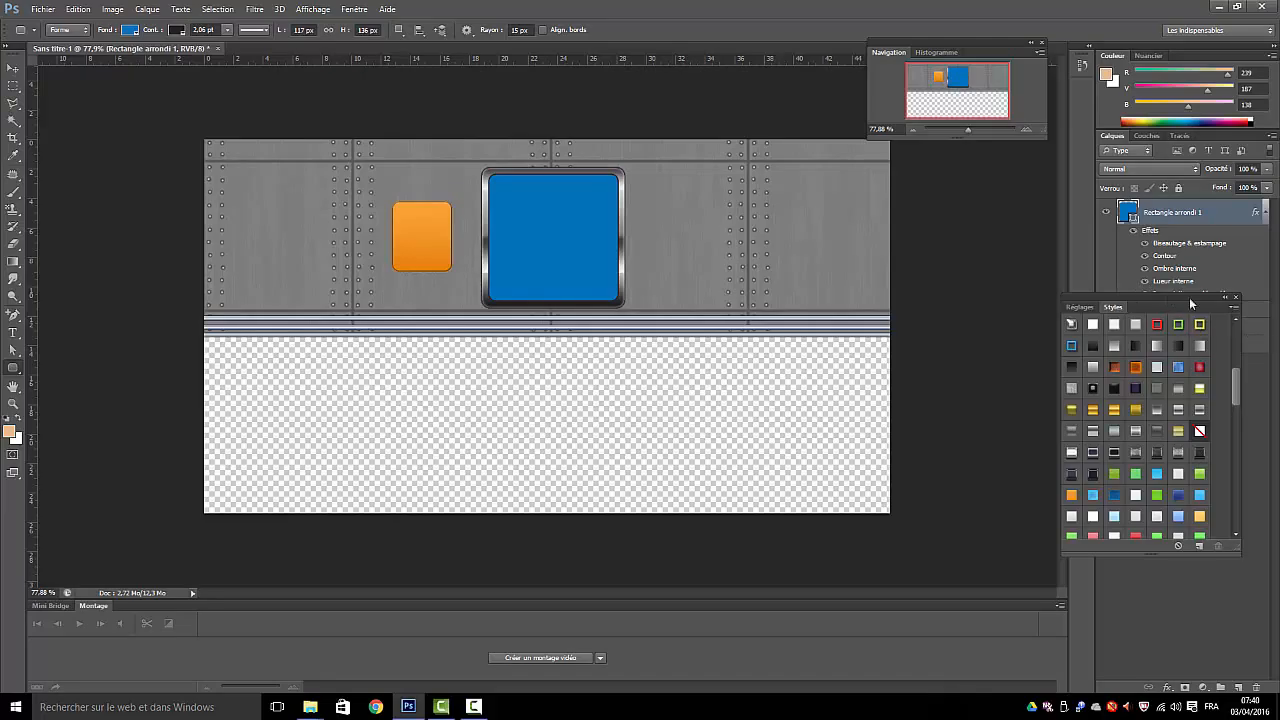
{"action": "left_click_drag", "start_coordinate": [1128, 302], "coordinate": [1168, 415]}
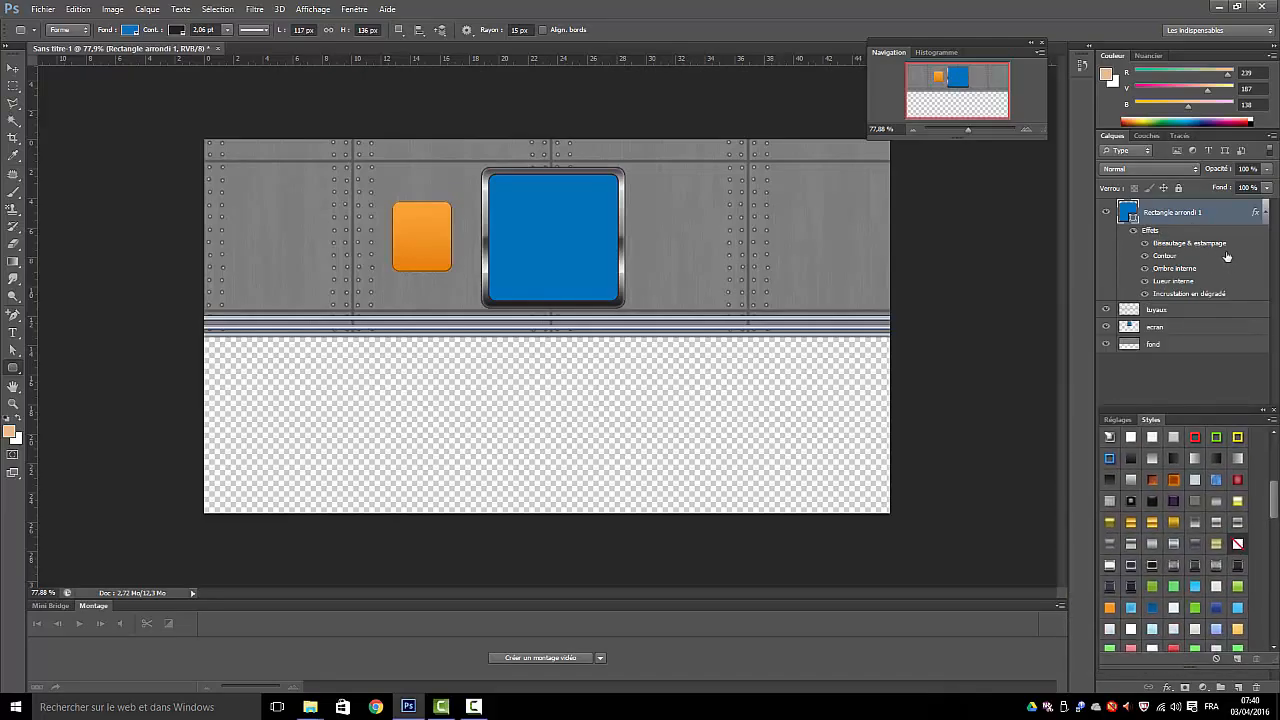
Add a drop shadow and a bevel contour to the orange rounded rectangle's layer style
{"action": "double_click", "coordinate": [1146, 237]}
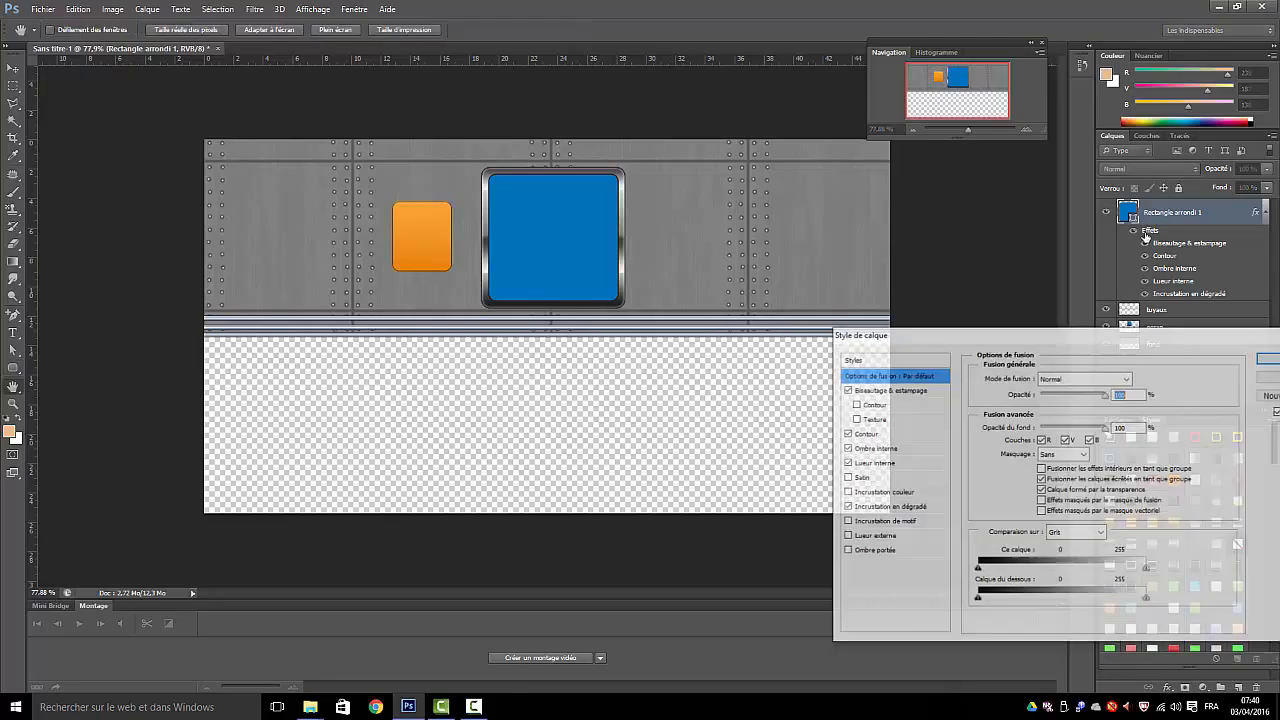
{"action": "left_click_drag", "start_coordinate": [1130, 336], "coordinate": [995, 215]}
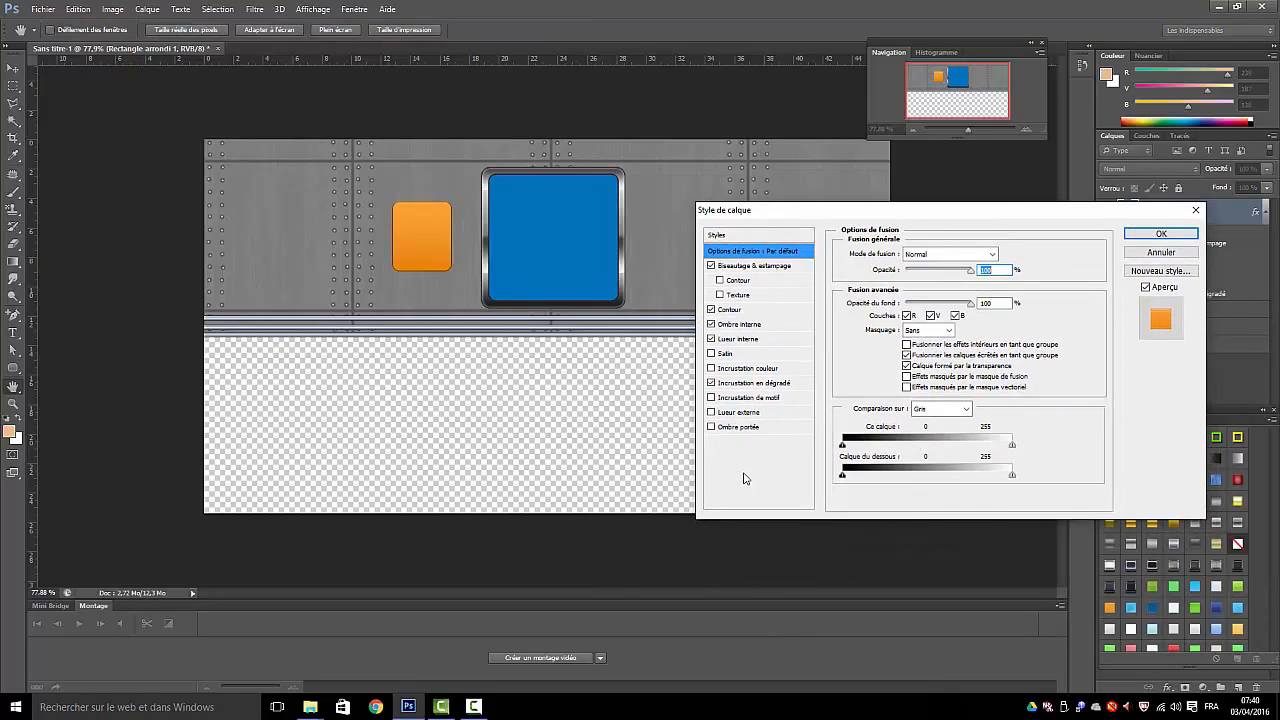
{"action": "left_click", "coordinate": [711, 427]}
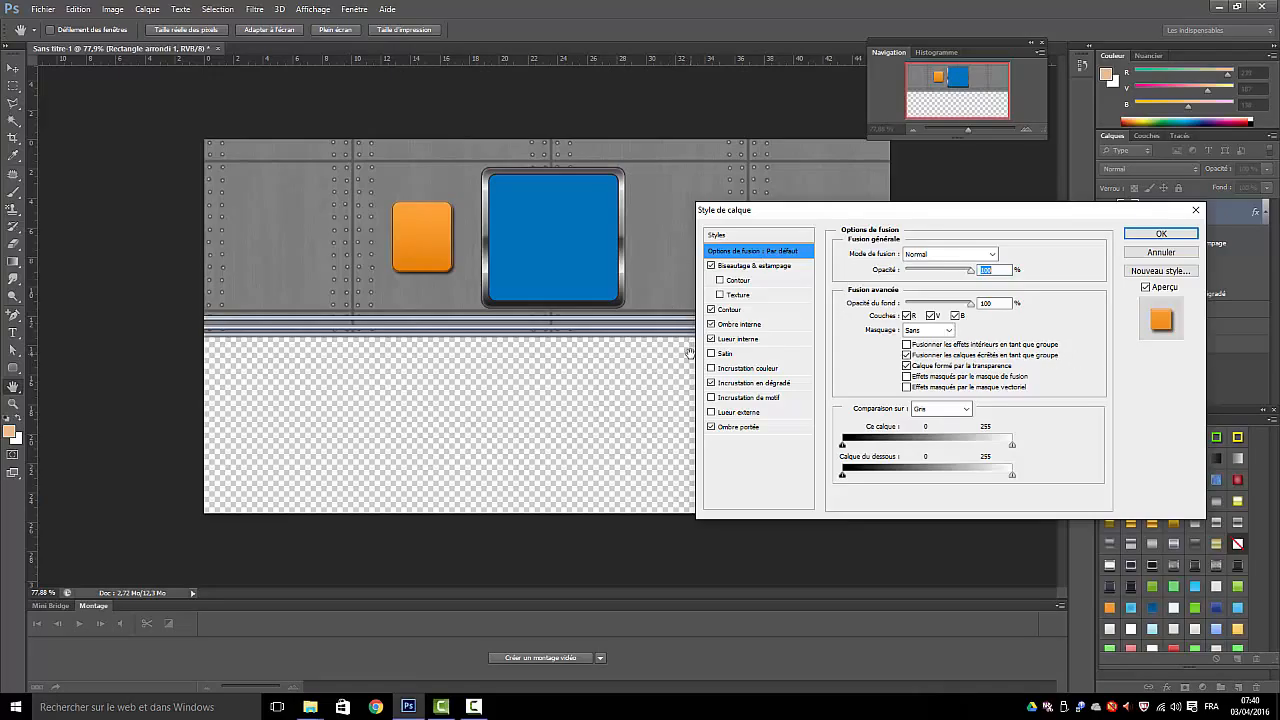
{"action": "left_click", "coordinate": [736, 268]}
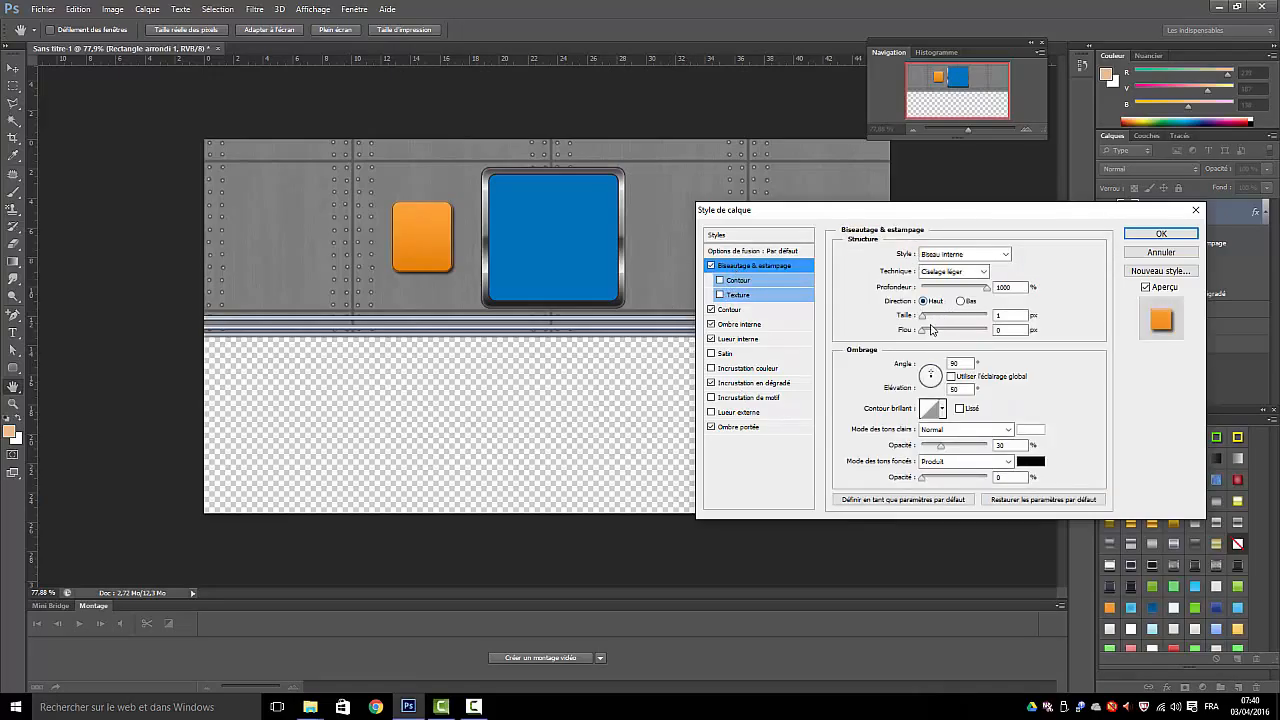
{"action": "mouse_move", "coordinate": [924, 319]}
{"action": "left_mouse_down"}
{"action": "mouse_move", "coordinate": [939, 319]}
{"action": "mouse_move", "coordinate": [925, 319]}
{"action": "left_mouse_up"}
{"action": "left_click", "coordinate": [731, 282]}
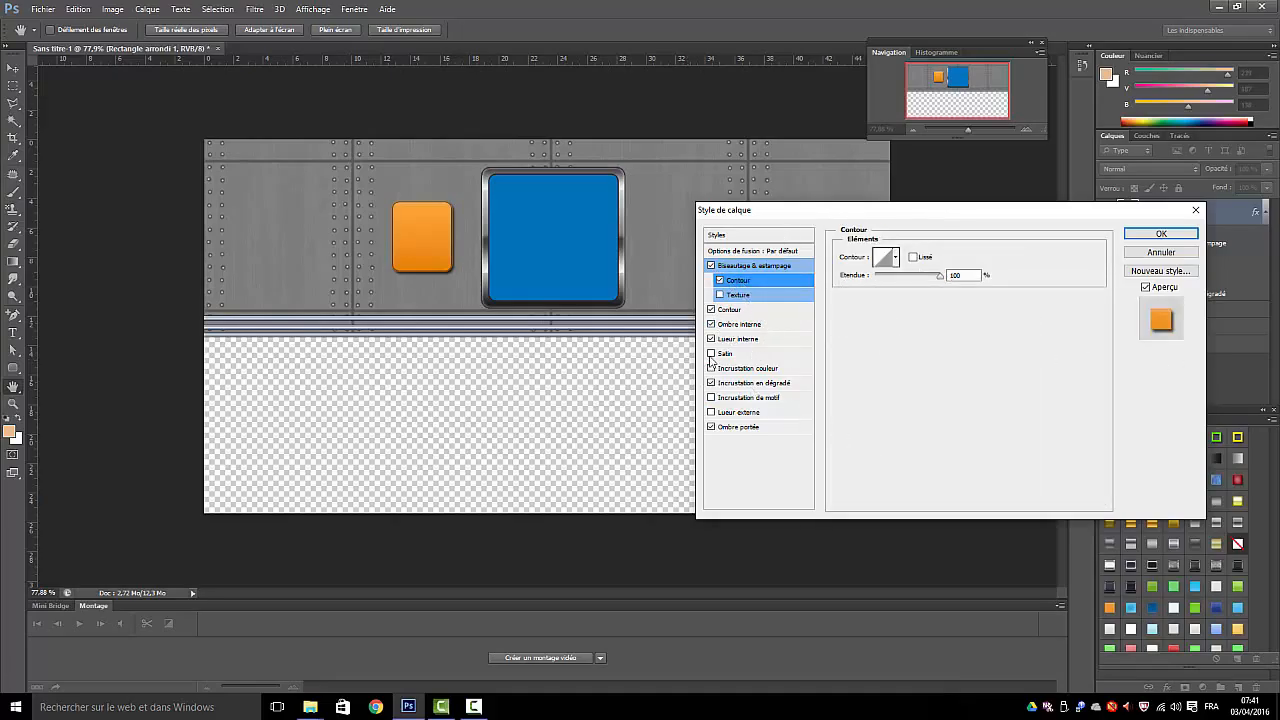
{"action": "left_click", "coordinate": [1160, 233]}
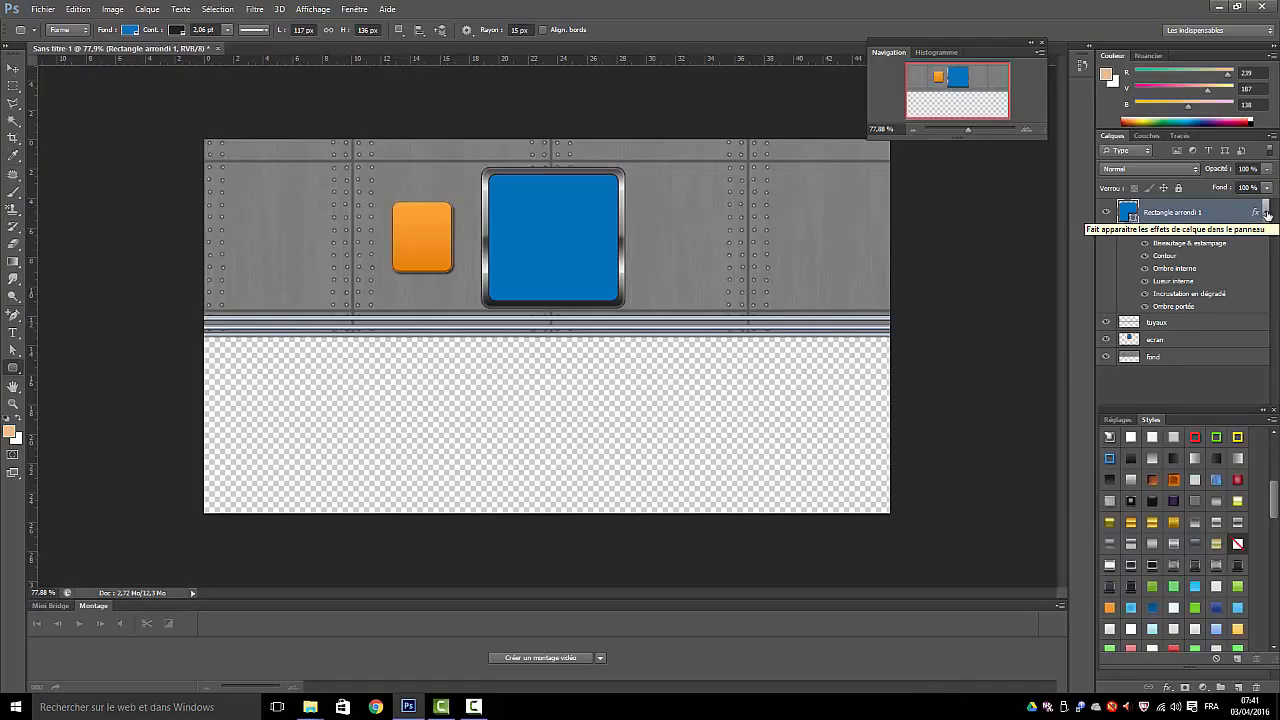
Rasterize the orange rounded rectangle's layer style, deselect the layer and collapse the Styles palette
{"action": "right_click", "coordinate": [1176, 215]}
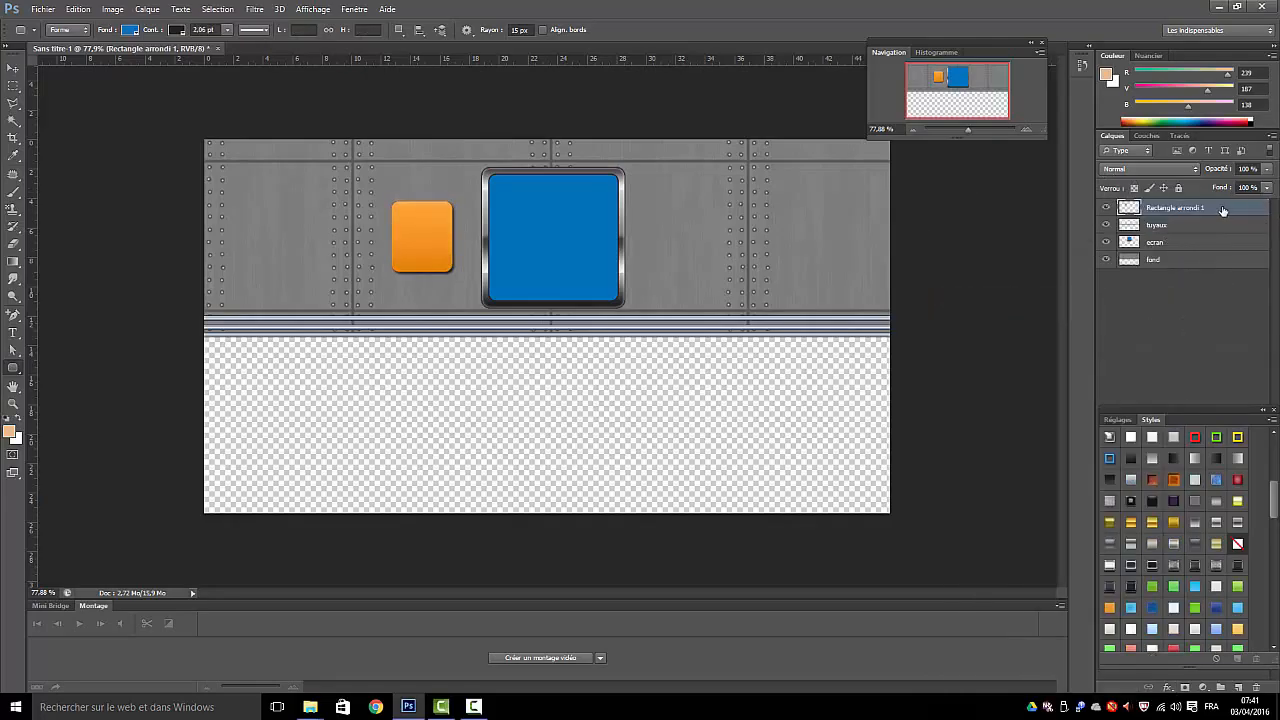
{"action": "left_click", "coordinate": [1194, 341]}
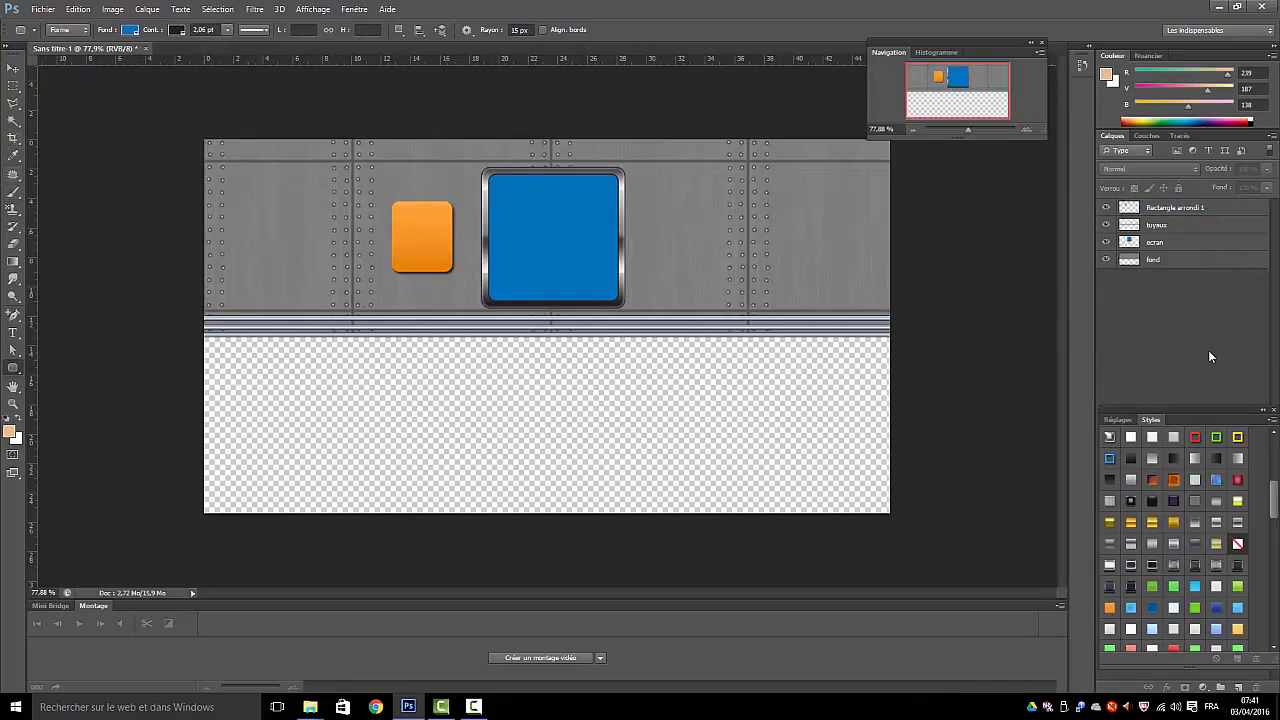
{"action": "left_click", "coordinate": [1273, 410]}
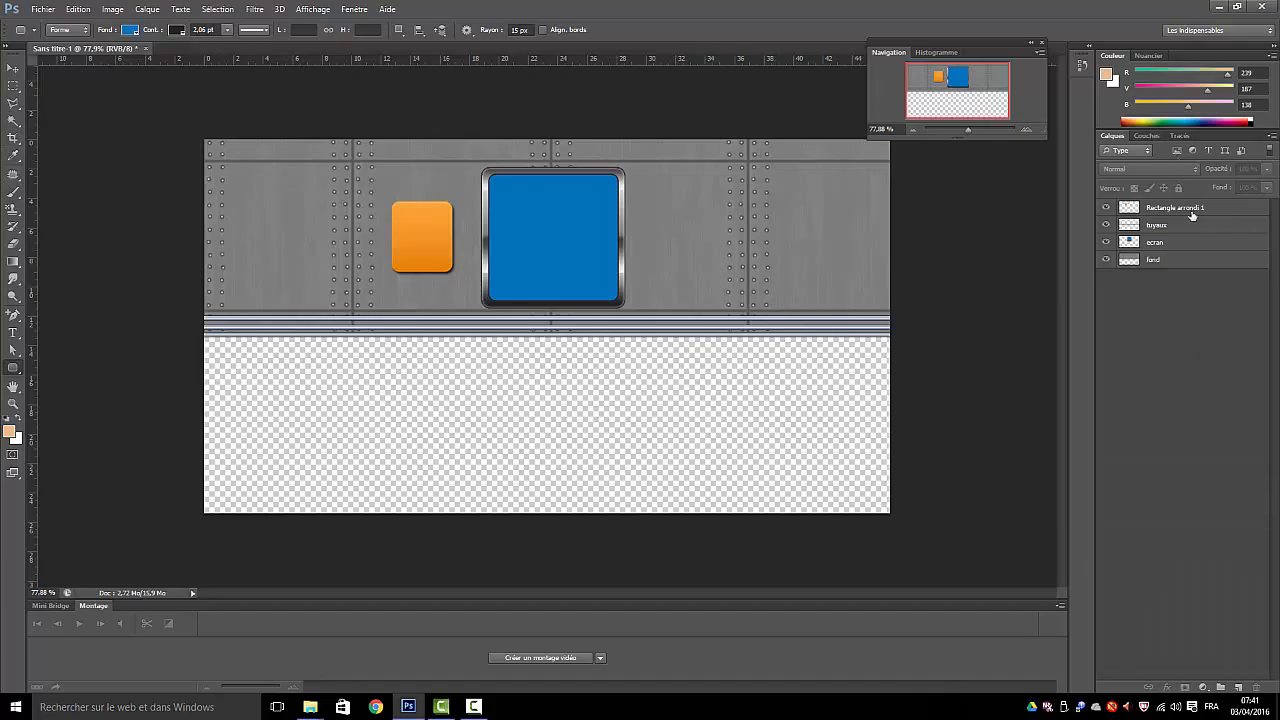
Duplicate the orange button, place the copy to its left and narrow it to about 76% width with Free Transform
{"action": "left_click_drag", "start_coordinate": [1180, 214], "coordinate": [1243, 686]}
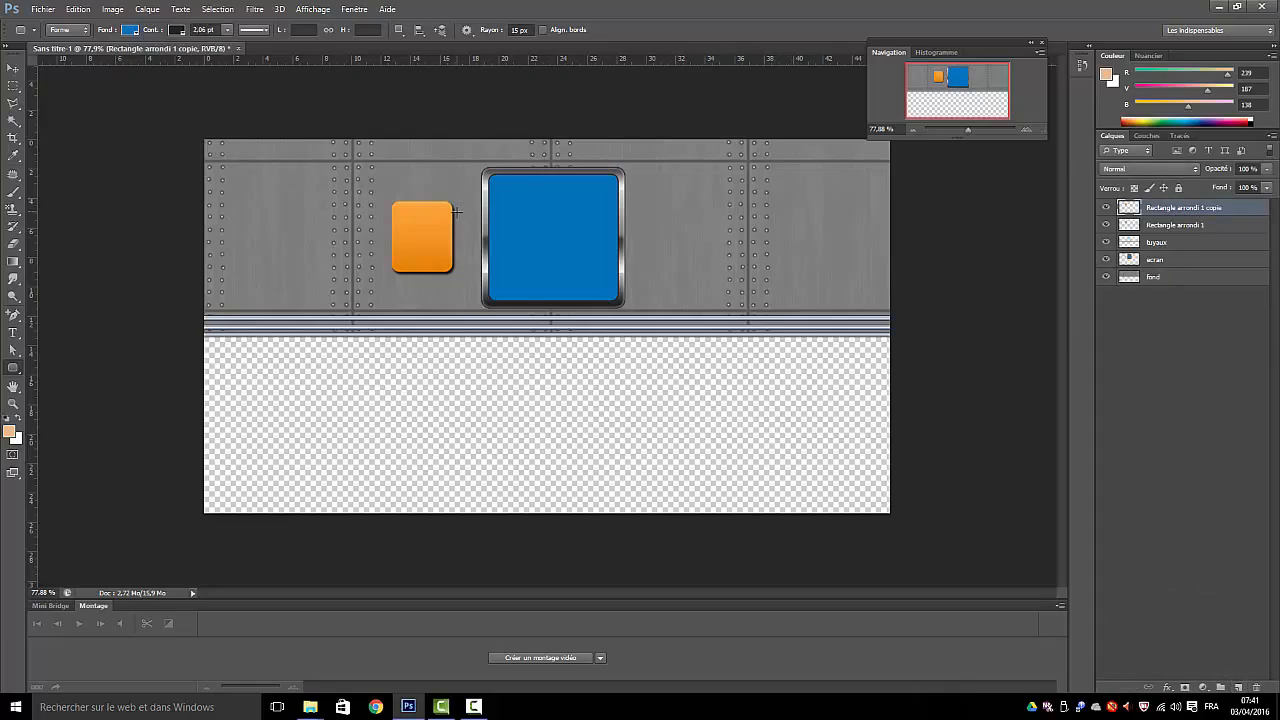
{"action": "left_click", "coordinate": [12, 68]}
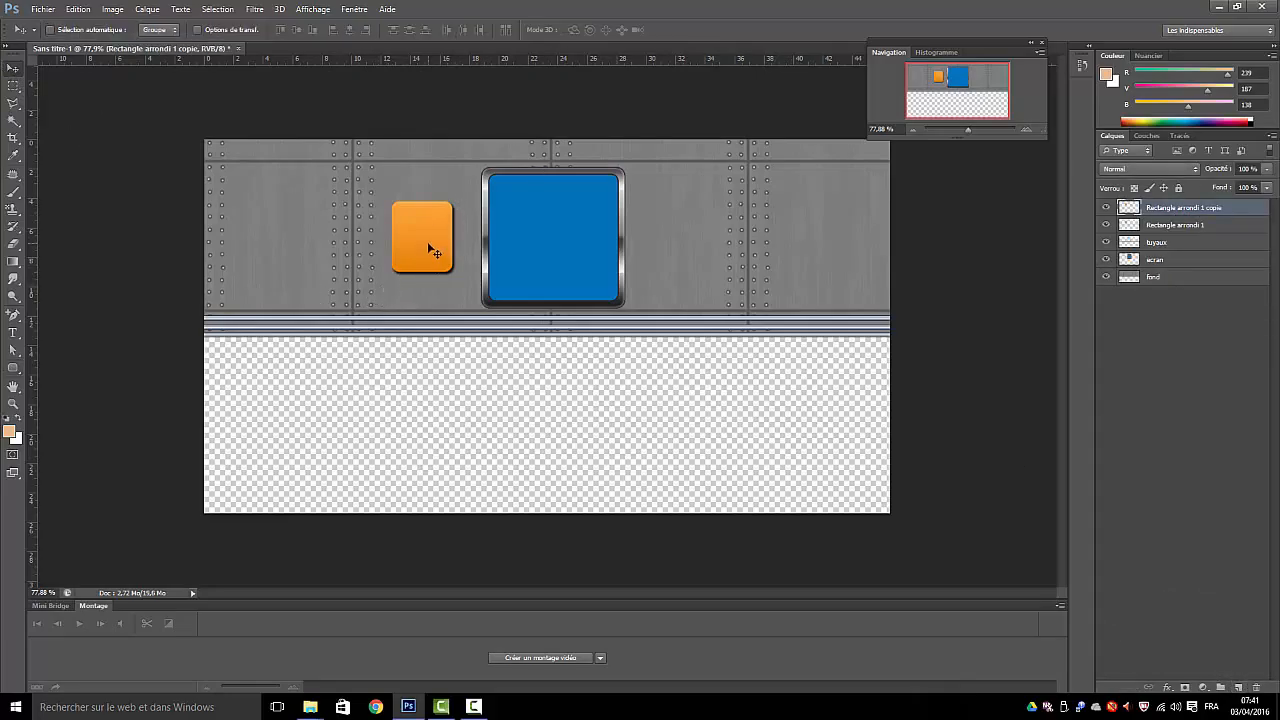
{"action": "left_click_drag", "start_coordinate": [427, 241], "coordinate": [315, 244]}
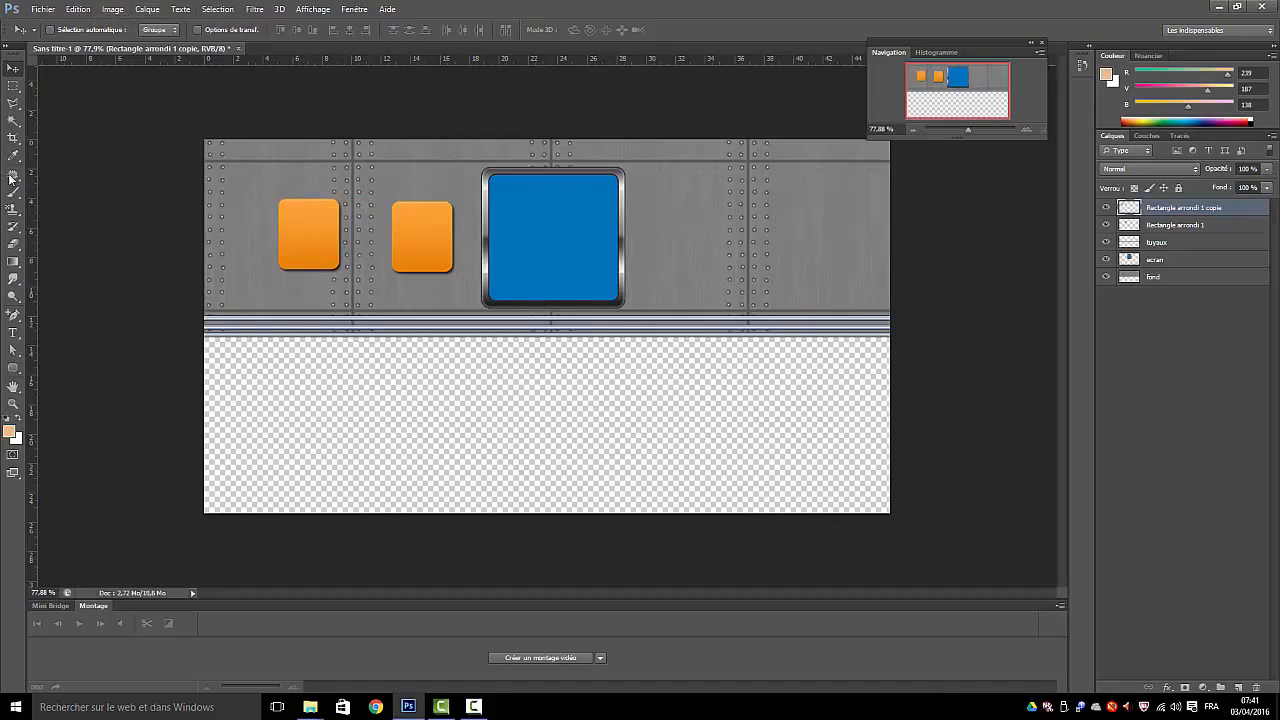
{"action": "left_click", "coordinate": [83, 8]}
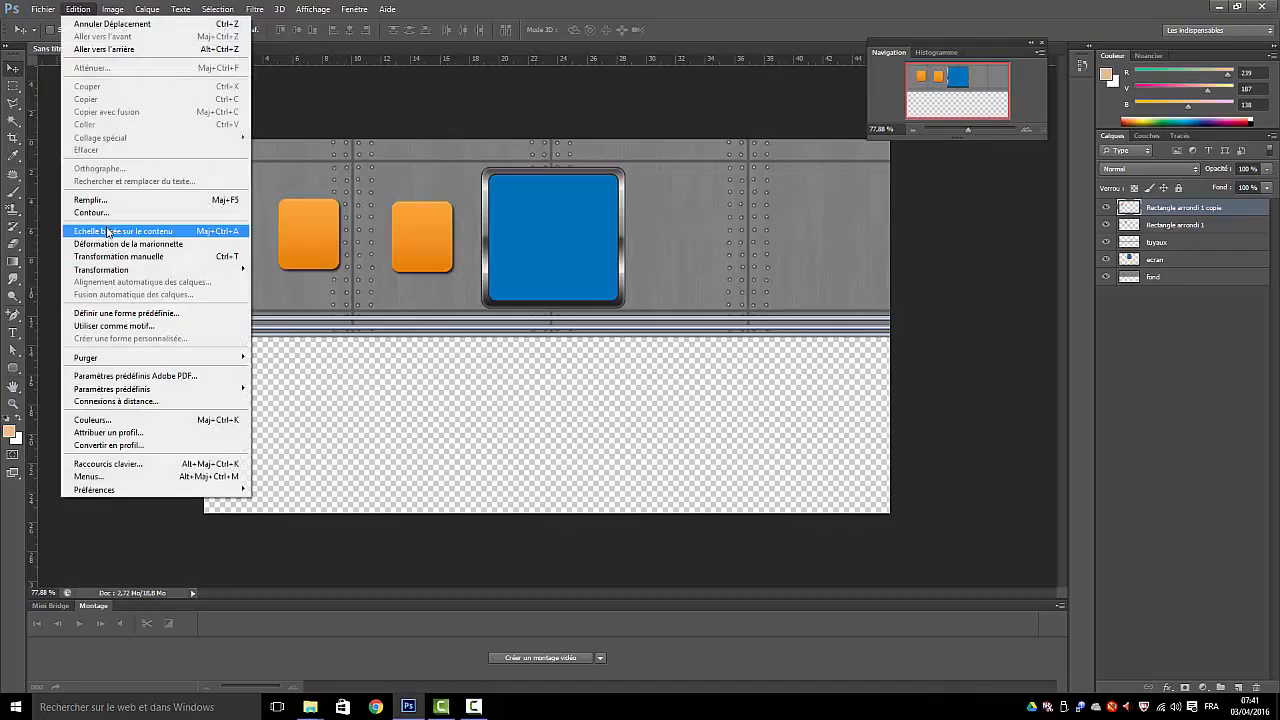
{"action": "left_click", "coordinate": [150, 257]}
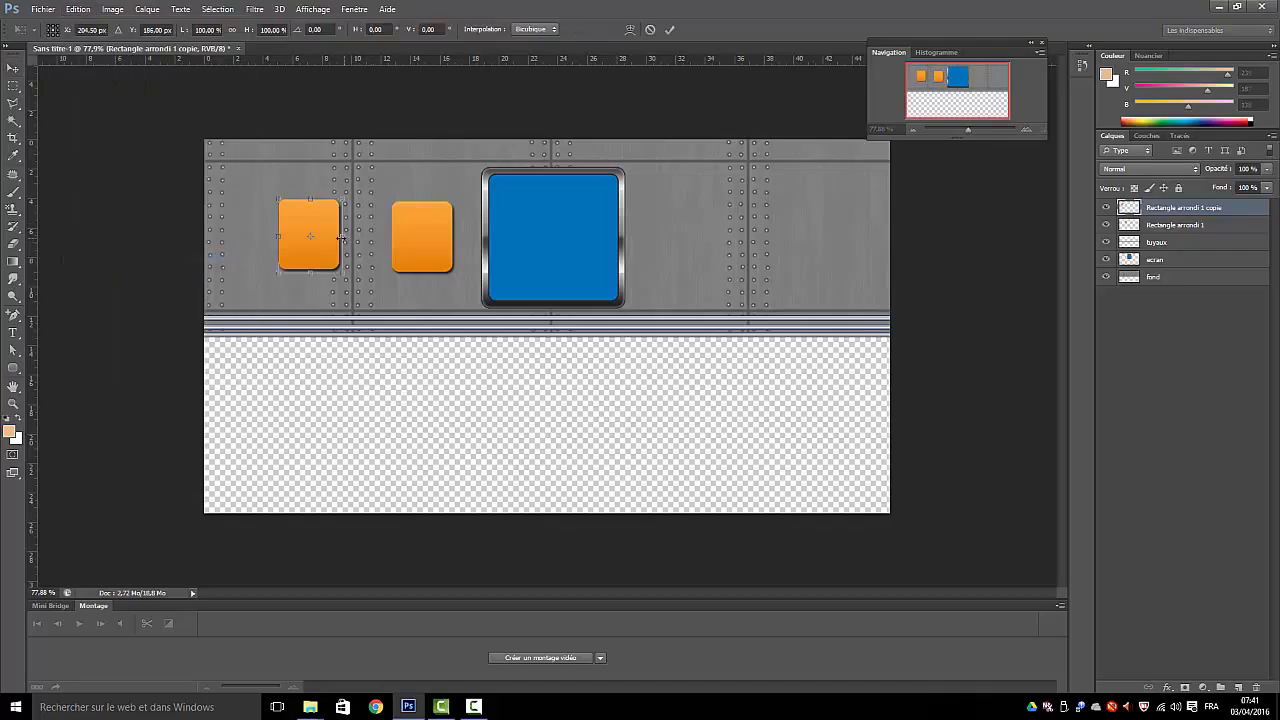
{"action": "mouse_move", "coordinate": [341, 237]}
{"action": "left_mouse_down"}
{"action": "mouse_move", "coordinate": [321, 241]}
{"action": "mouse_move", "coordinate": [370, 216]}
{"action": "mouse_move", "coordinate": [349, 223]}
{"action": "left_mouse_up"}
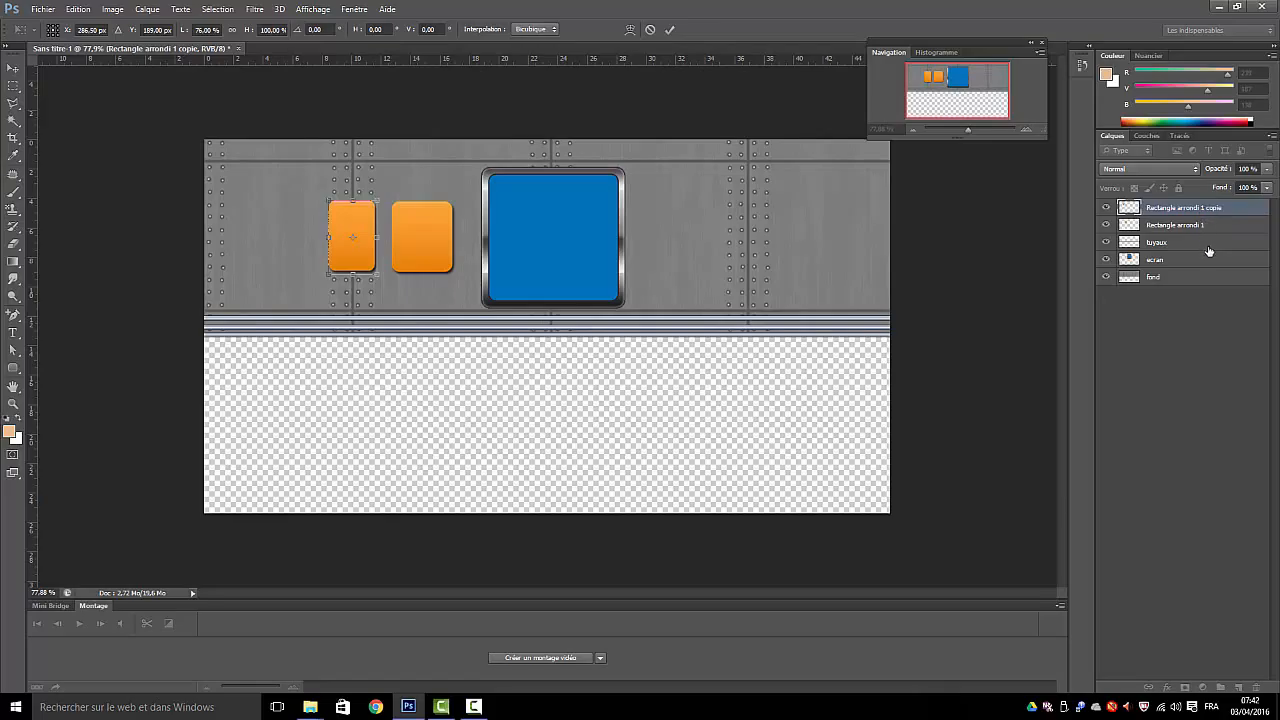
{"action": "left_click", "coordinate": [668, 29]}
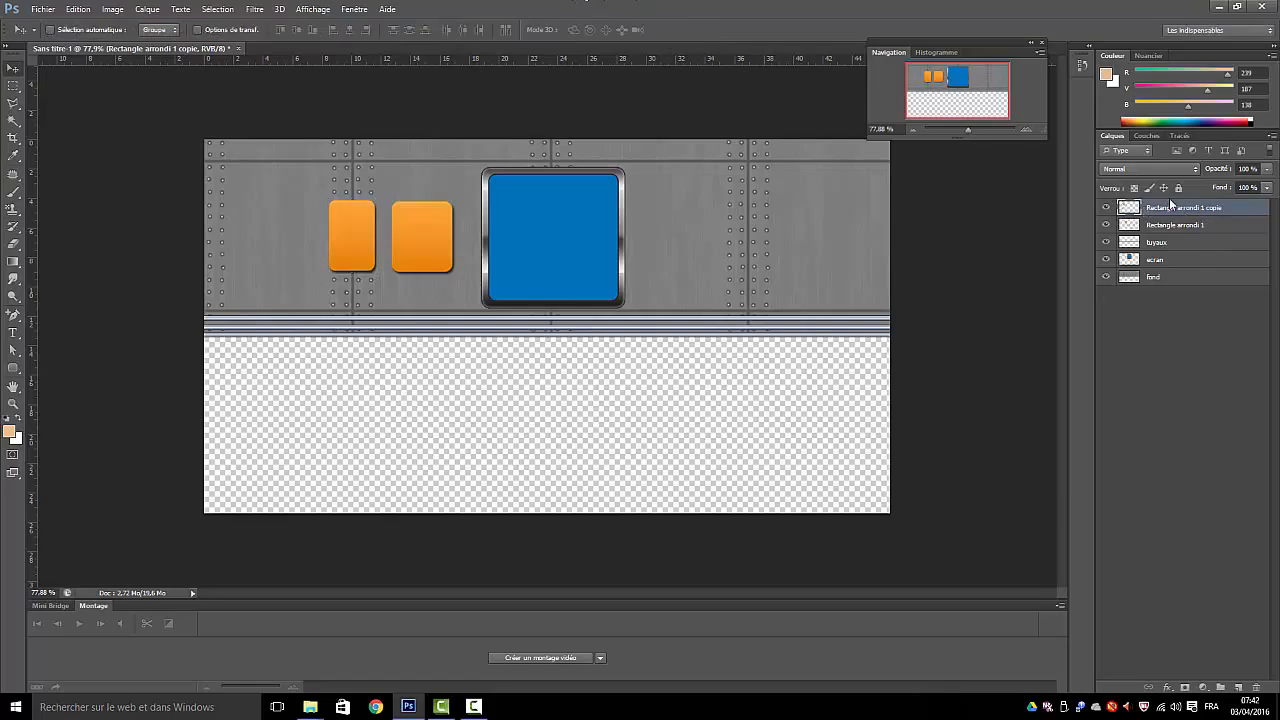
Duplicate the narrowed button, place the copy to its left as the third button and reduce its width to about 73%
{"action": "left_click_drag", "start_coordinate": [1172, 226], "coordinate": [1243, 686]}
{"action": "left_click_drag", "start_coordinate": [342, 235], "coordinate": [285, 240]}
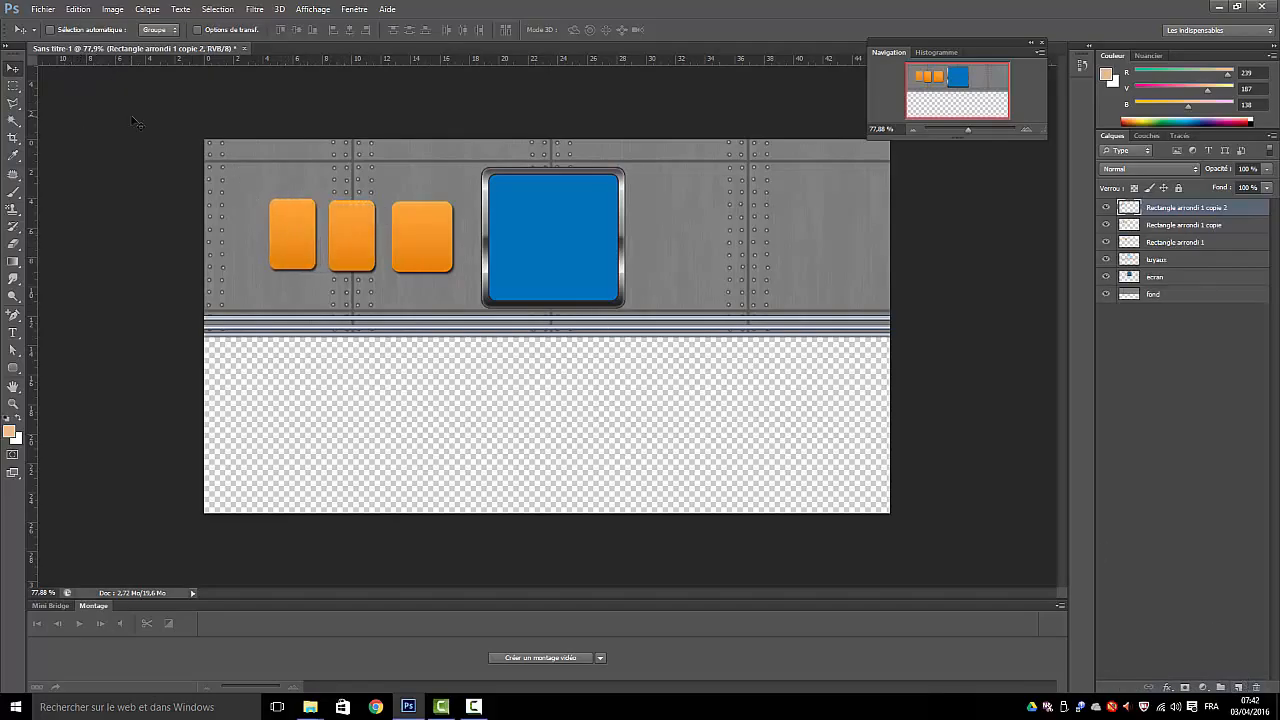
{"action": "left_click", "coordinate": [78, 9]}
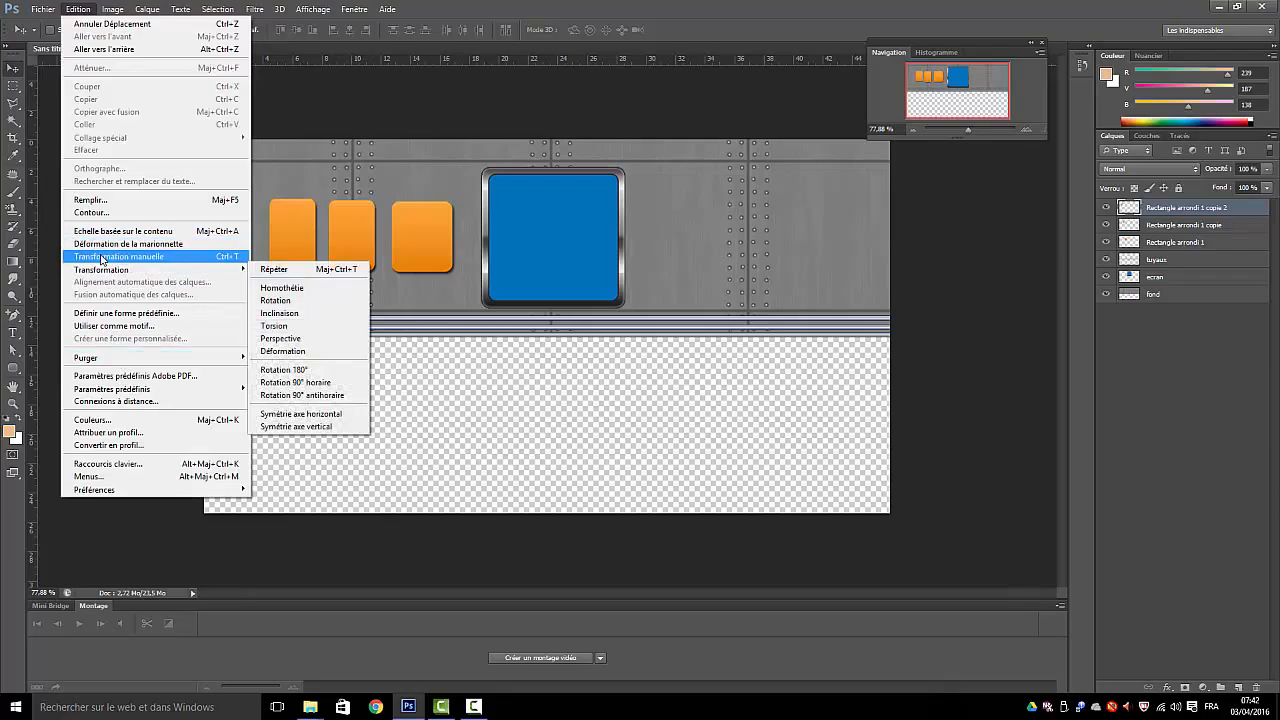
{"action": "left_click", "coordinate": [105, 257]}
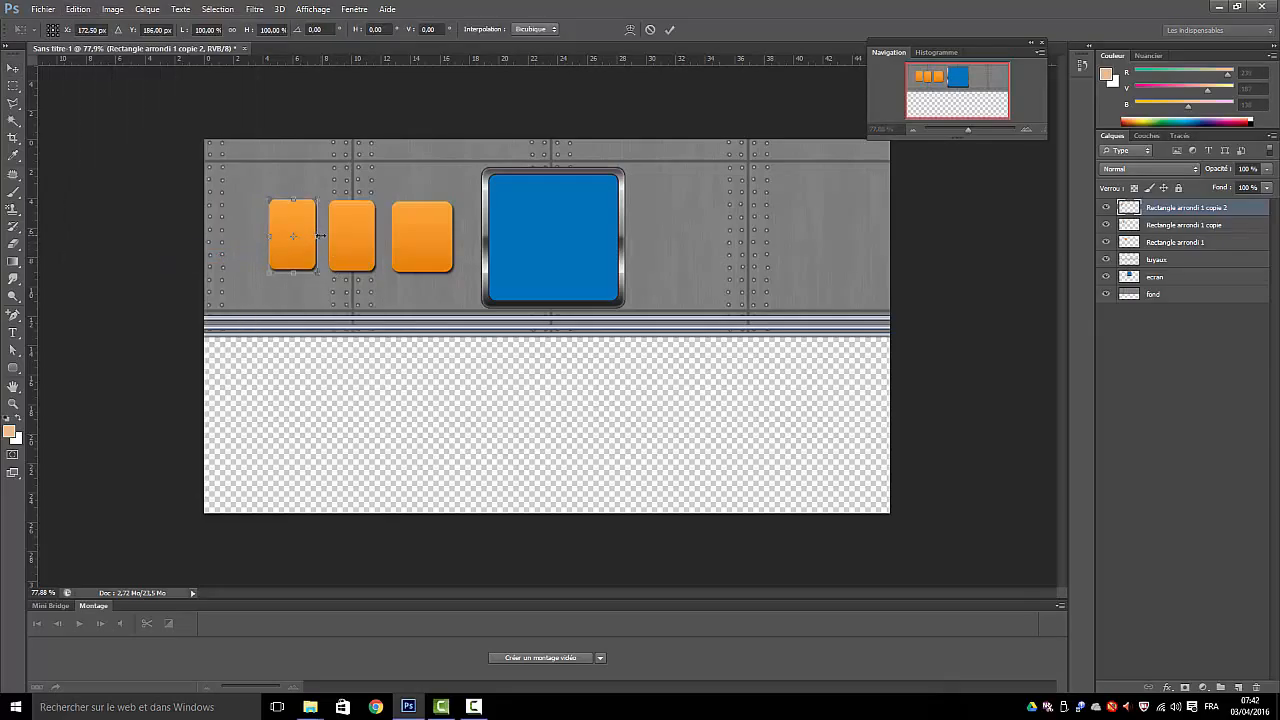
{"action": "left_click_drag", "start_coordinate": [320, 236], "coordinate": [300, 217]}
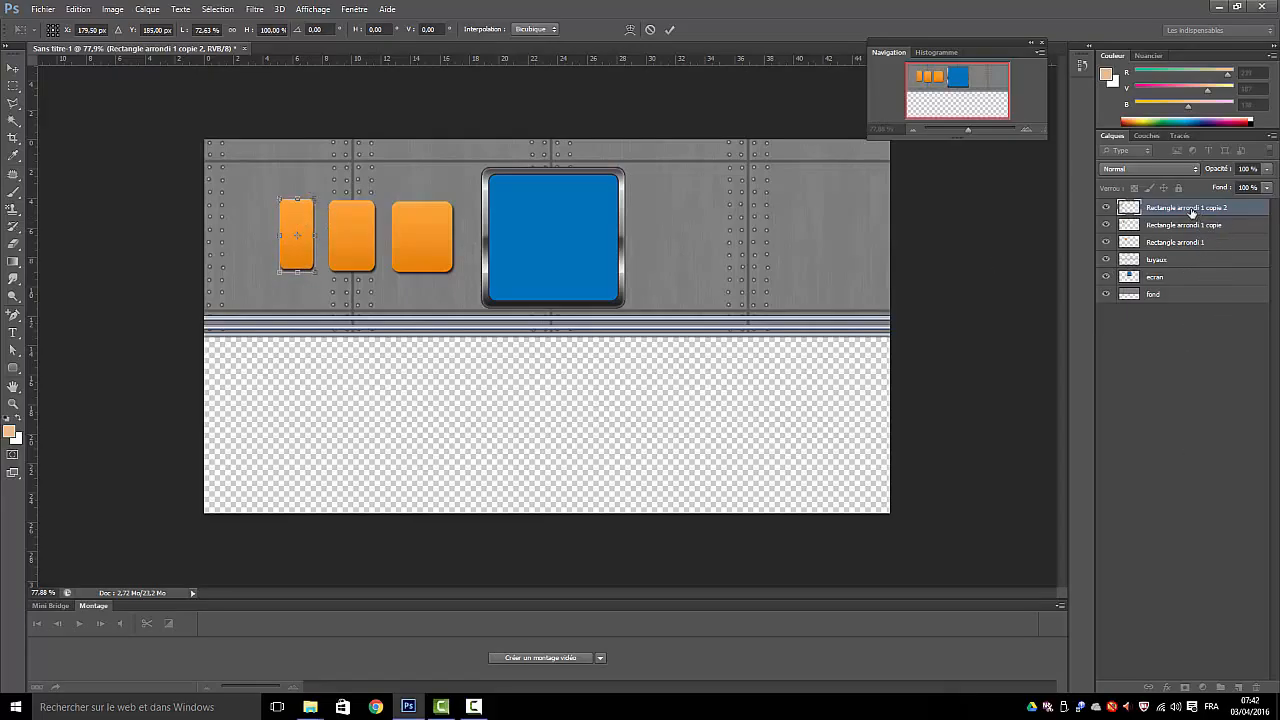
{"action": "left_click", "coordinate": [669, 29]}
Duplicate the third button, place the copy at the far left of the row and reduce its width to about 55%
{"action": "left_click_drag", "start_coordinate": [1188, 213], "coordinate": [1240, 687]}
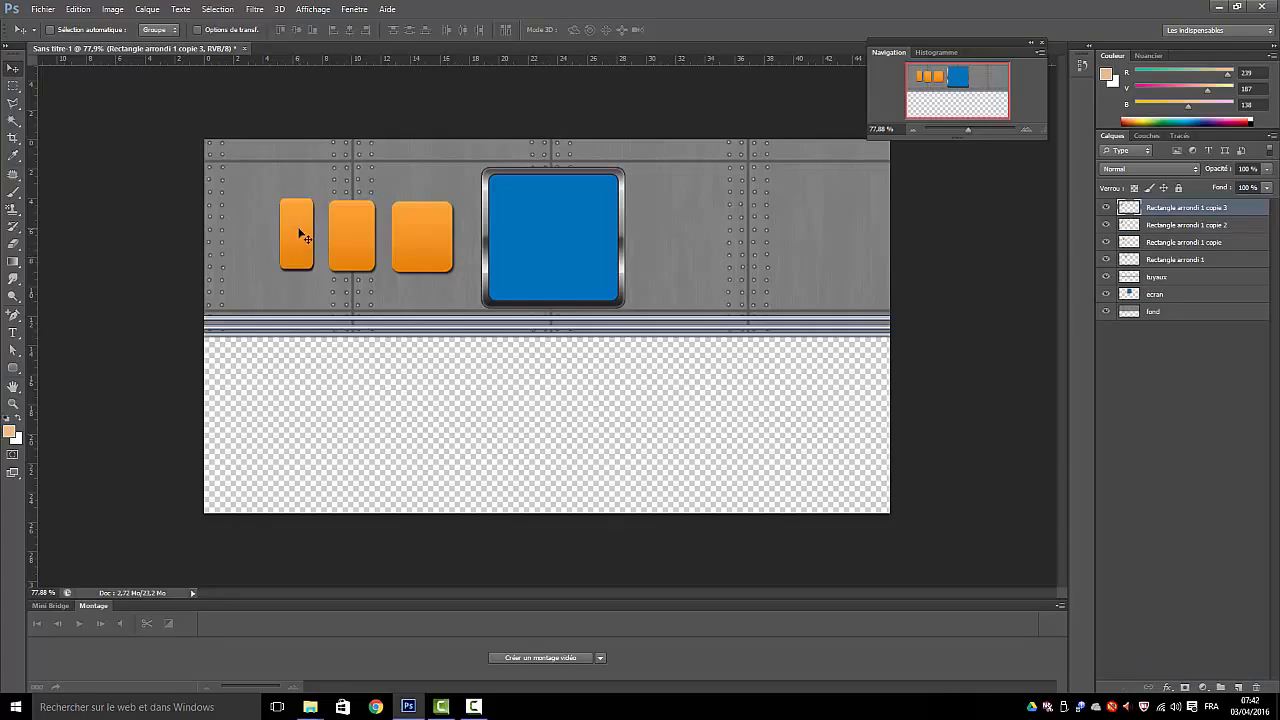
{"action": "left_click_drag", "start_coordinate": [300, 234], "coordinate": [252, 232]}
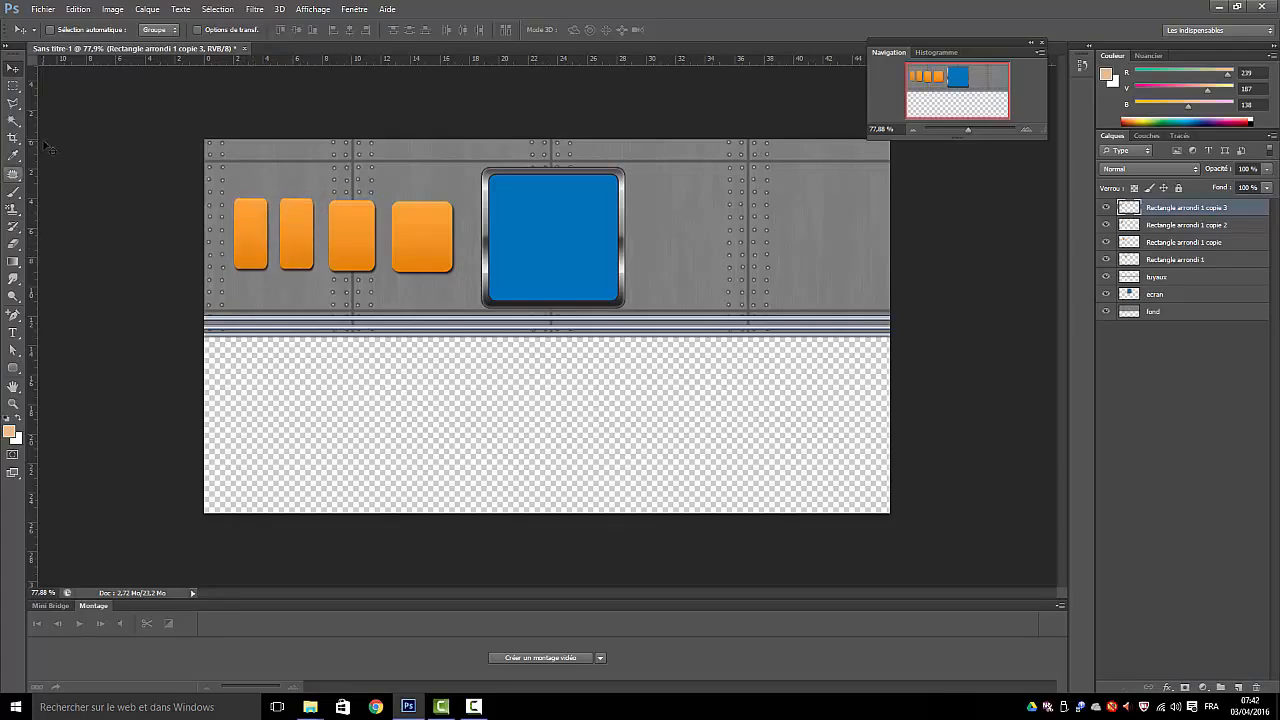
{"action": "left_click", "coordinate": [79, 11]}
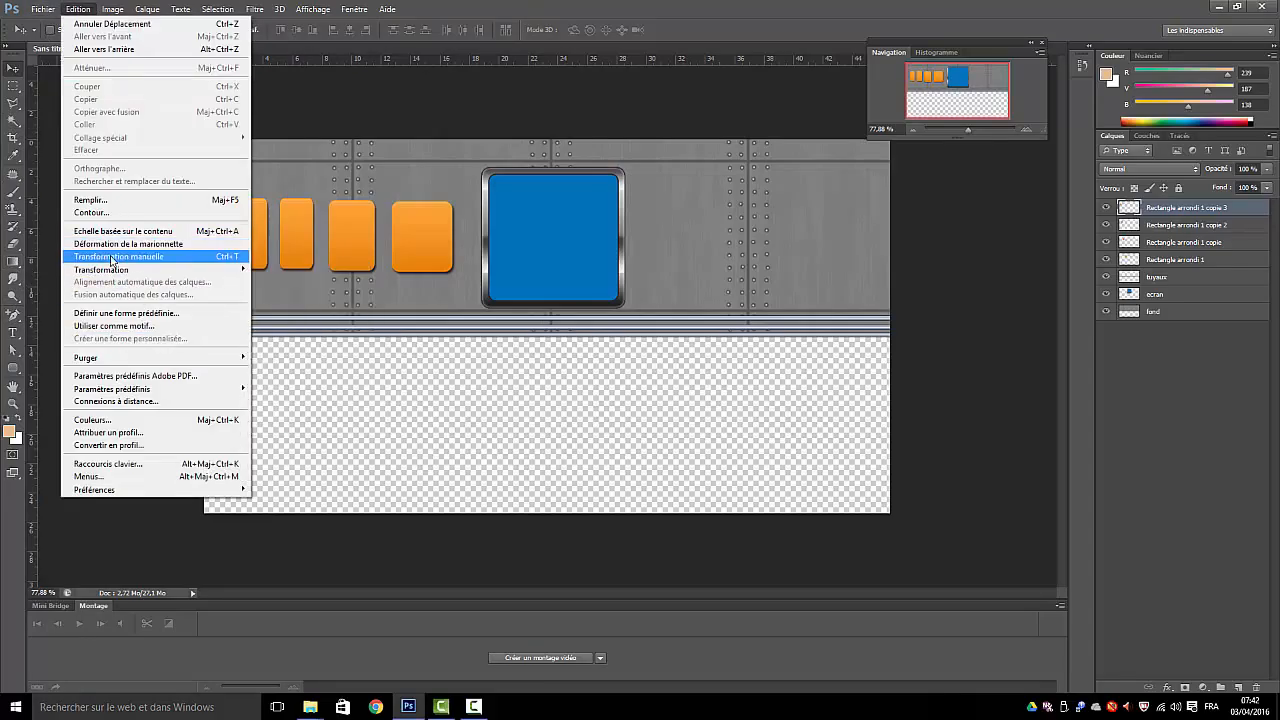
{"action": "left_click", "coordinate": [112, 258]}
{"action": "mouse_move", "coordinate": [268, 237]}
{"action": "left_mouse_down"}
{"action": "mouse_move", "coordinate": [252, 237]}
{"action": "mouse_move", "coordinate": [257, 220]}
{"action": "left_mouse_up"}
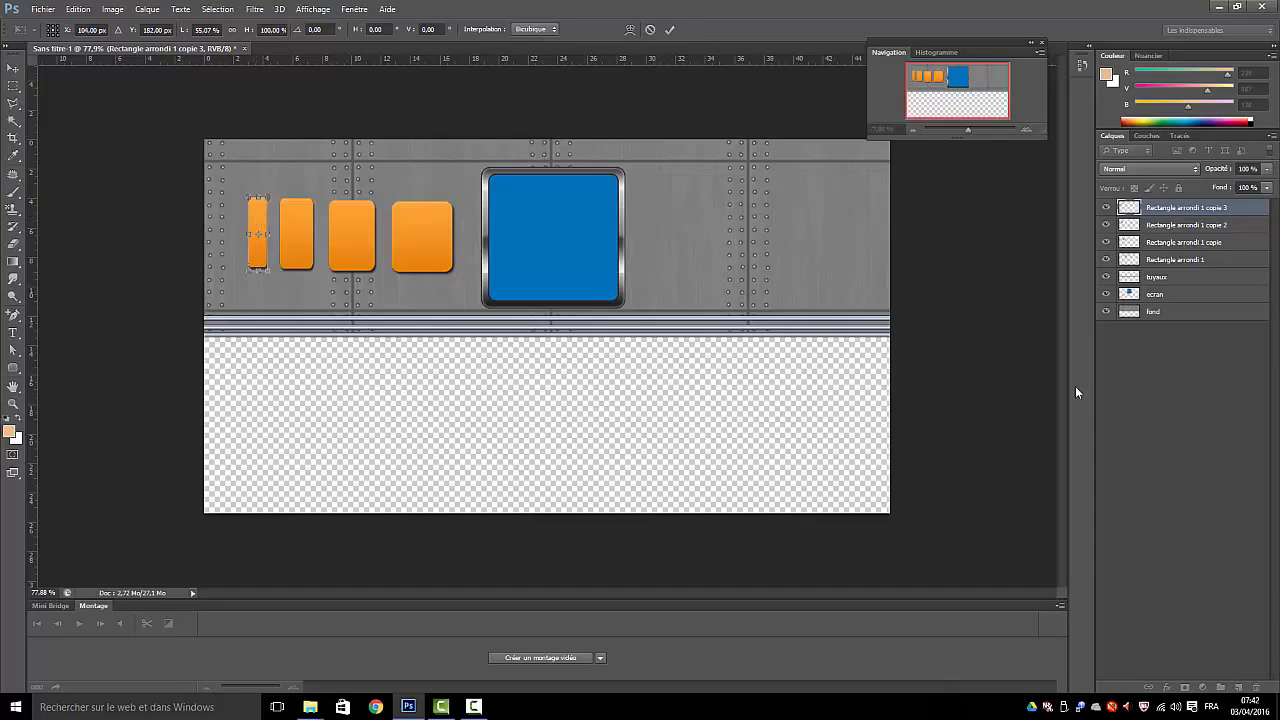
{"action": "left_click", "coordinate": [670, 31]}
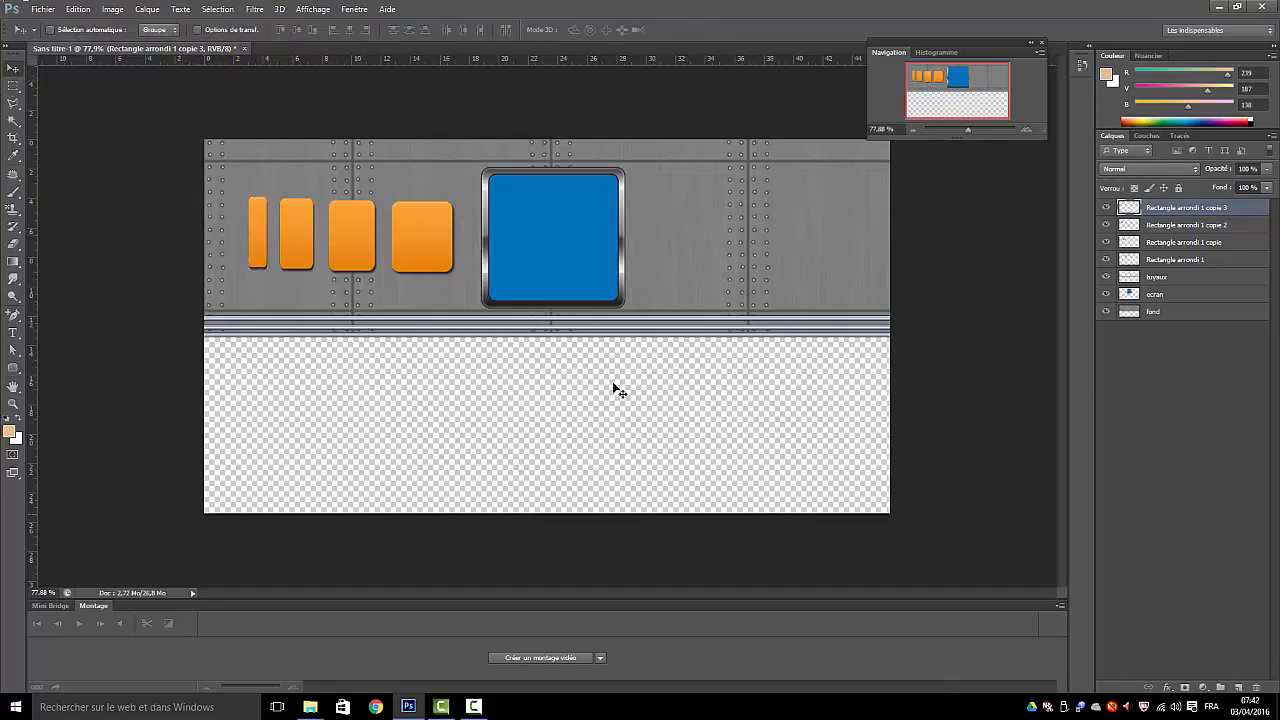
Merge the four orange button layers into a single layer
{"action": "left_click", "coordinate": [1196, 262], "text": "shift"}
{"action": "right_click", "coordinate": [1196, 265]}
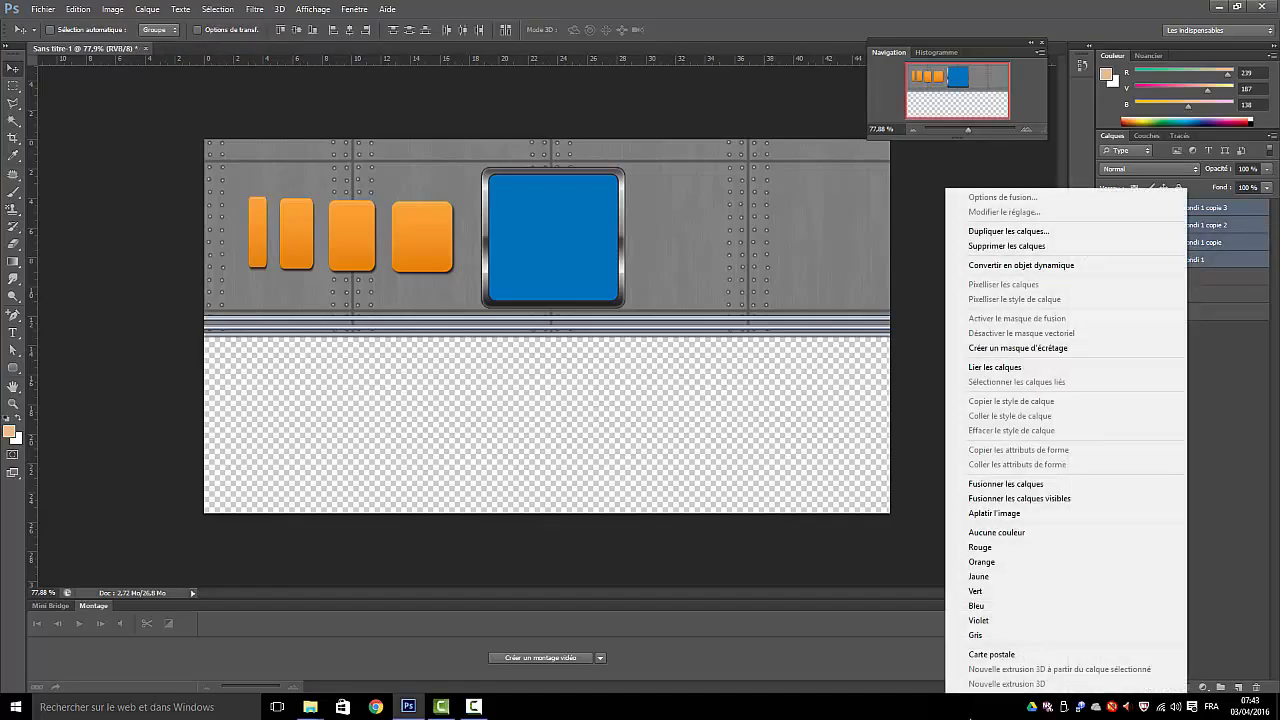
{"action": "left_click", "coordinate": [1018, 486]}
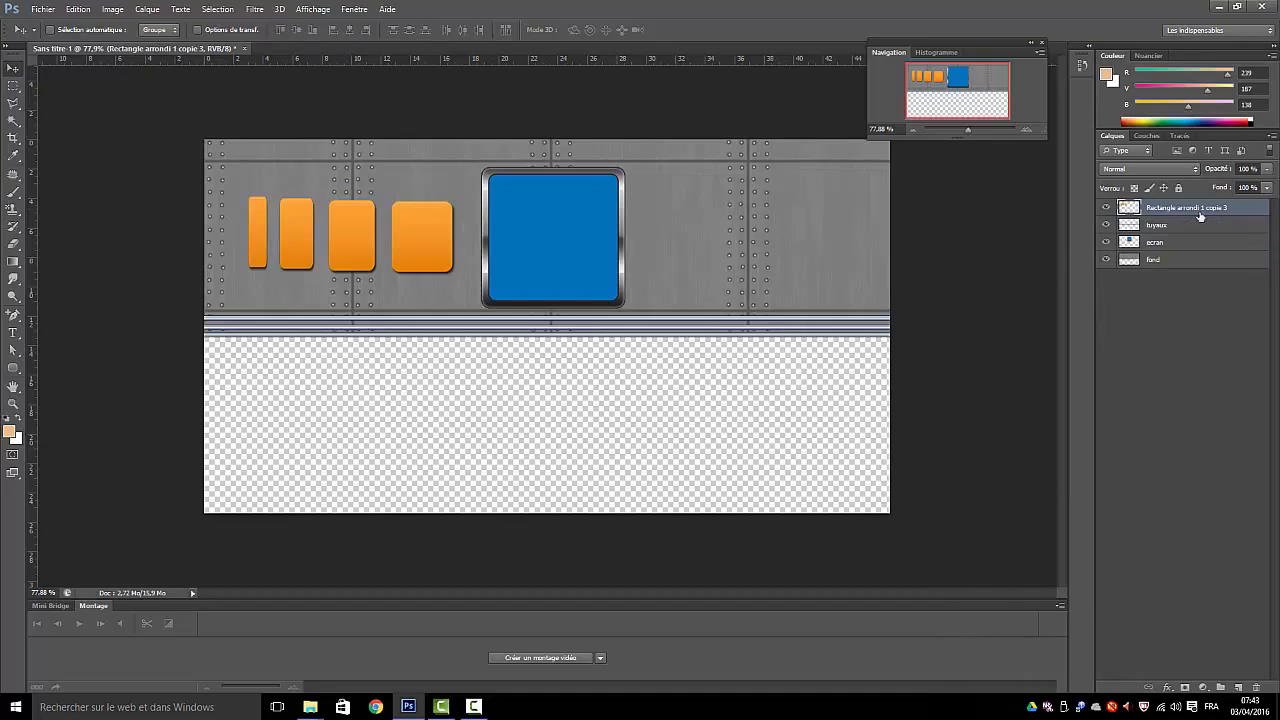
Duplicate the merged button row and place the copy to the right of the blue screen, flipped horizontally to mirror the original
{"action": "left_click_drag", "start_coordinate": [1190, 212], "coordinate": [1241, 686]}
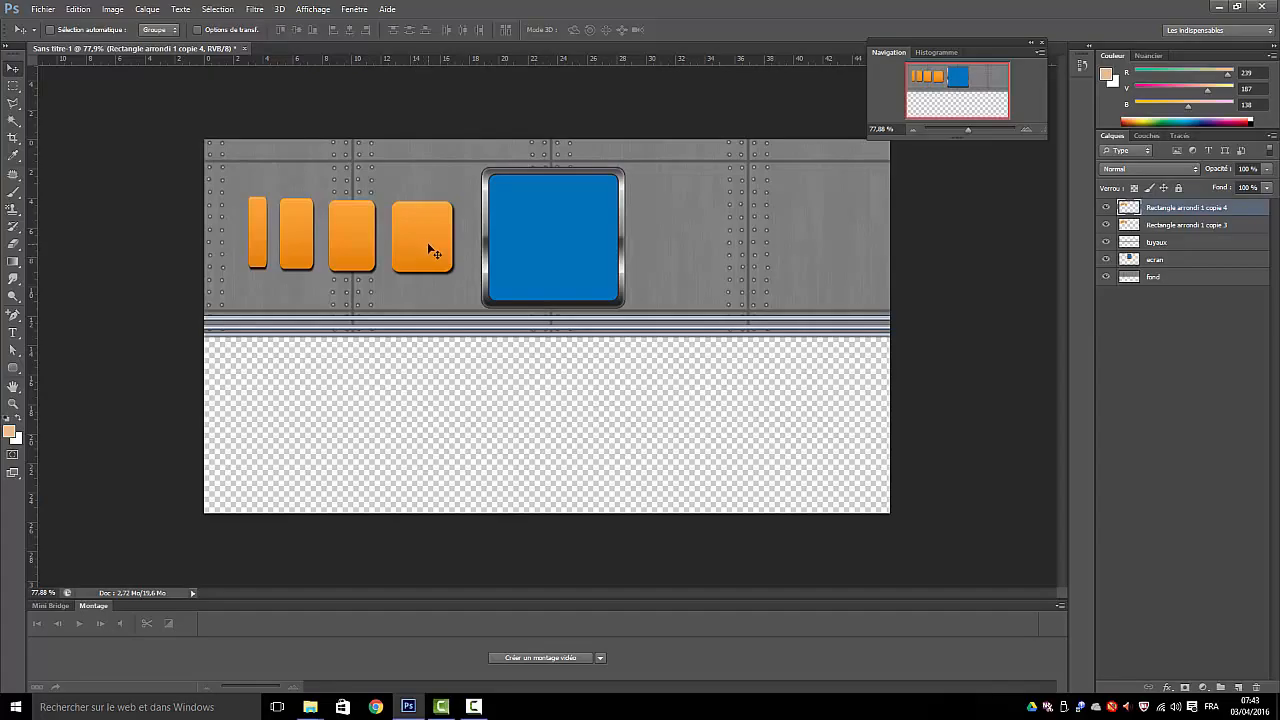
{"action": "left_click_drag", "start_coordinate": [428, 243], "coordinate": [830, 244]}
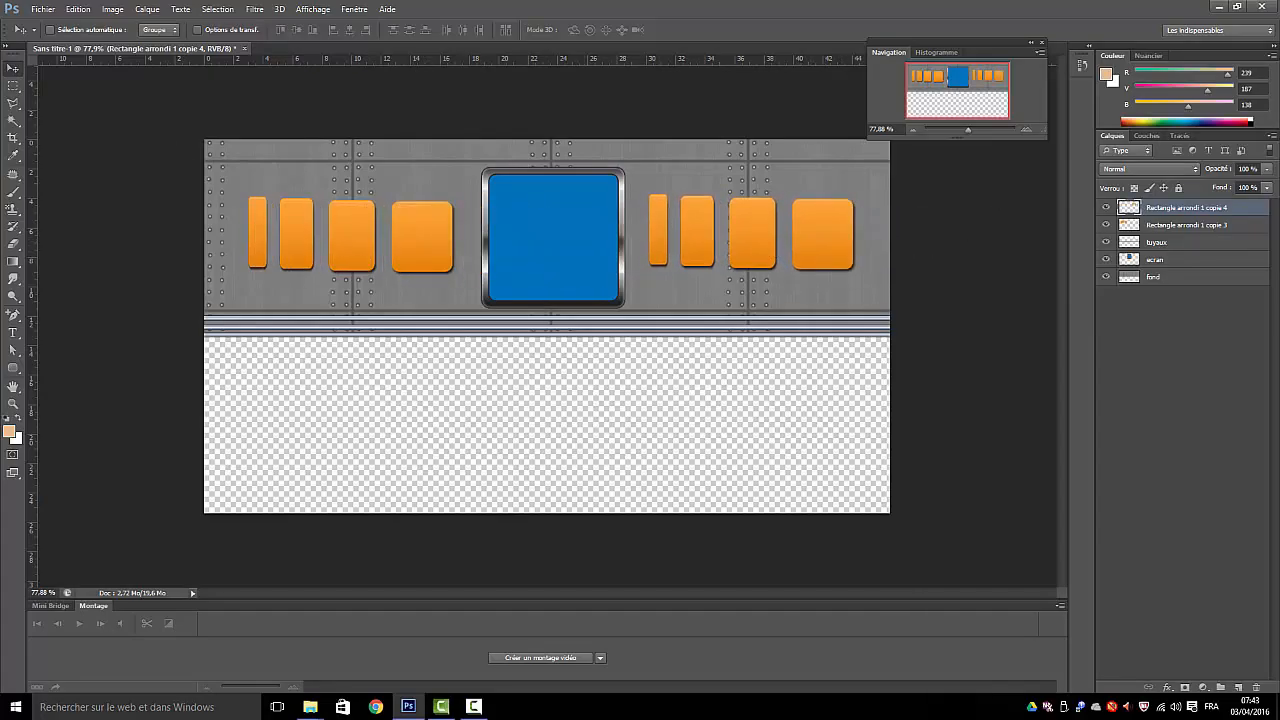
{"action": "left_click", "coordinate": [72, 10]}
{"action": "mouse_move", "coordinate": [112, 273]}
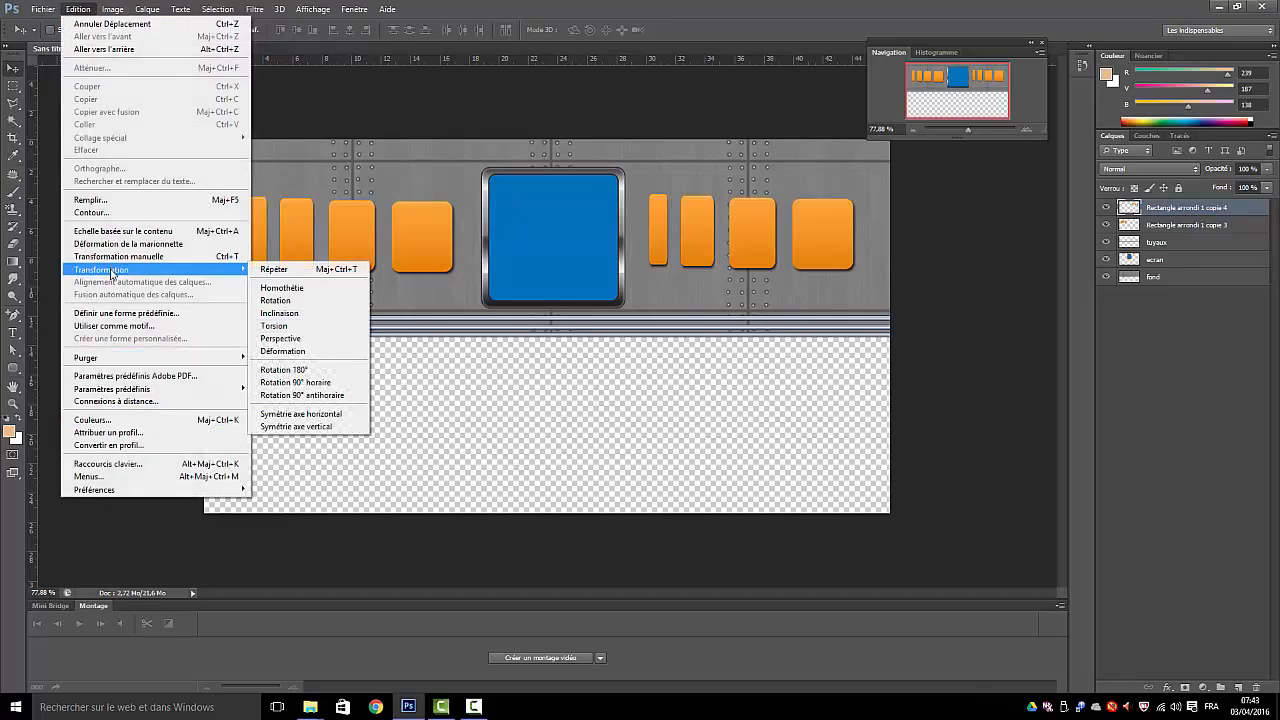
{"action": "left_click", "coordinate": [290, 418]}
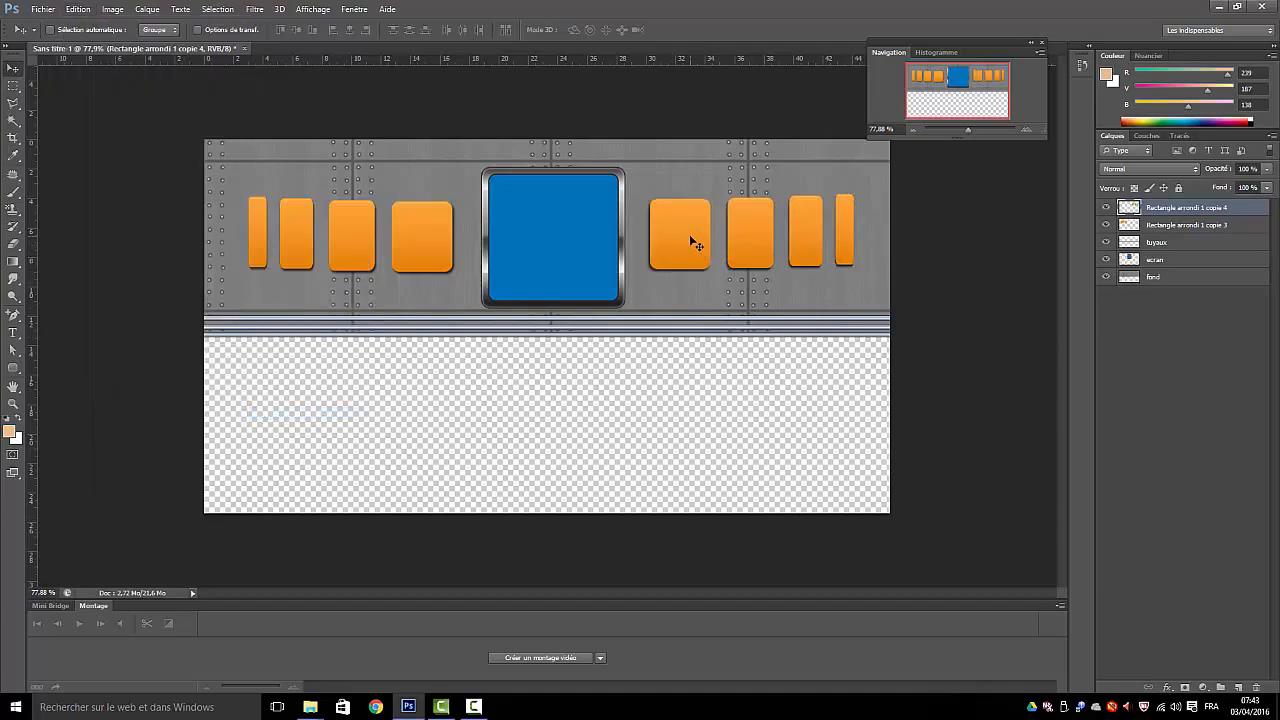
{"action": "mouse_move", "coordinate": [689, 243]}
{"action": "left_mouse_down"}
{"action": "mouse_move", "coordinate": [709, 230]}
{"action": "mouse_move", "coordinate": [697, 246]}
{"action": "left_mouse_up"}
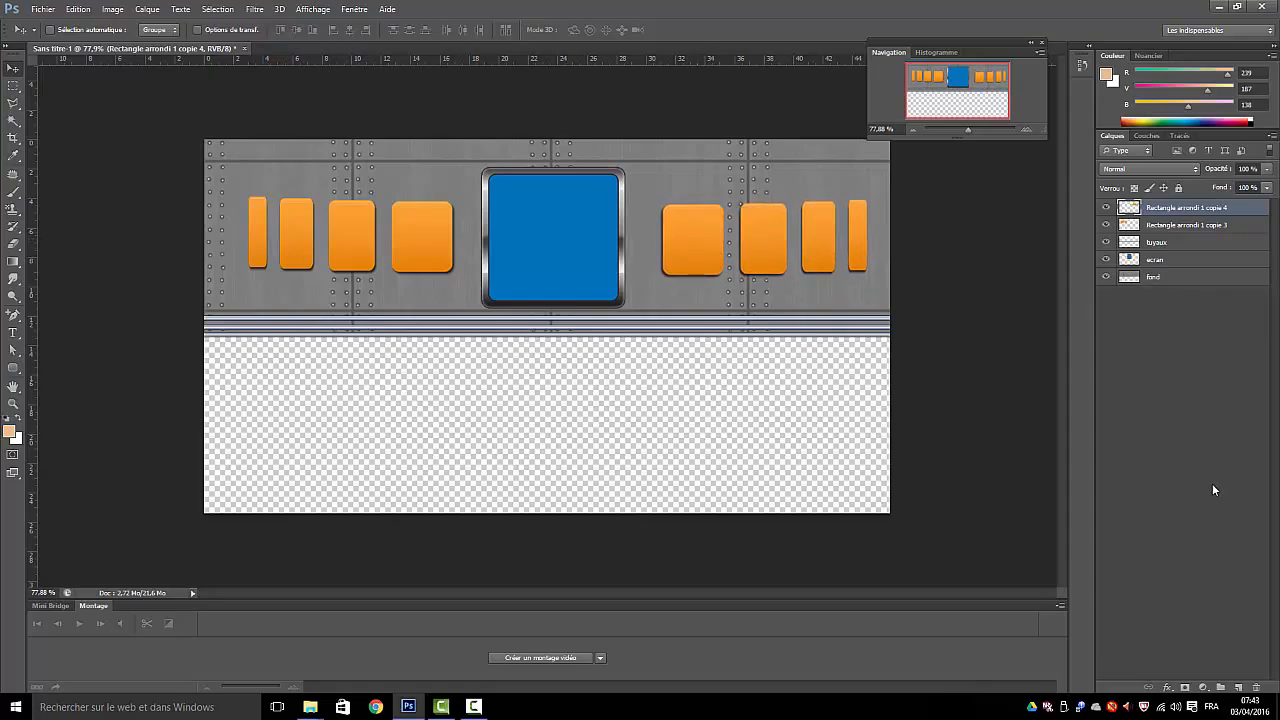
Draw a full-width rectangle of about 1318 by 39 px along the upper edge of the metal strip
{"action": "left_click", "coordinate": [1212, 483]}
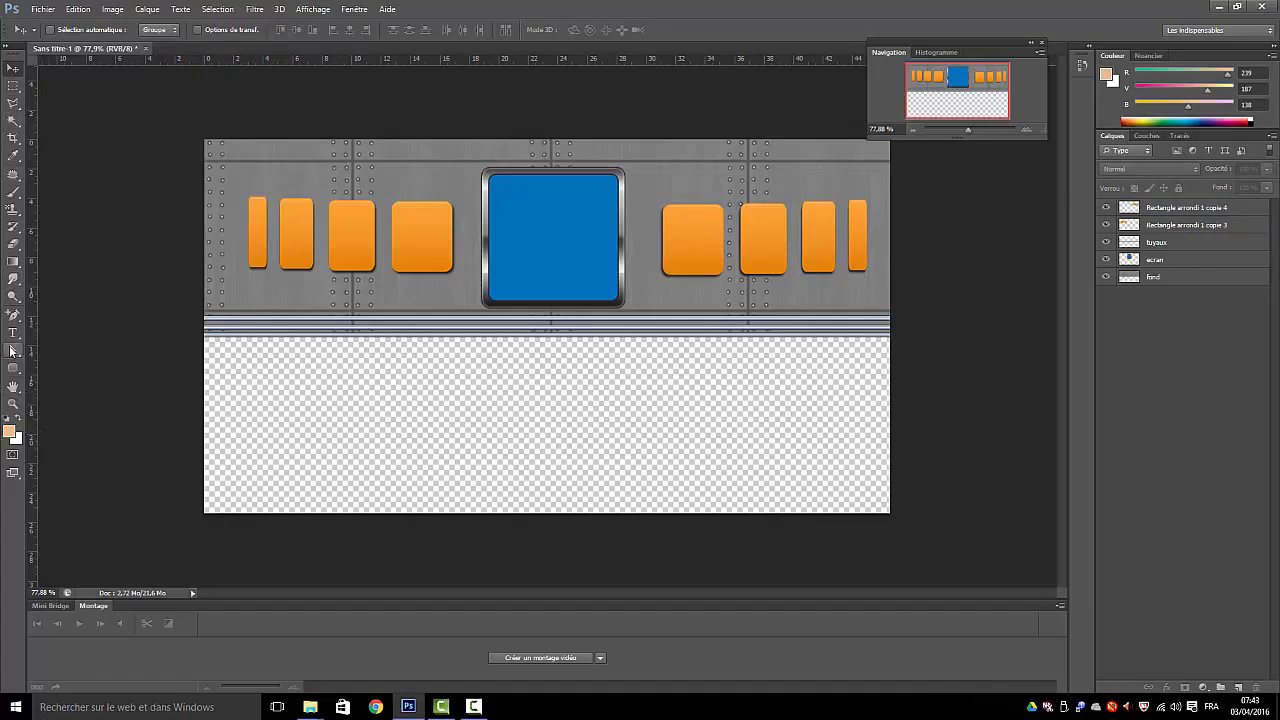
{"action": "left_click", "coordinate": [19, 371]}
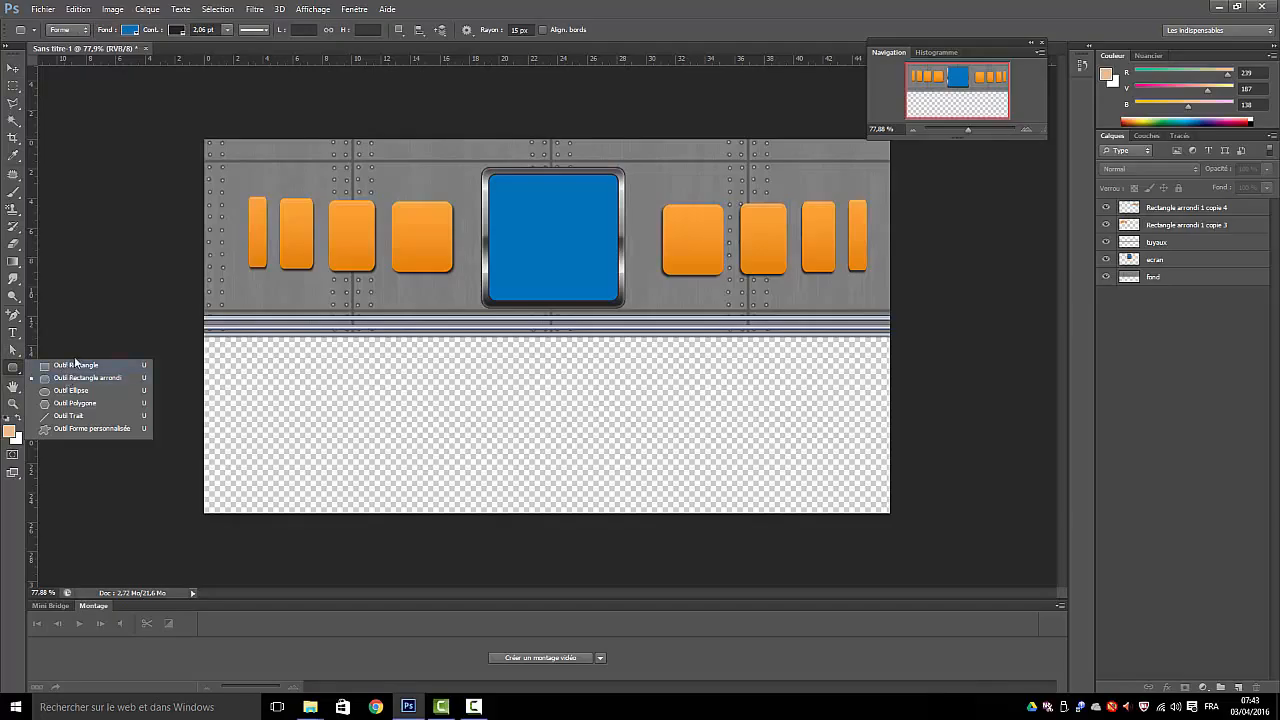
{"action": "left_click", "coordinate": [77, 365]}
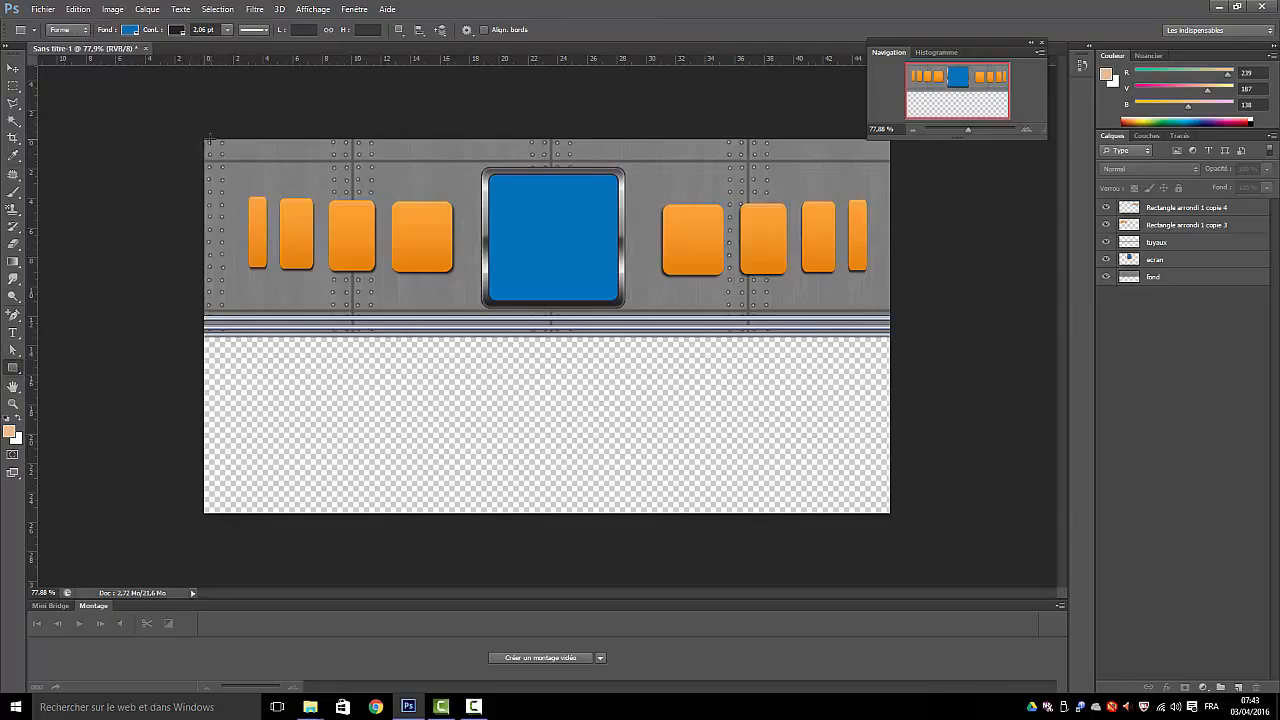
{"action": "left_click_drag", "start_coordinate": [205, 139], "coordinate": [888, 160]}
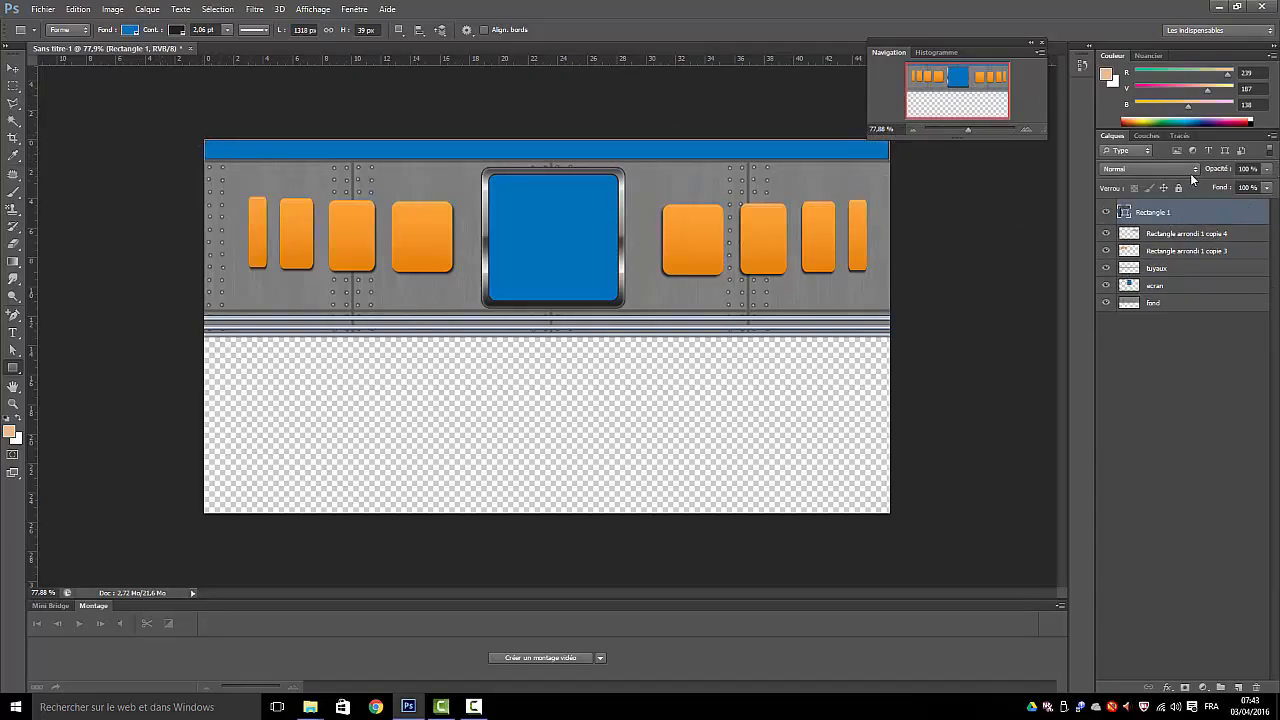
Display the layer style presets and place them beside the canvas
{"action": "left_click", "coordinate": [354, 9]}
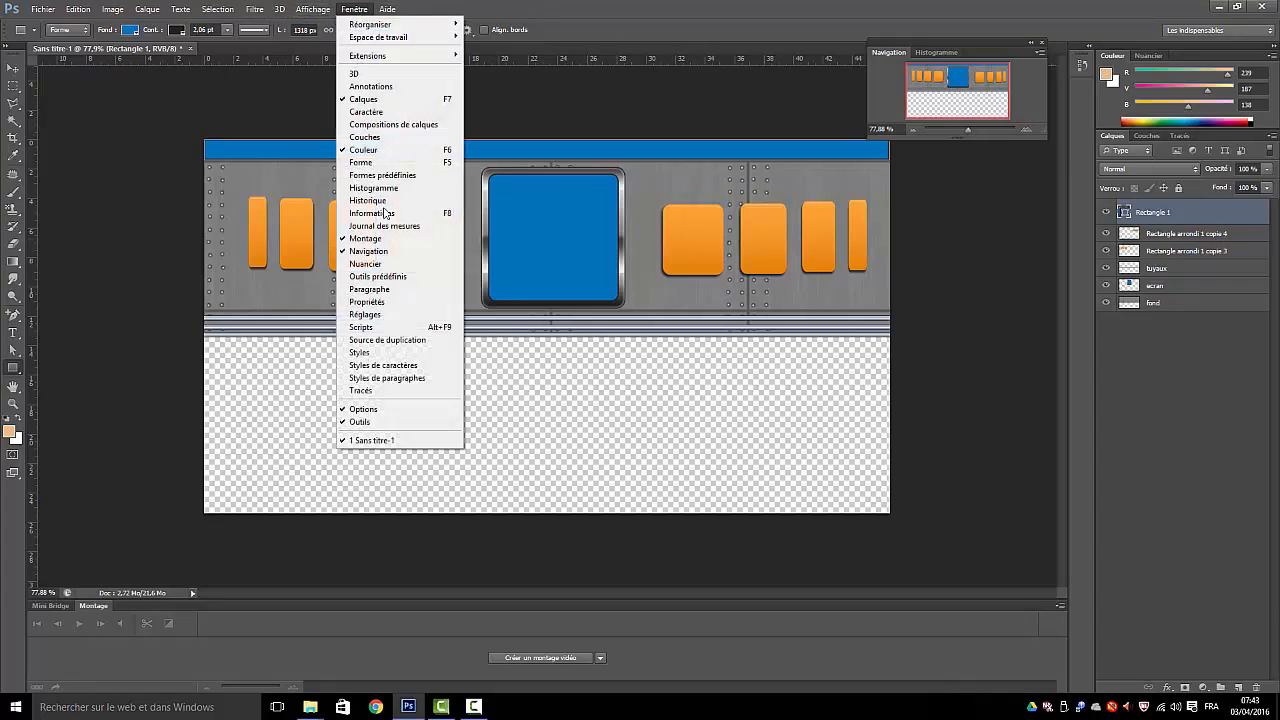
{"action": "left_click", "coordinate": [359, 353]}
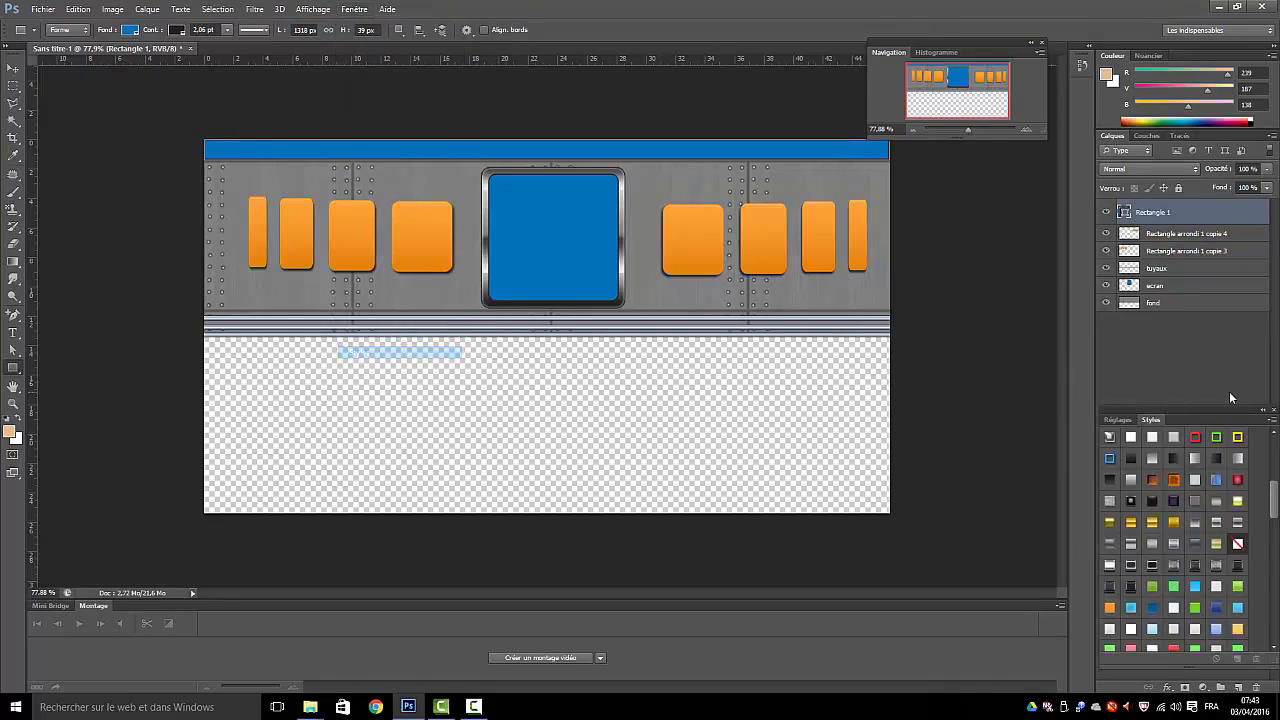
{"action": "left_click_drag", "start_coordinate": [1214, 417], "coordinate": [1160, 345]}
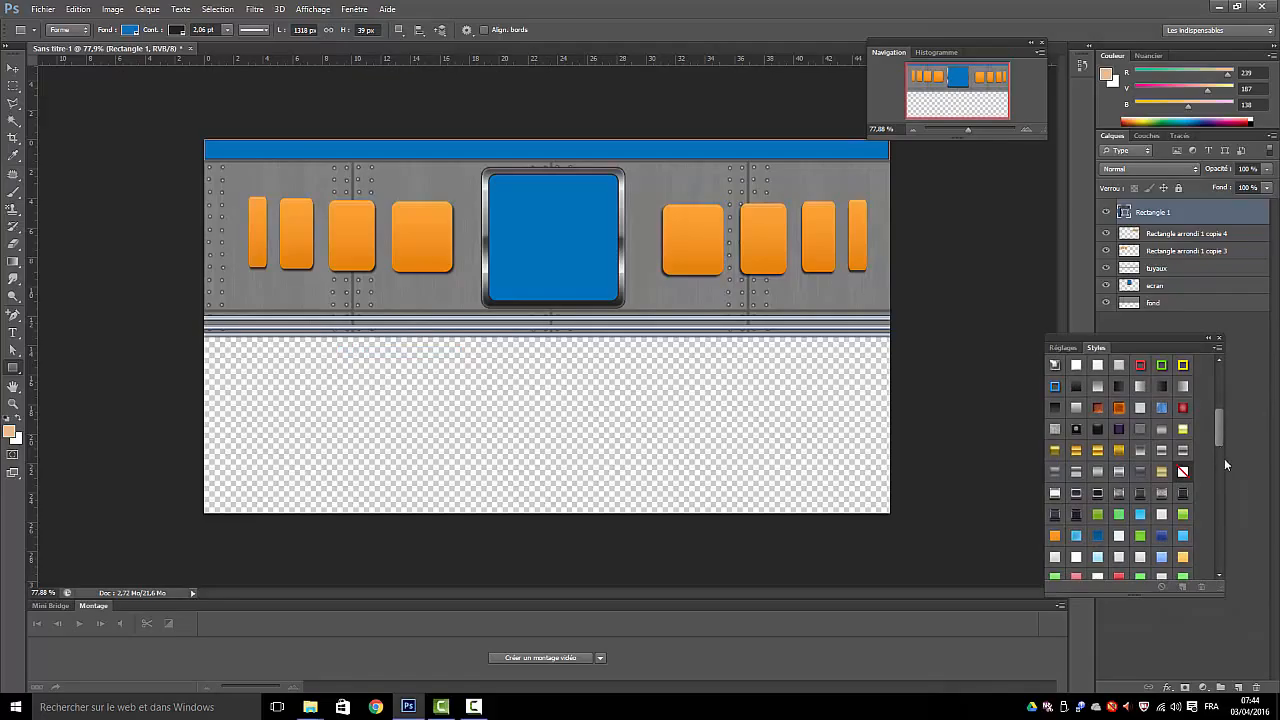
Try white, glossy black, blue bevelled and dark textured style presets on the rectangle along the upper edge
{"action": "scroll", "coordinate": [1224, 464], "scroll_direction": "down", "scroll_amount": 5}
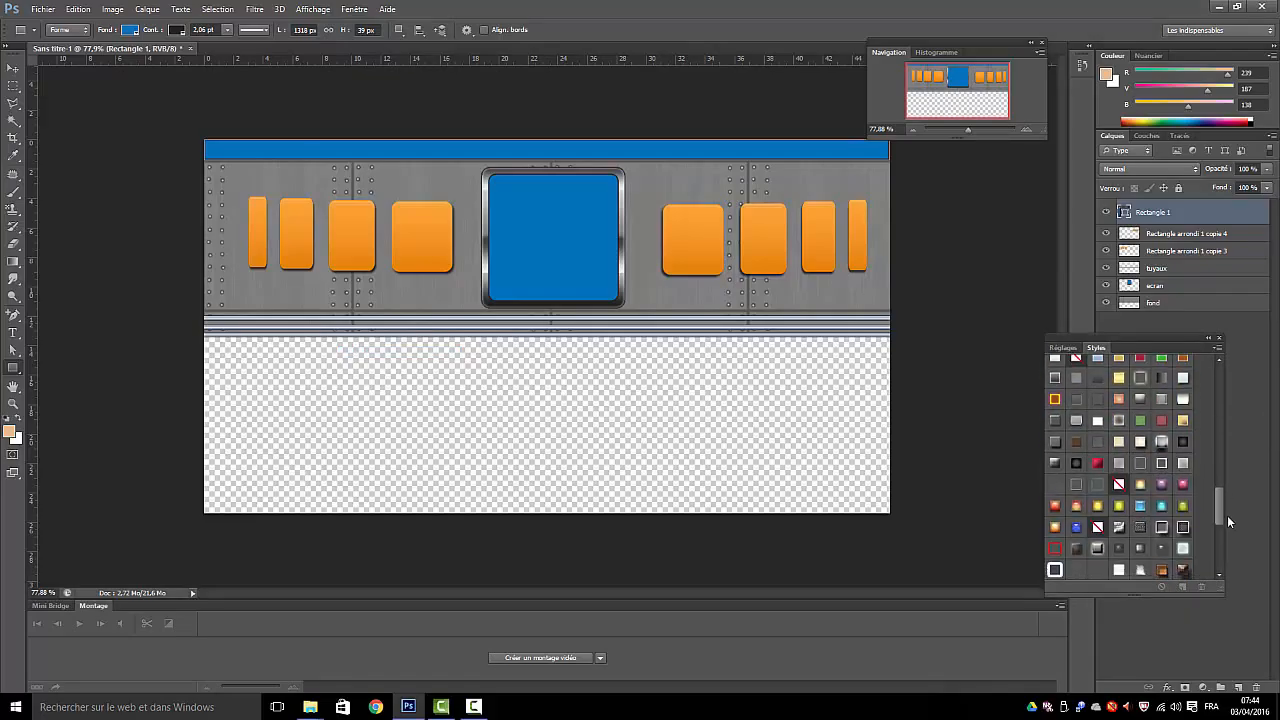
{"action": "scroll", "coordinate": [1228, 525], "scroll_direction": "down", "scroll_amount": 3}
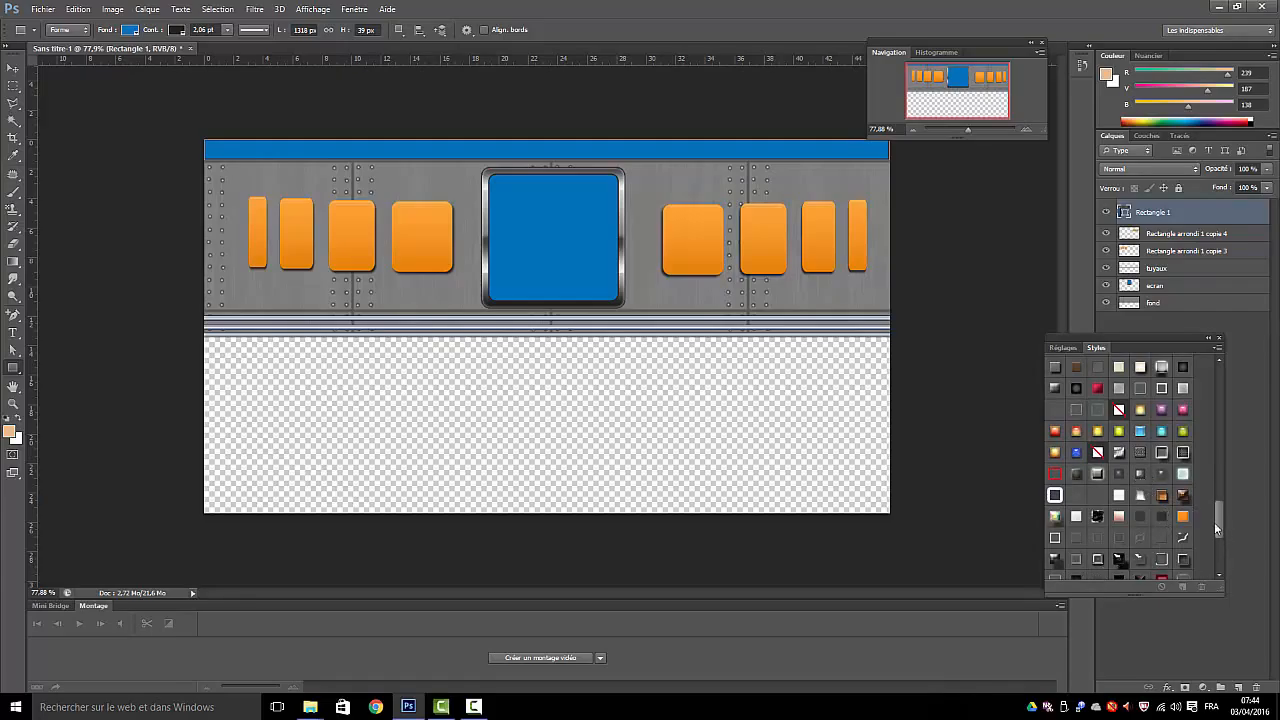
{"action": "left_click_drag", "start_coordinate": [1222, 518], "coordinate": [1218, 558]}
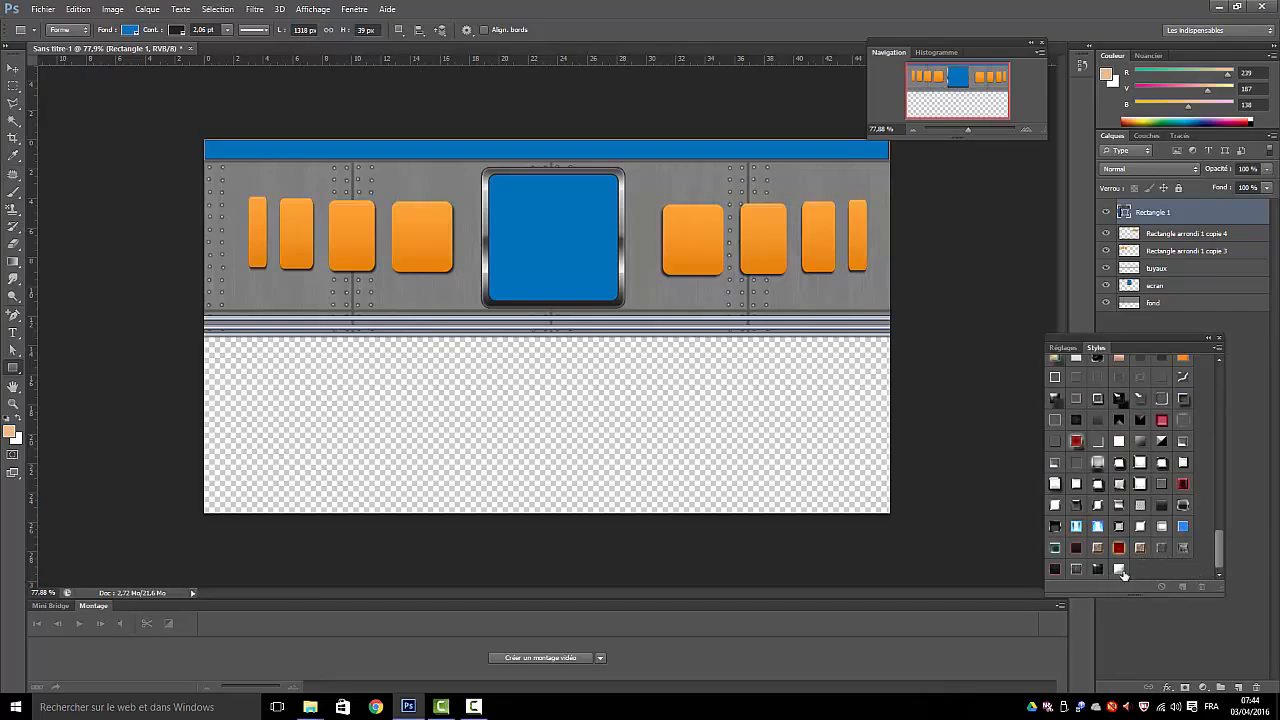
{"action": "left_click", "coordinate": [1119, 570]}
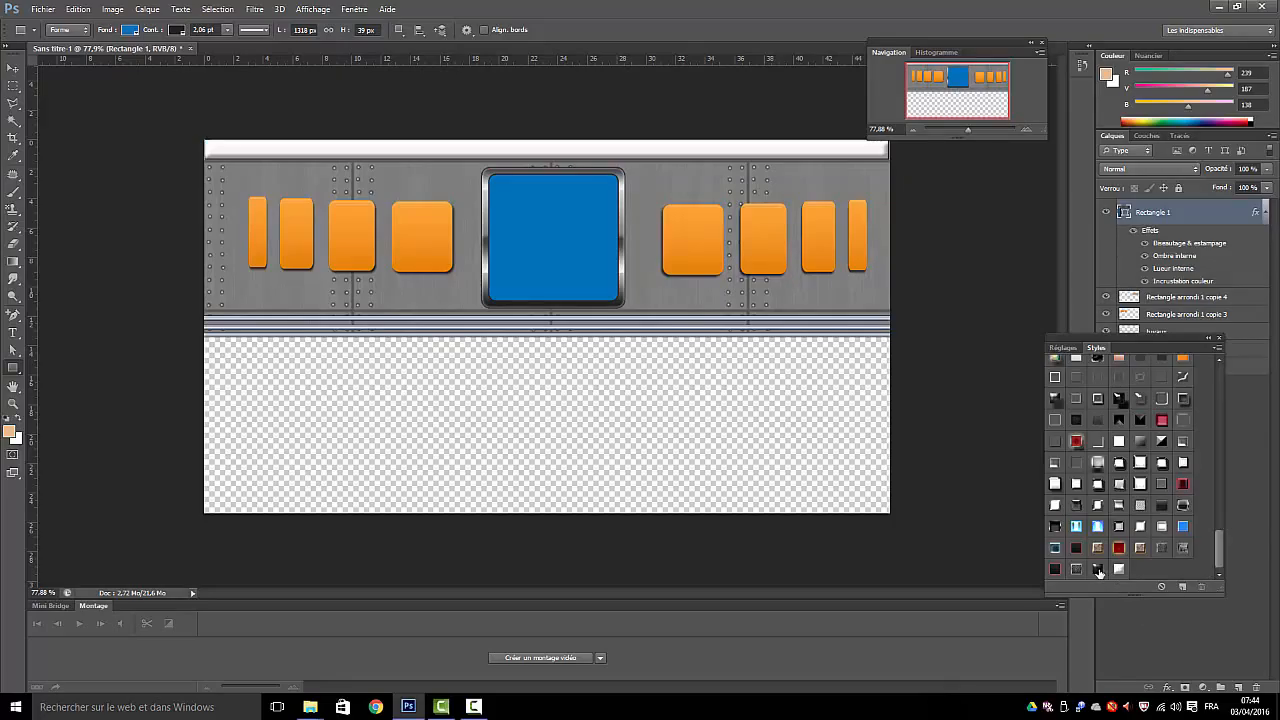
{"action": "left_click", "coordinate": [1098, 569]}
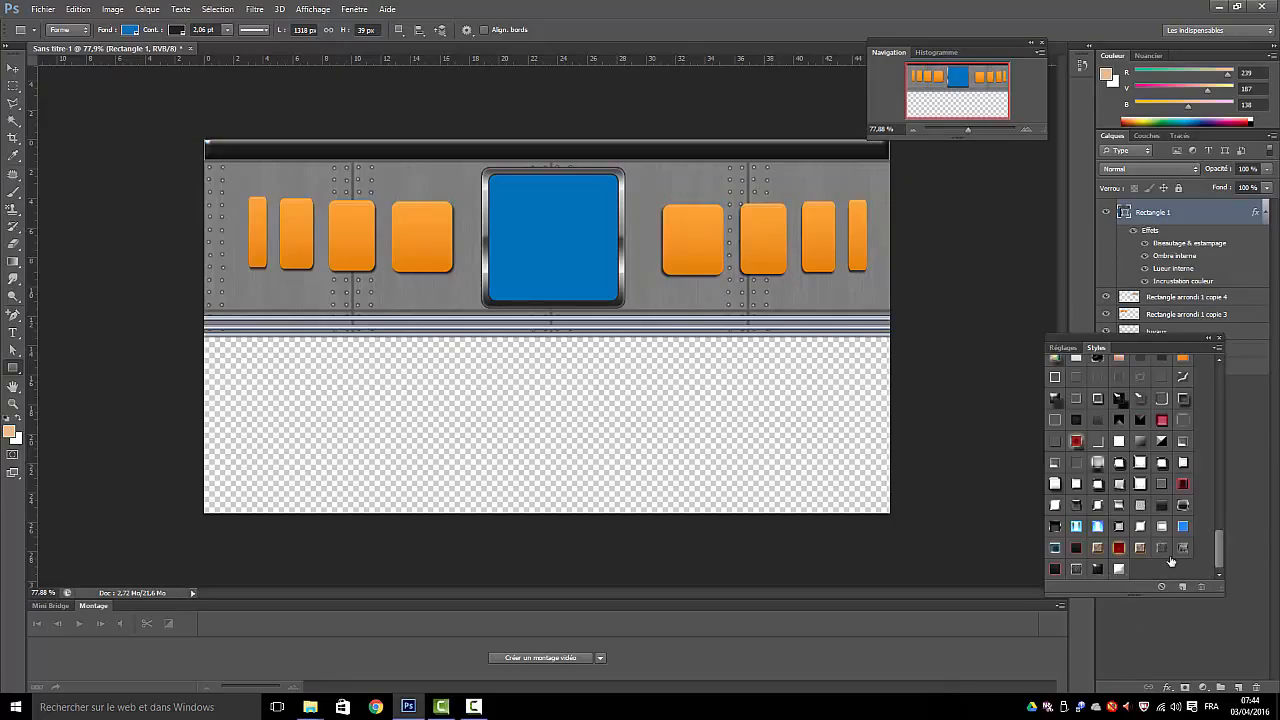
{"action": "left_click_drag", "start_coordinate": [1218, 536], "coordinate": [1219, 520]}
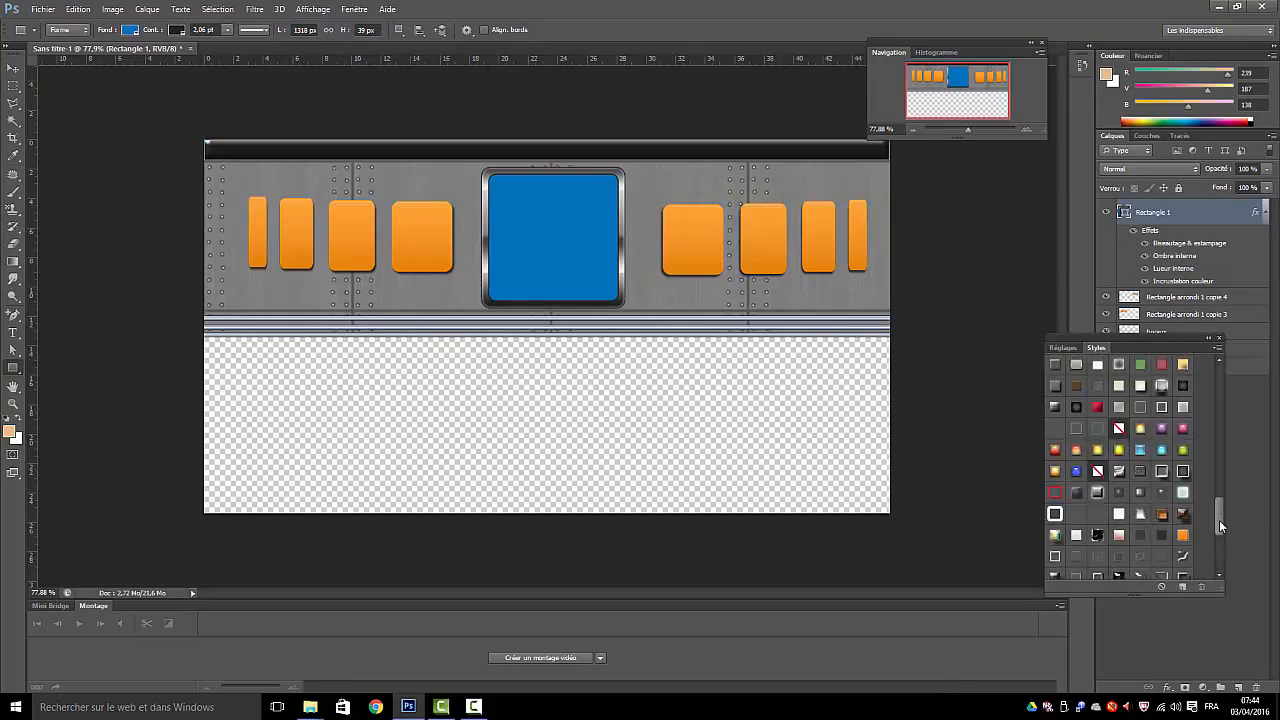
{"action": "left_click", "coordinate": [1055, 406]}
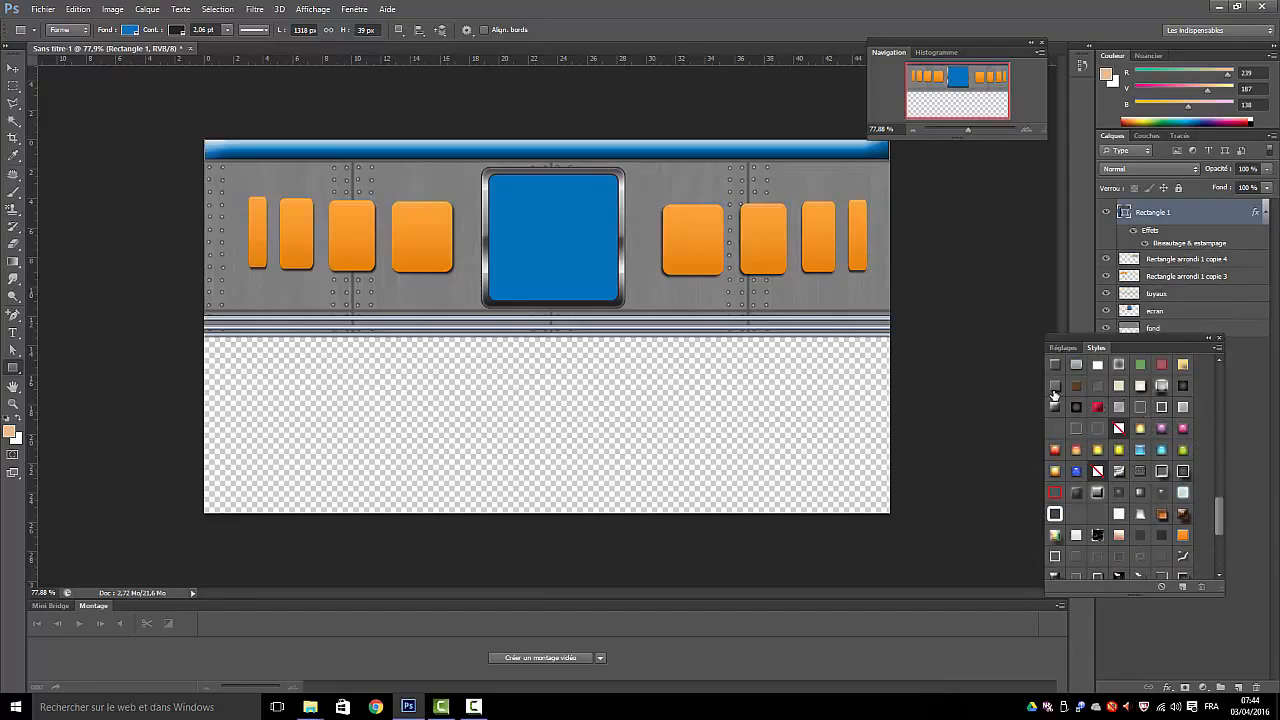
{"action": "left_click", "coordinate": [1054, 366]}
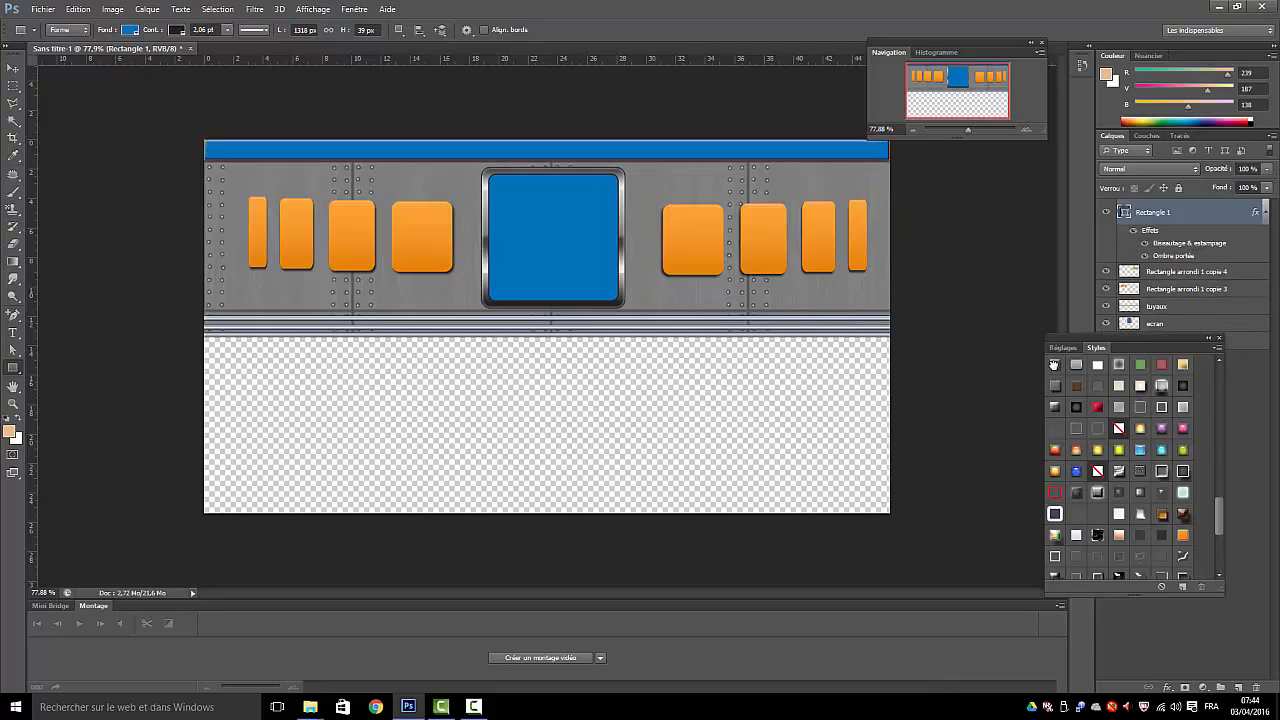
{"action": "left_click_drag", "start_coordinate": [1222, 505], "coordinate": [1222, 431]}
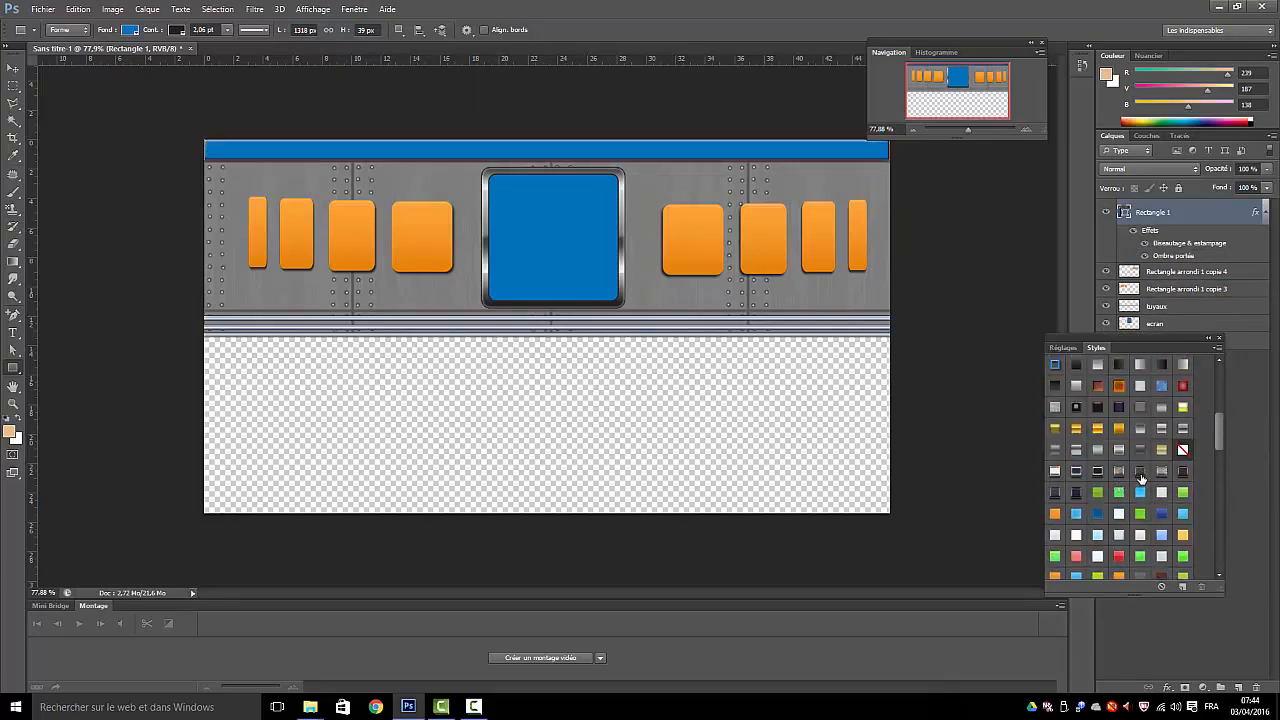
{"action": "left_click", "coordinate": [1141, 479]}
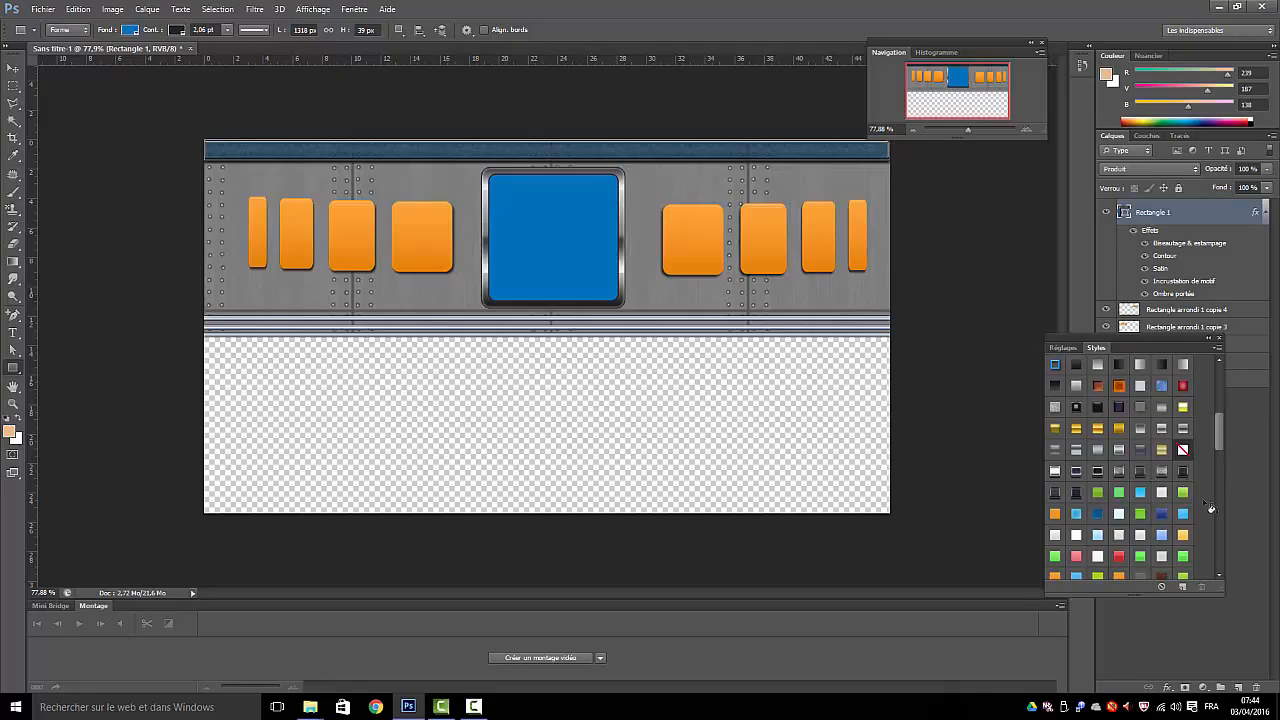
Apply the silver pipe-like gradient style preset to the rectangle along the upper edge and rasterize its layer style
{"action": "left_click", "coordinate": [1076, 450]}
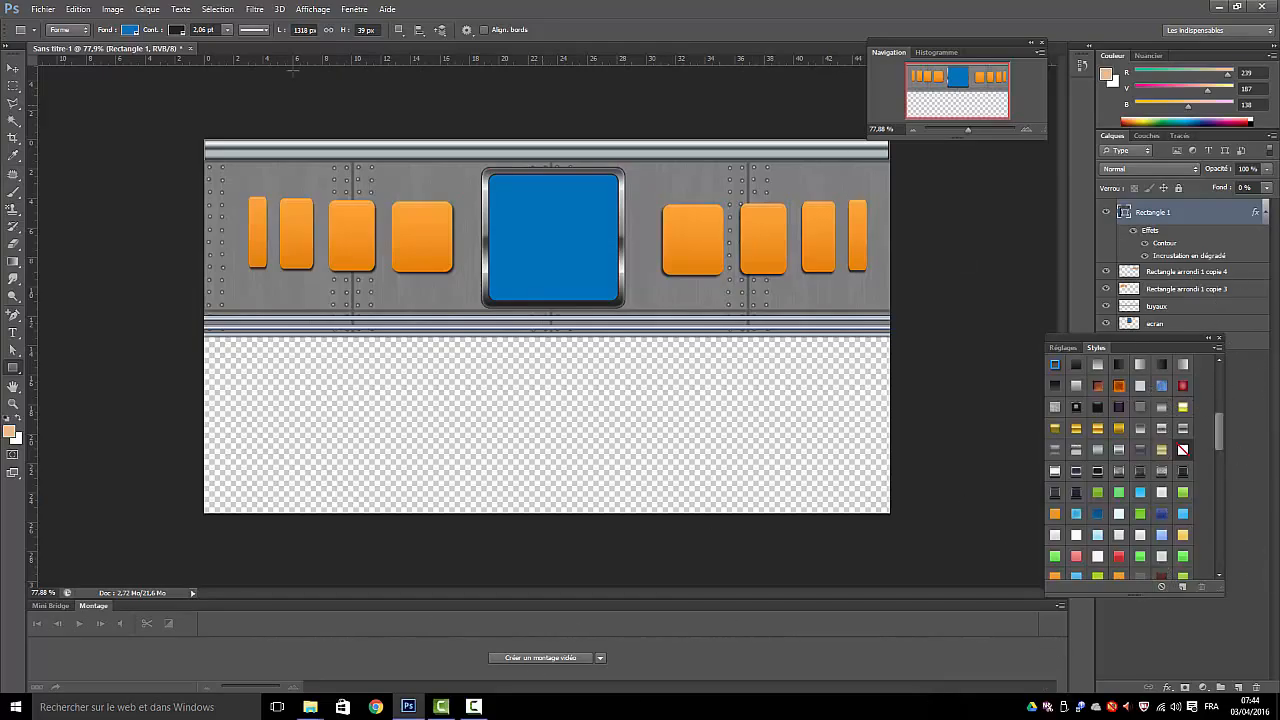
{"action": "left_click", "coordinate": [1218, 340]}
{"action": "right_click", "coordinate": [1197, 215]}
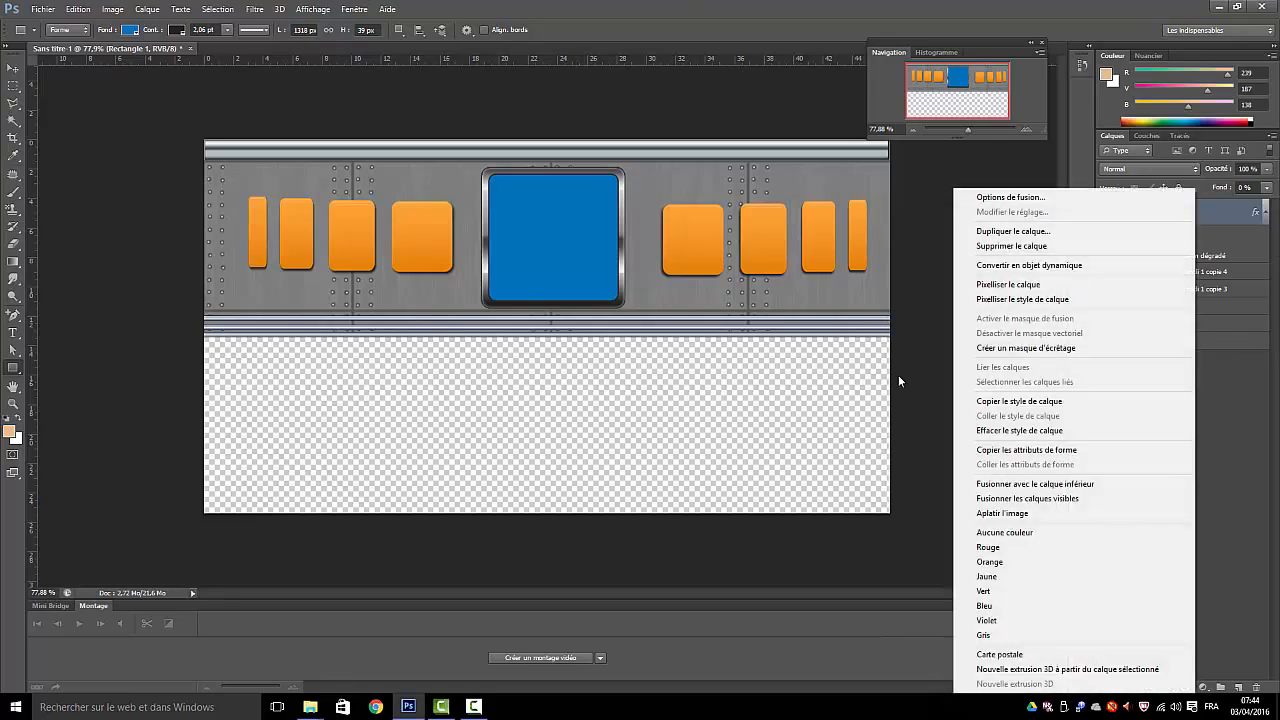
{"action": "left_click", "coordinate": [1025, 299]}
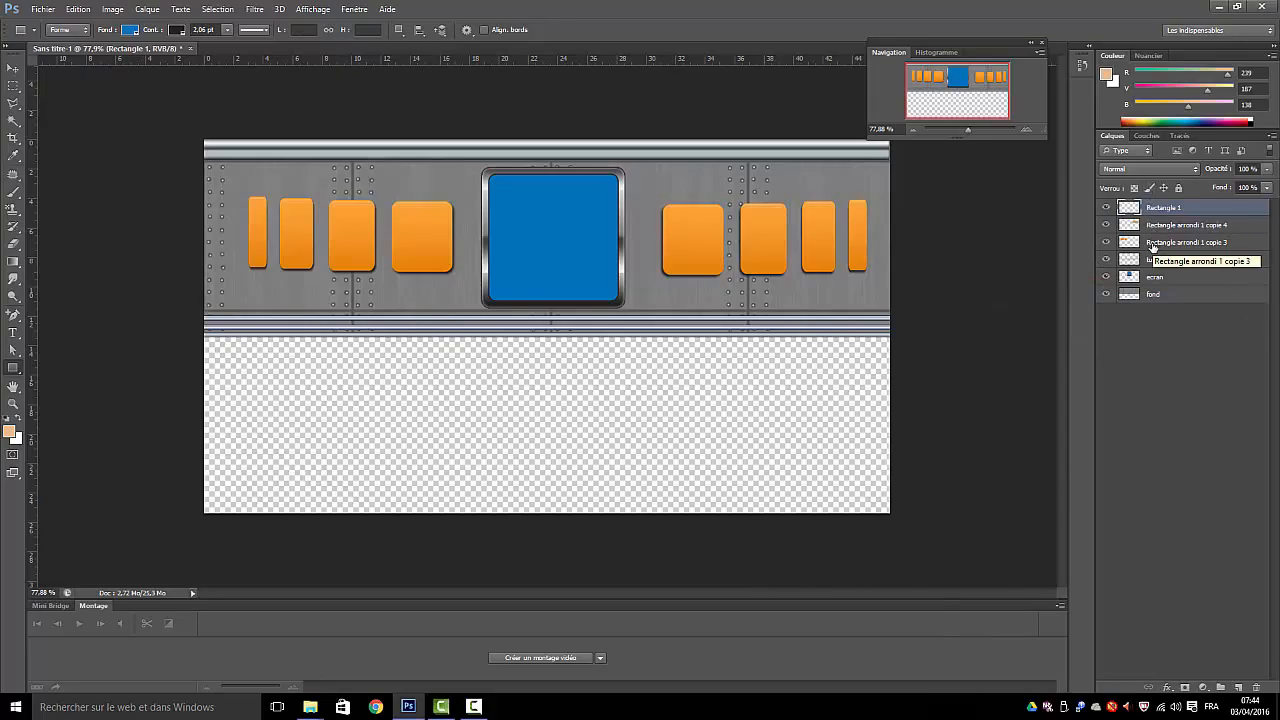
Rename the layer holding the left row of orange buttons as bog
{"action": "left_click", "coordinate": [1153, 247]}
{"action": "double_click", "coordinate": [1160, 243]}
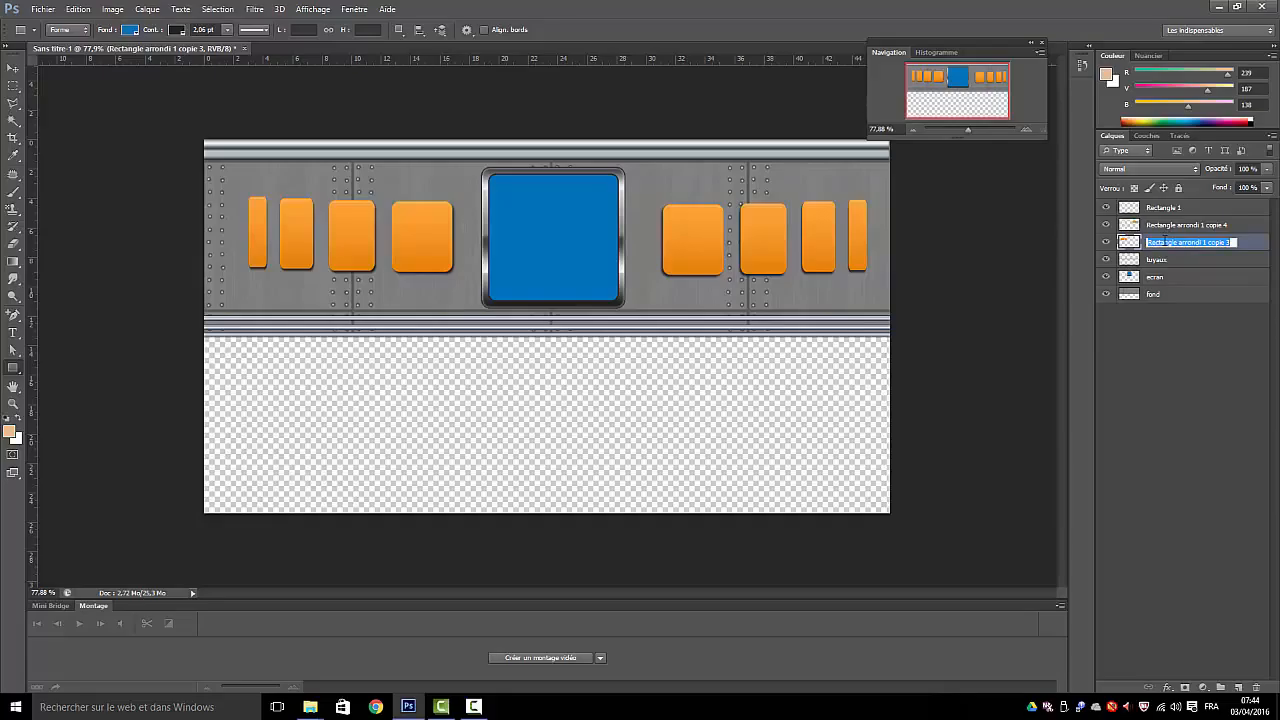
{"action": "type", "text": "bou"}
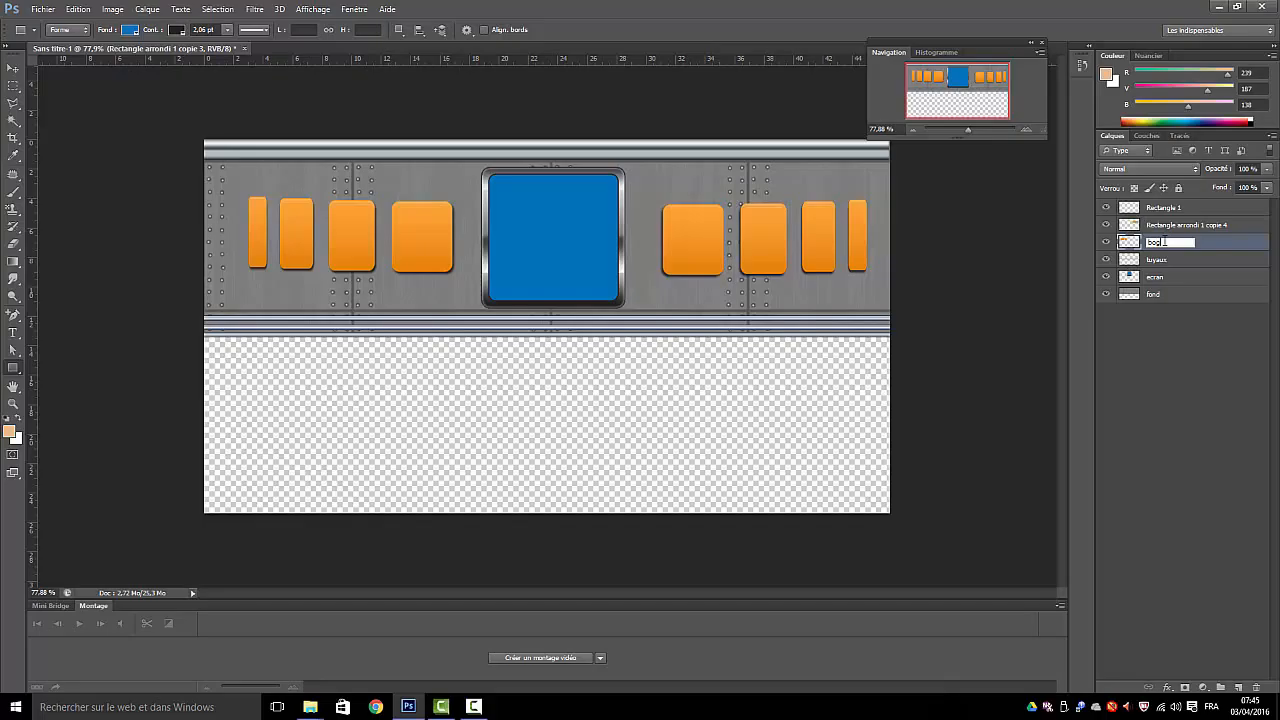
{"action": "key", "text": "Return"}
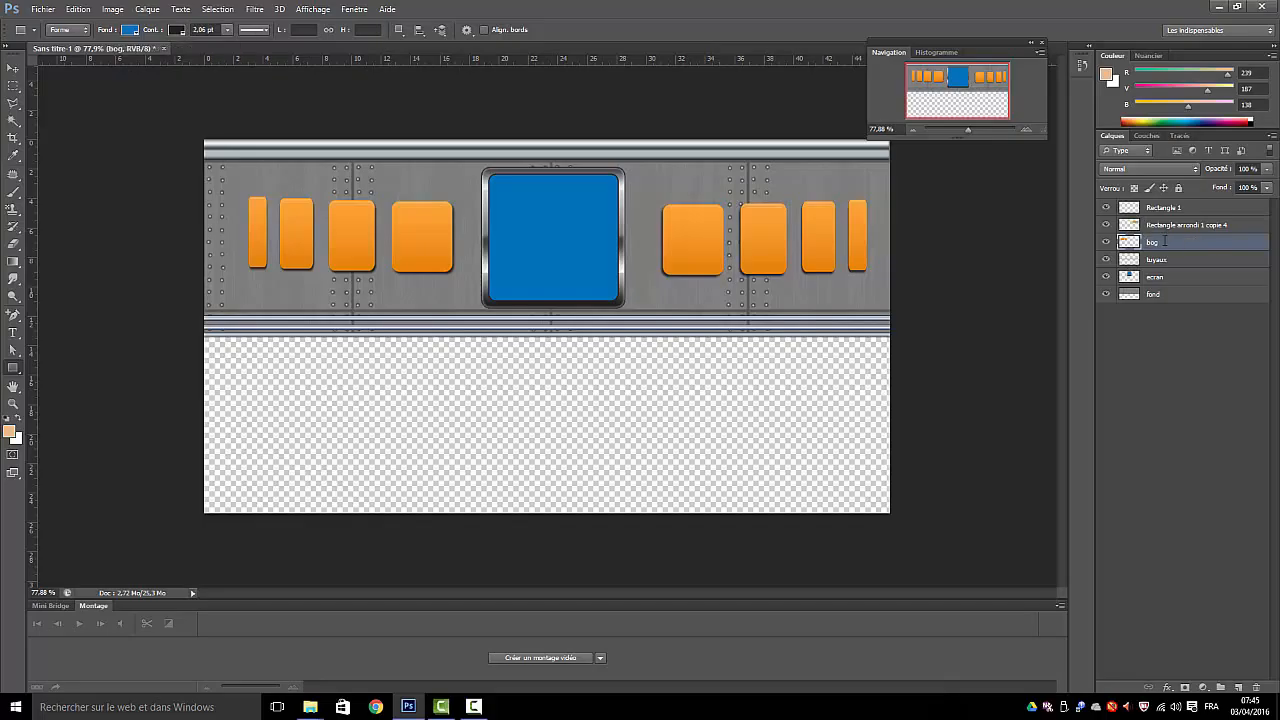
Rename the layer holding the right row of orange buttons as bod
{"action": "double_click", "coordinate": [1161, 226]}
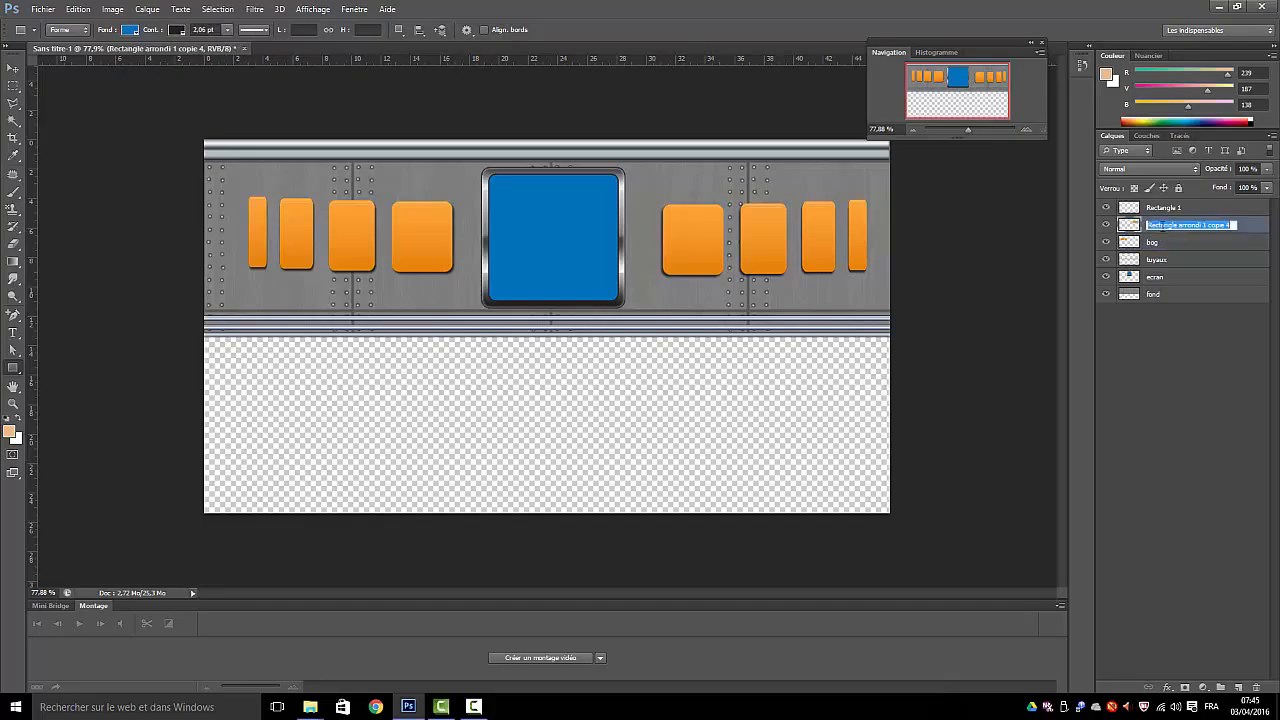
{"action": "type", "text": "b"}
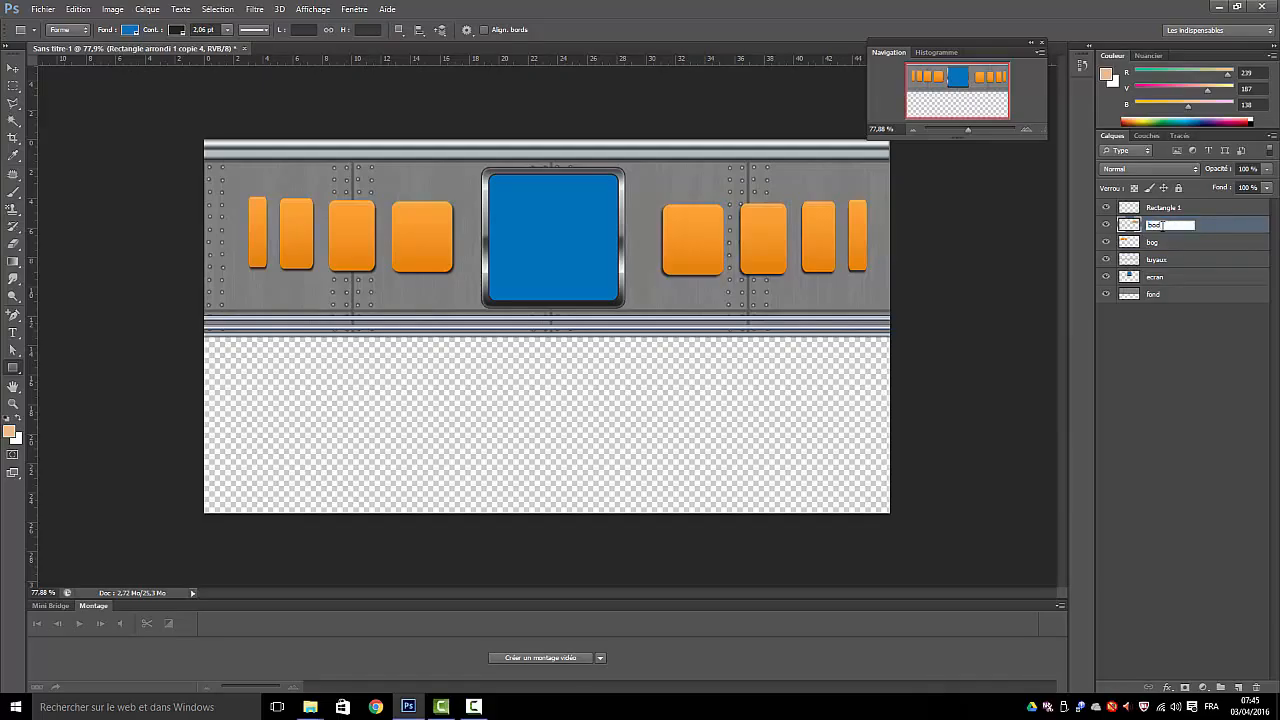
{"action": "type", "text": "od"}
{"action": "key", "text": "Return"}
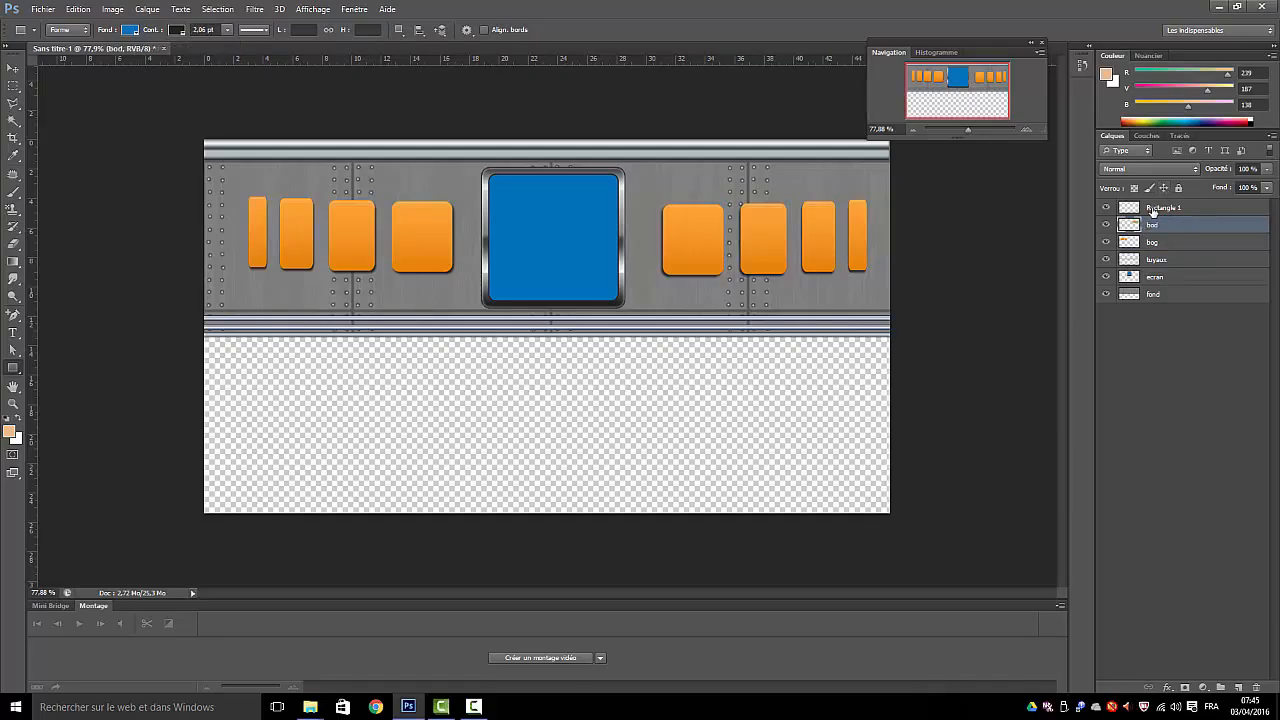
Rename the layer of the silver bar along the upper edge as bh and deselect all layers
{"action": "double_click", "coordinate": [1153, 208]}
{"action": "type", "text": "b"}
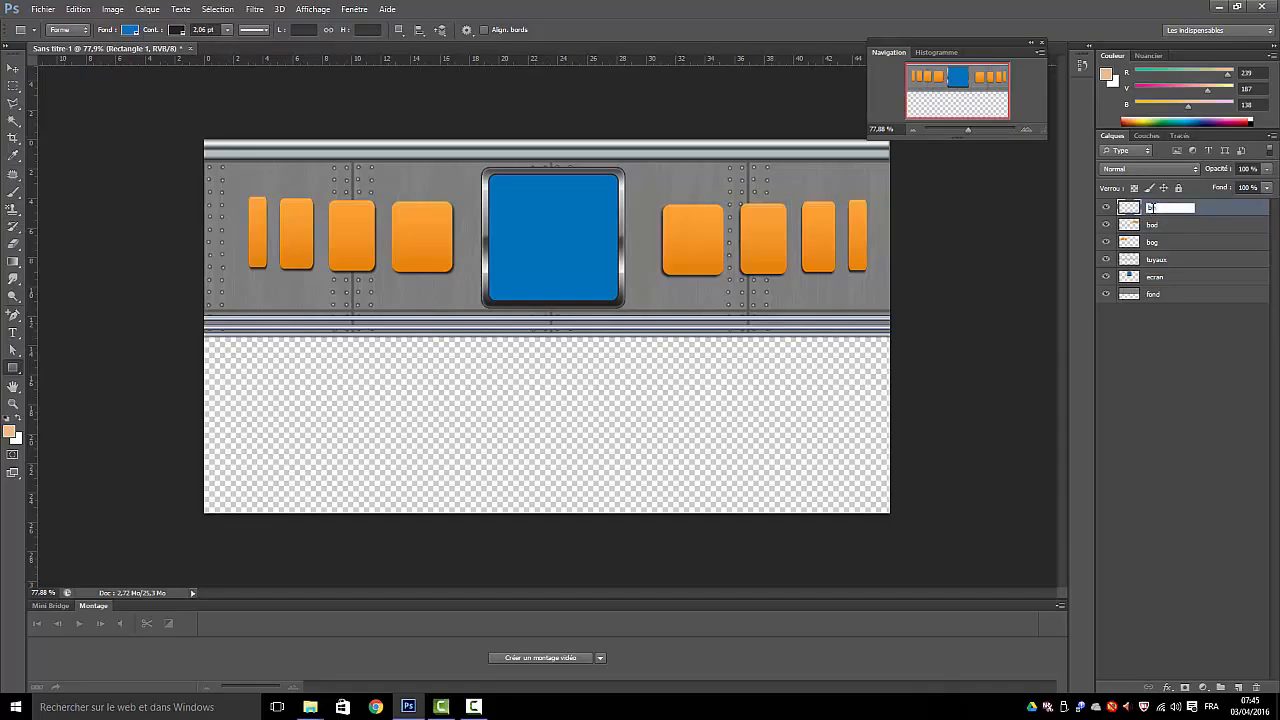
{"action": "type", "text": "h"}
{"action": "key", "text": "Return"}
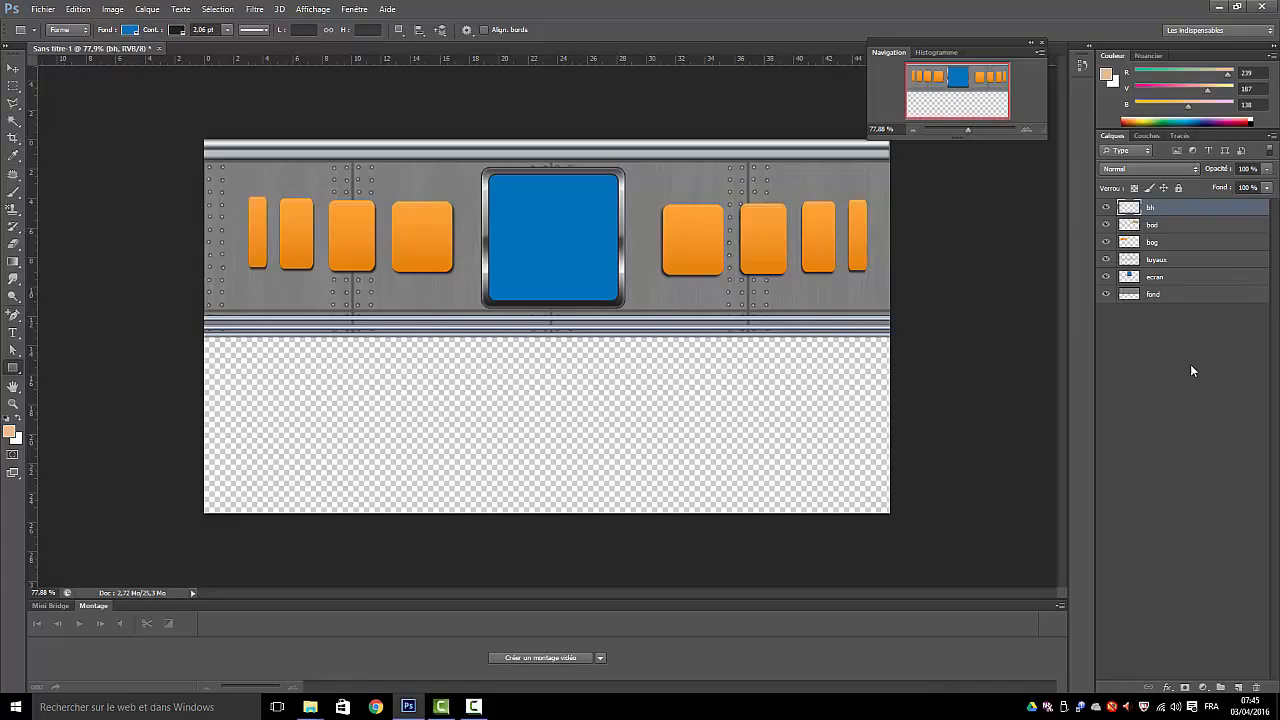
{"action": "left_click", "coordinate": [1191, 366]}
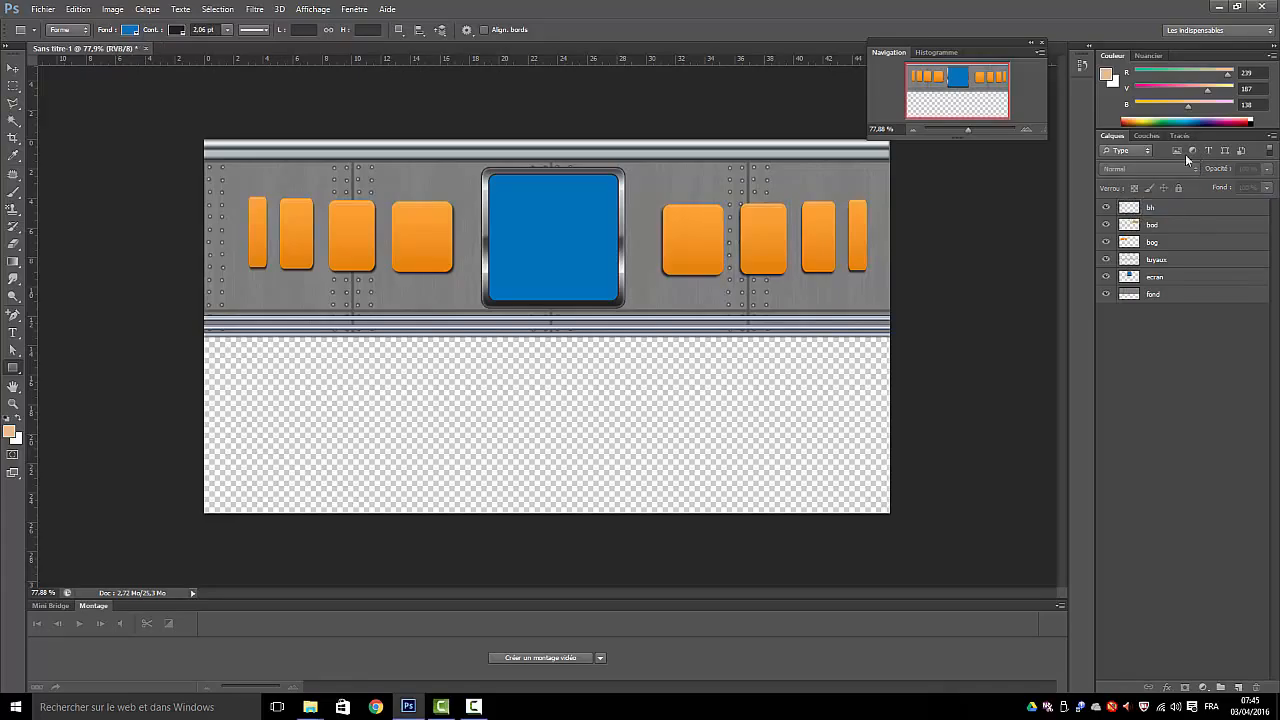
Start saving the document and choose the BB8_rig.aep folder on the Elements (E:) drive as its destination
{"action": "left_click", "coordinate": [43, 10]}
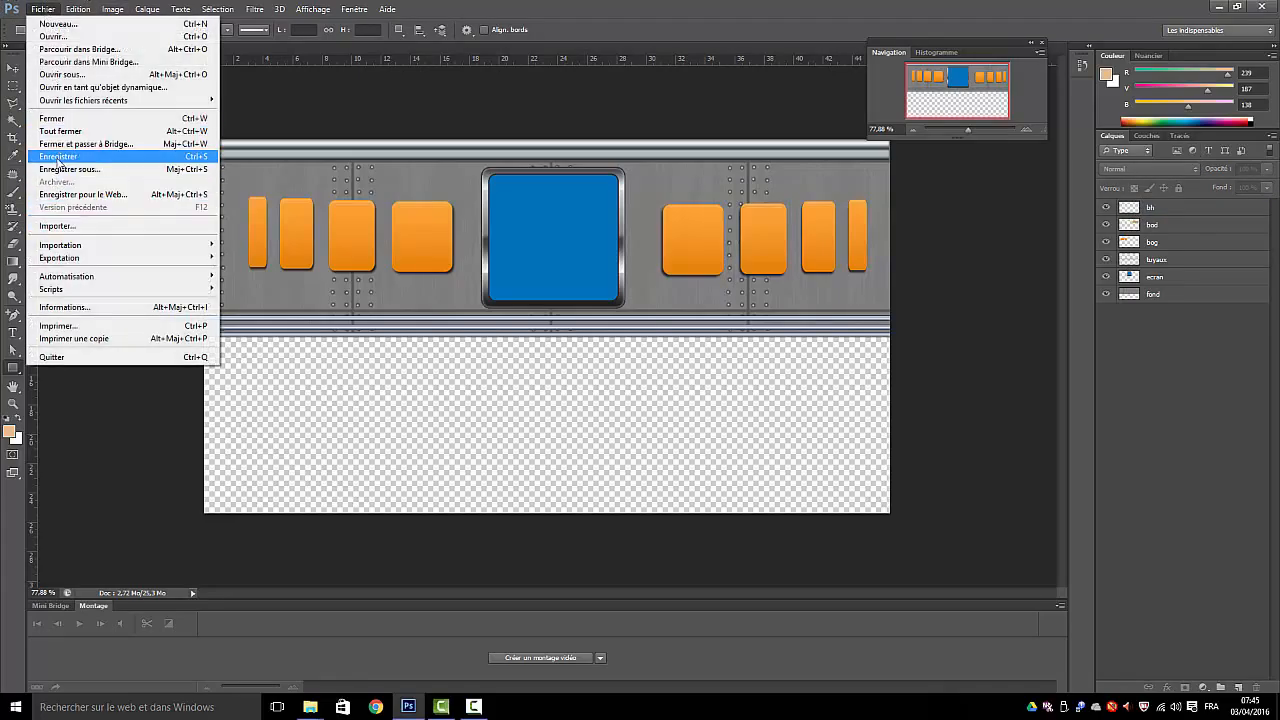
{"action": "left_click", "coordinate": [56, 158]}
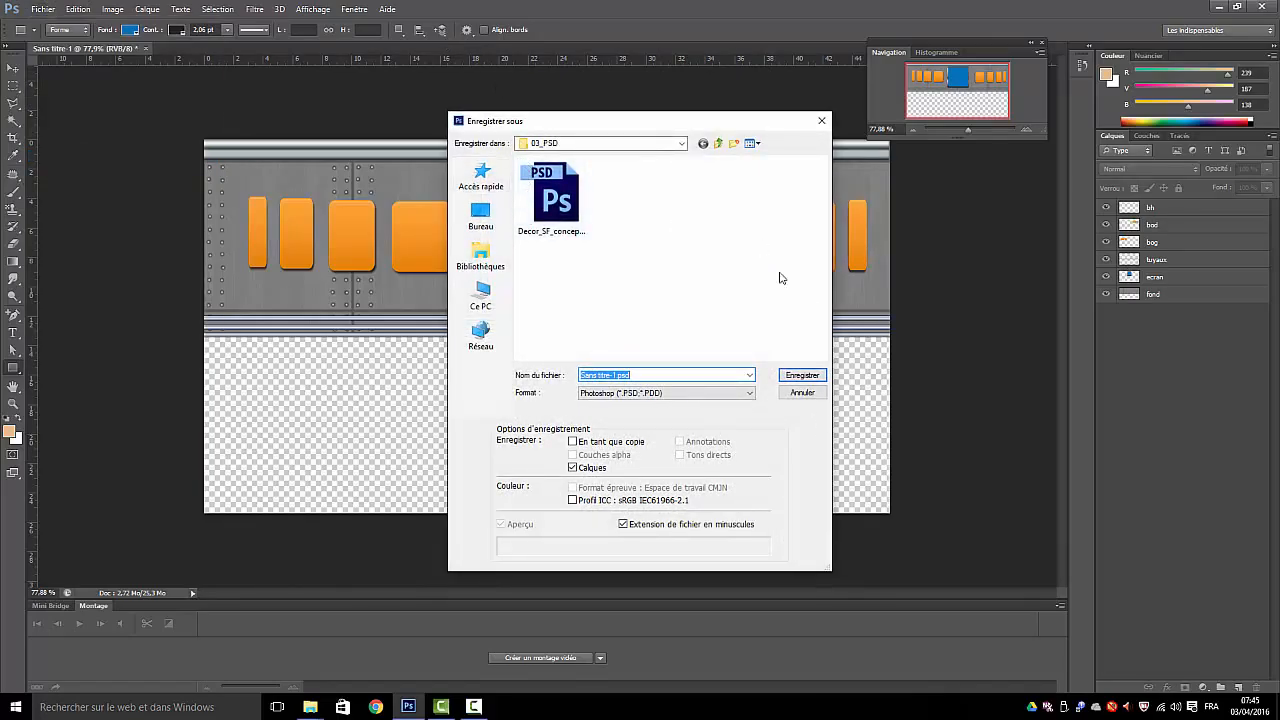
{"action": "left_click", "coordinate": [481, 255]}
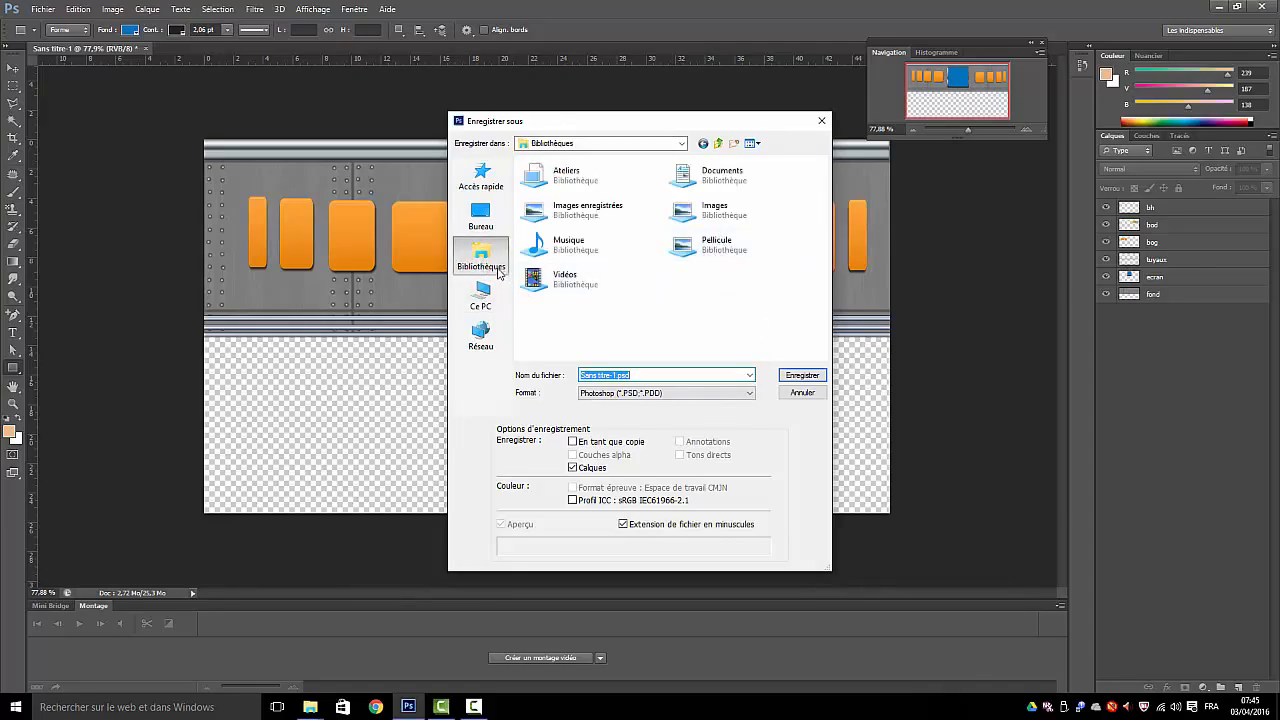
{"action": "left_click", "coordinate": [481, 300]}
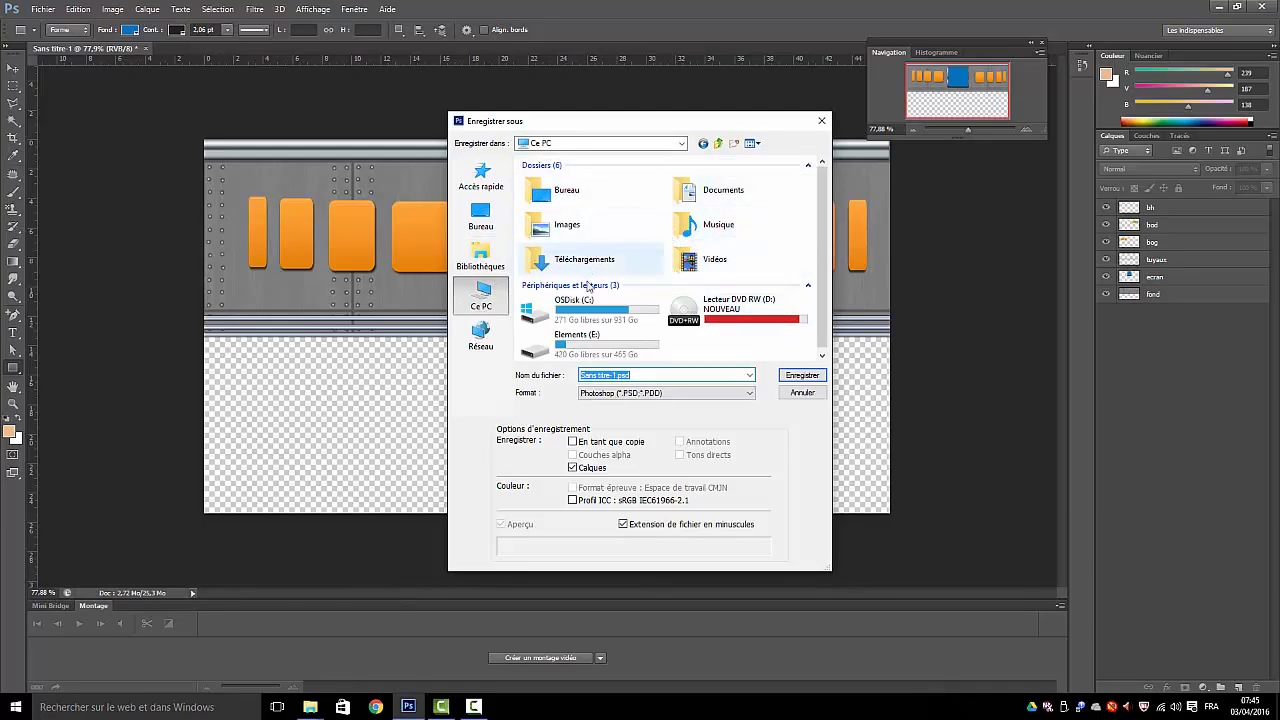
{"action": "double_click", "coordinate": [577, 340]}
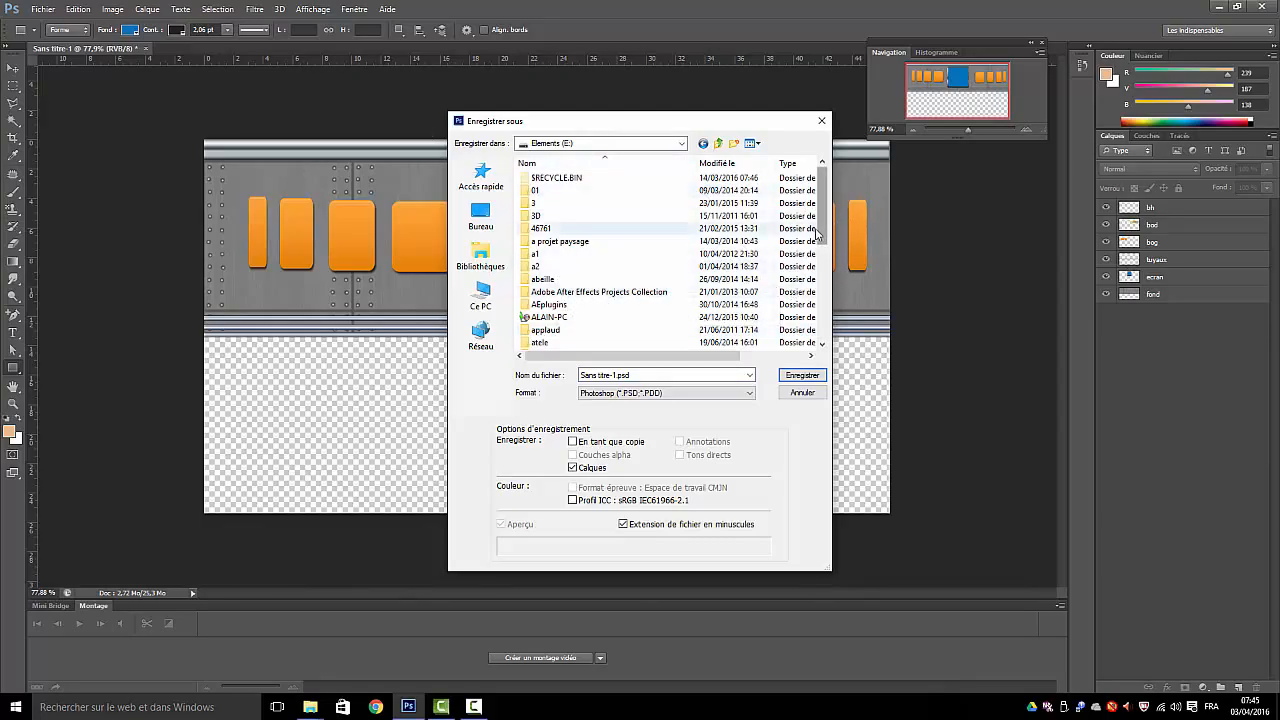
{"action": "left_click_drag", "start_coordinate": [819, 208], "coordinate": [819, 268]}
{"action": "double_click", "coordinate": [558, 255]}
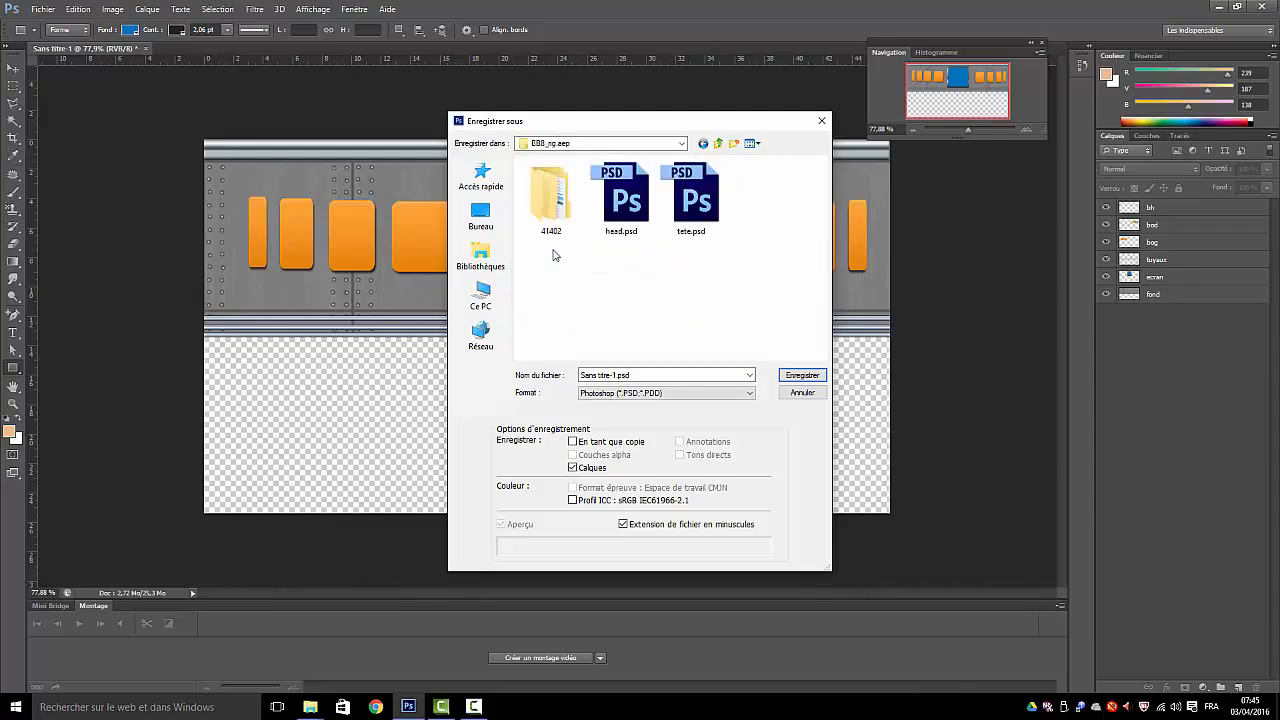
Save the document as tete2 in Photoshop format with maximised compatibility, and quit the program
{"action": "left_click_drag", "start_coordinate": [632, 375], "coordinate": [574, 372]}
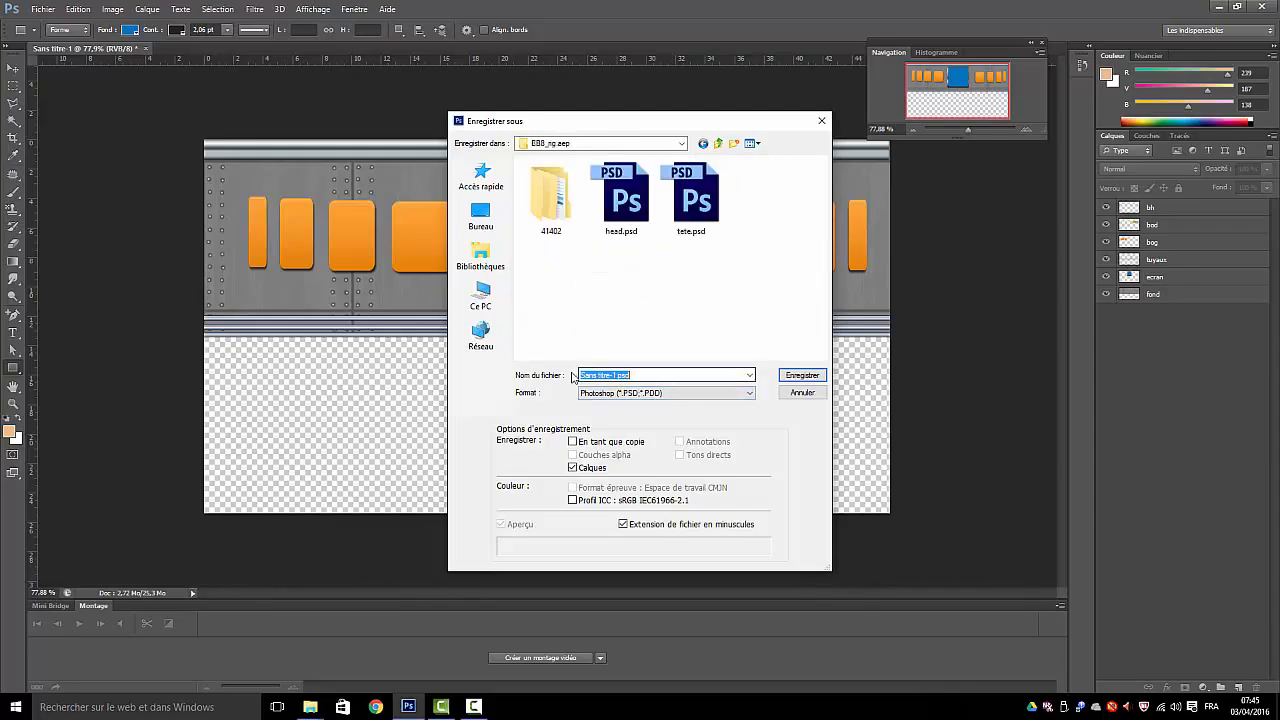
{"action": "type", "text": "tete"}
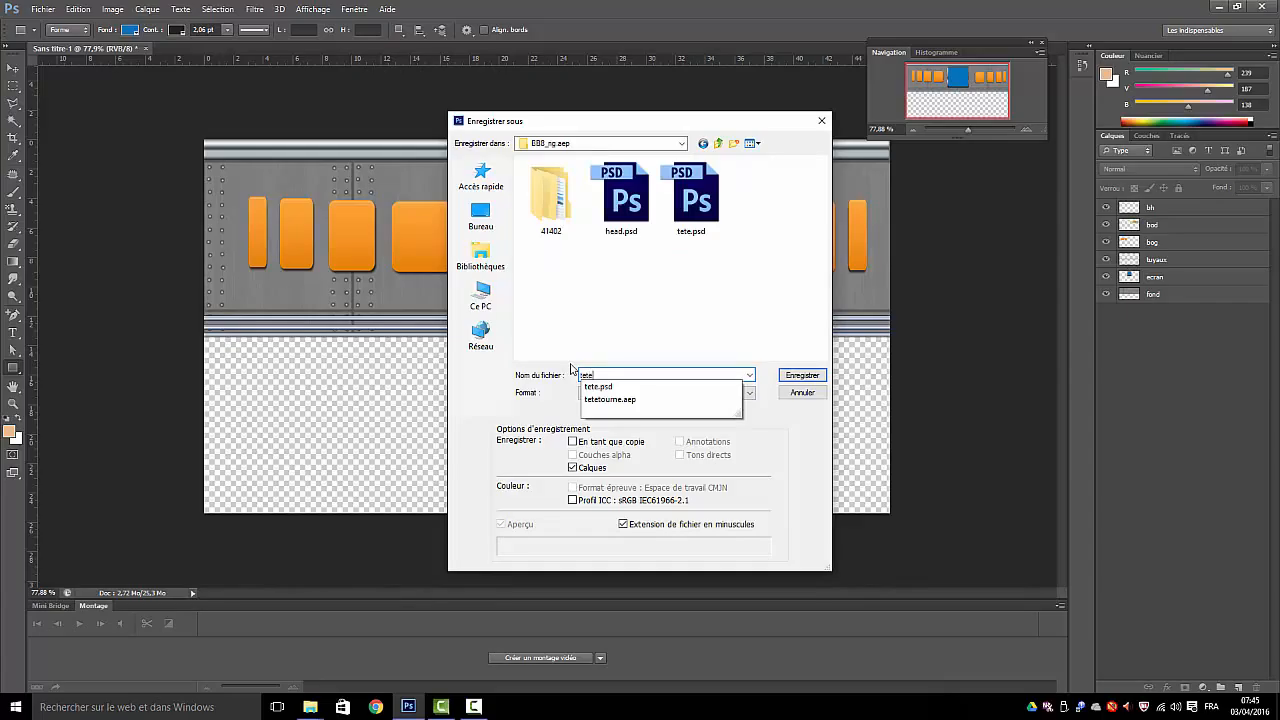
{"action": "type", "text": "2"}
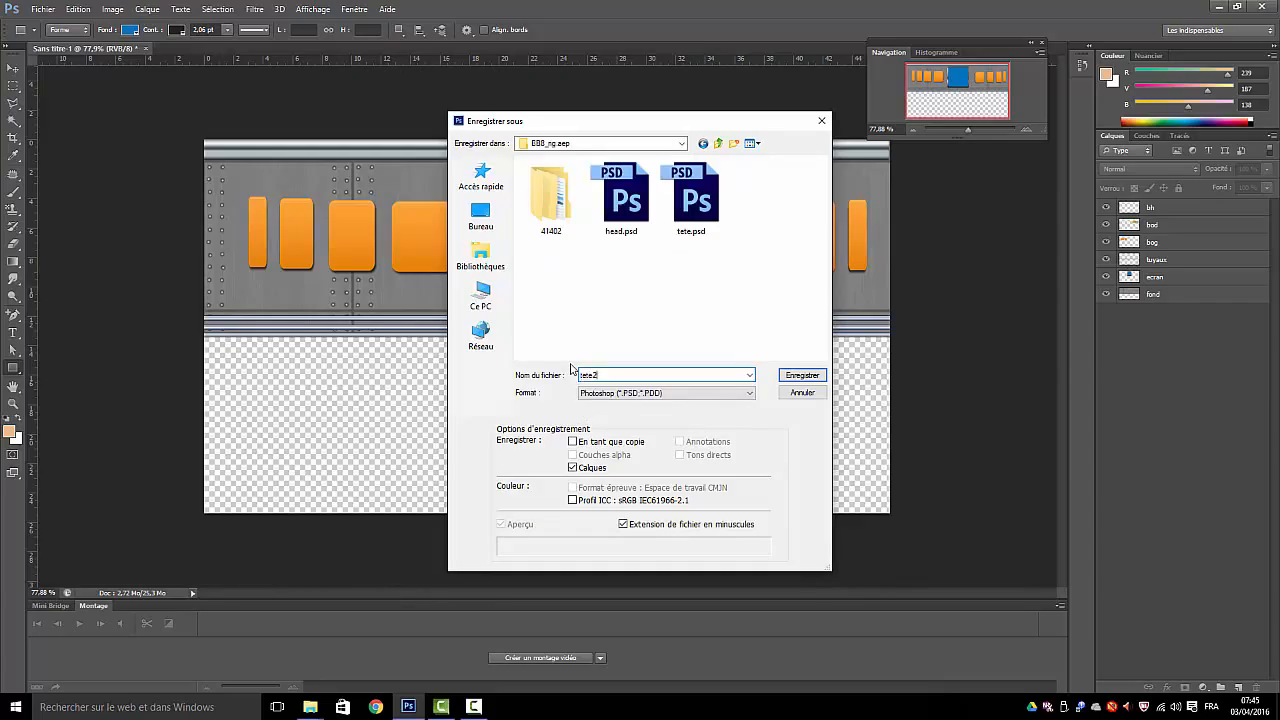
{"action": "key", "text": "Return"}
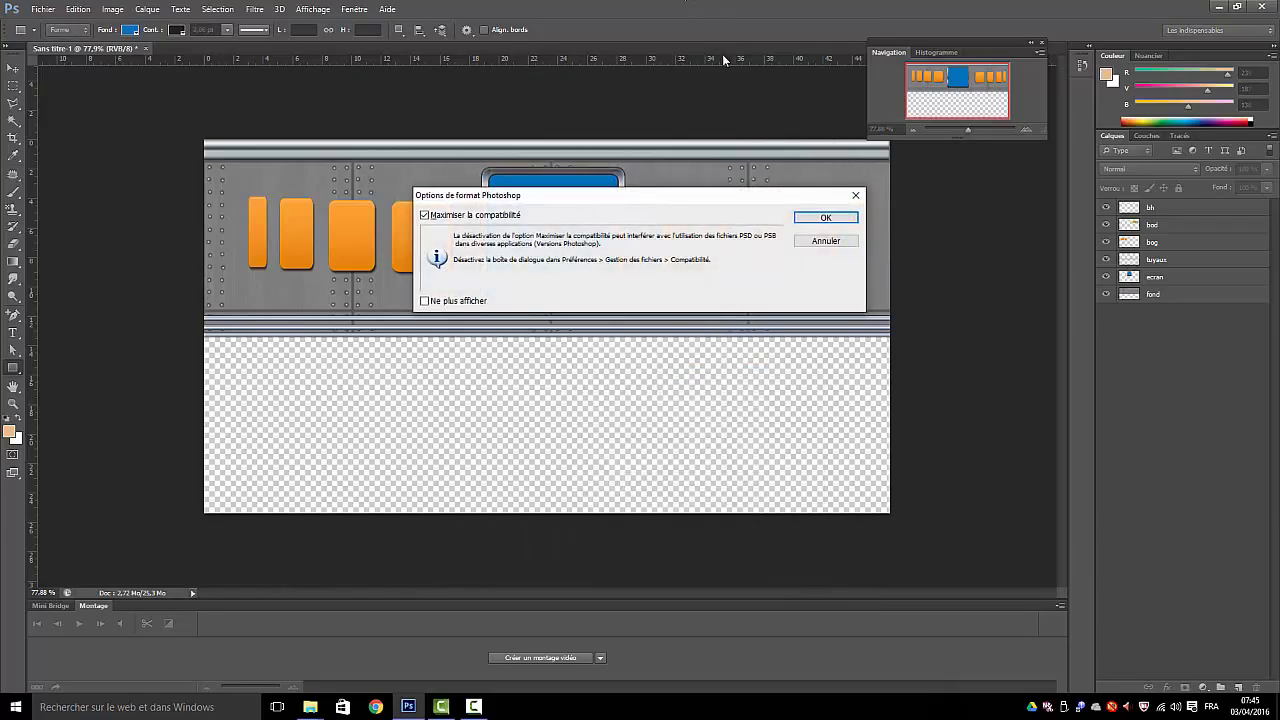
{"action": "left_click", "coordinate": [818, 218]}
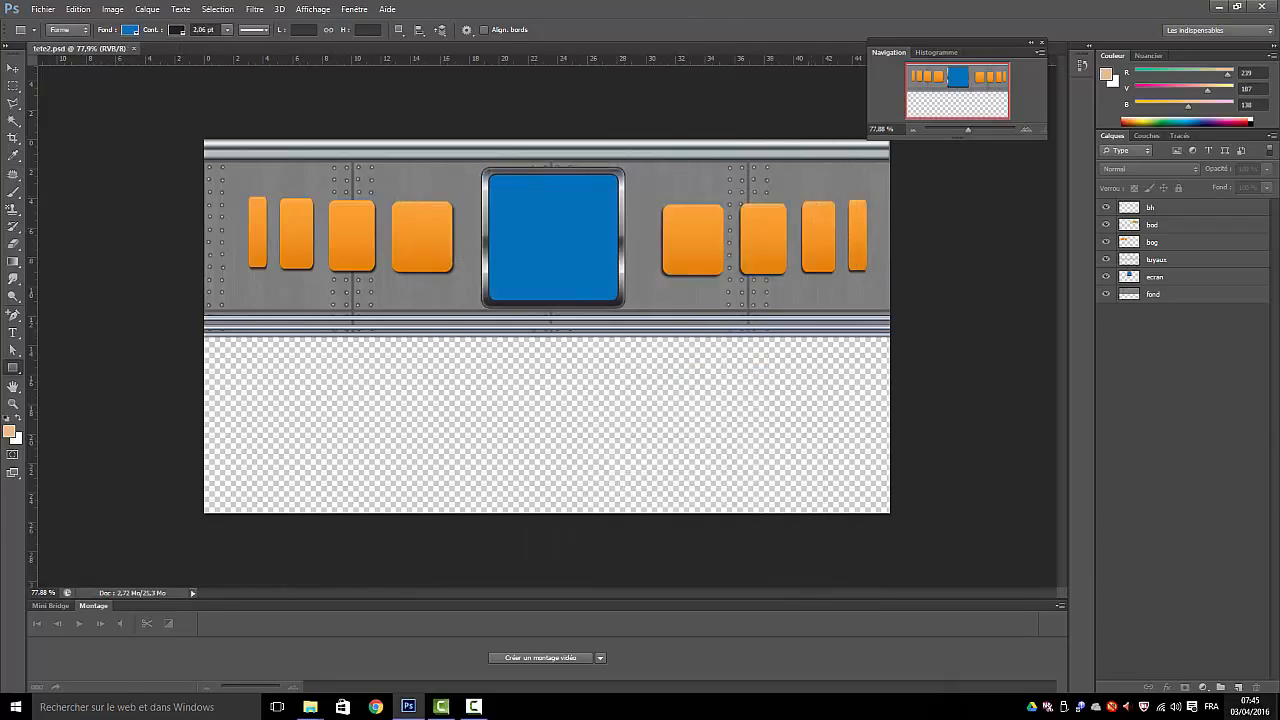
{"action": "left_click", "coordinate": [1262, 8]}
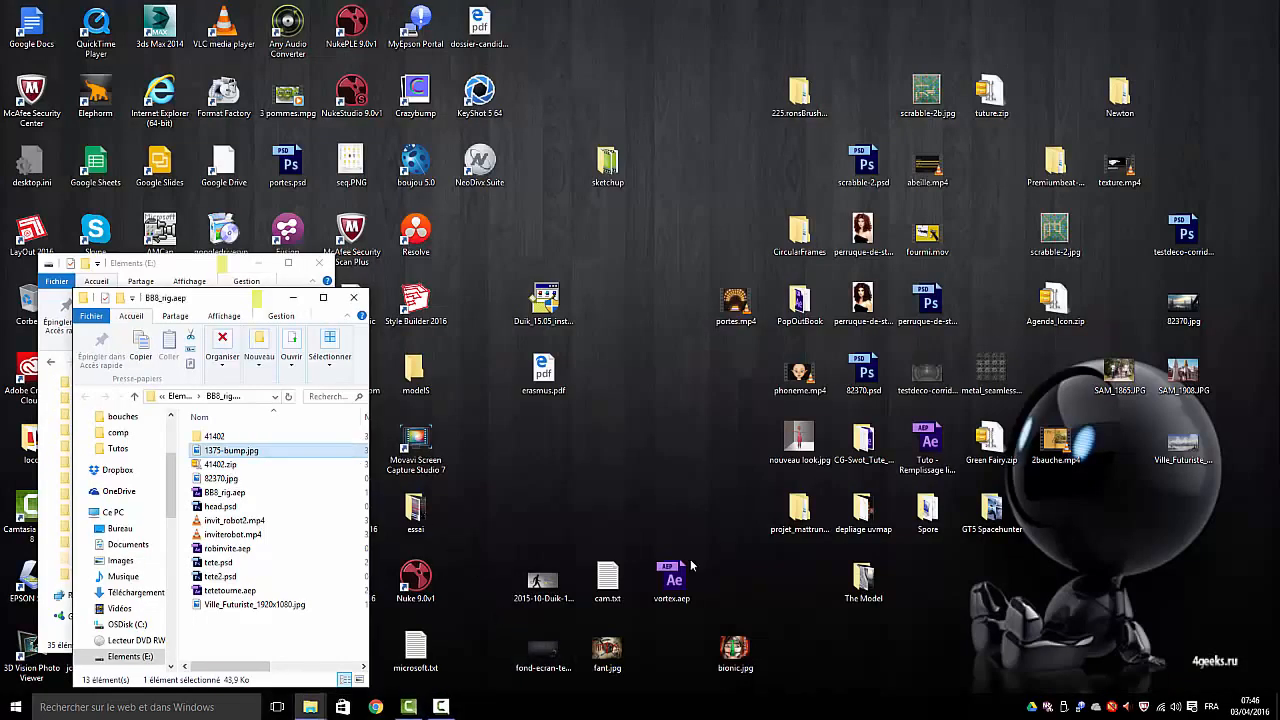